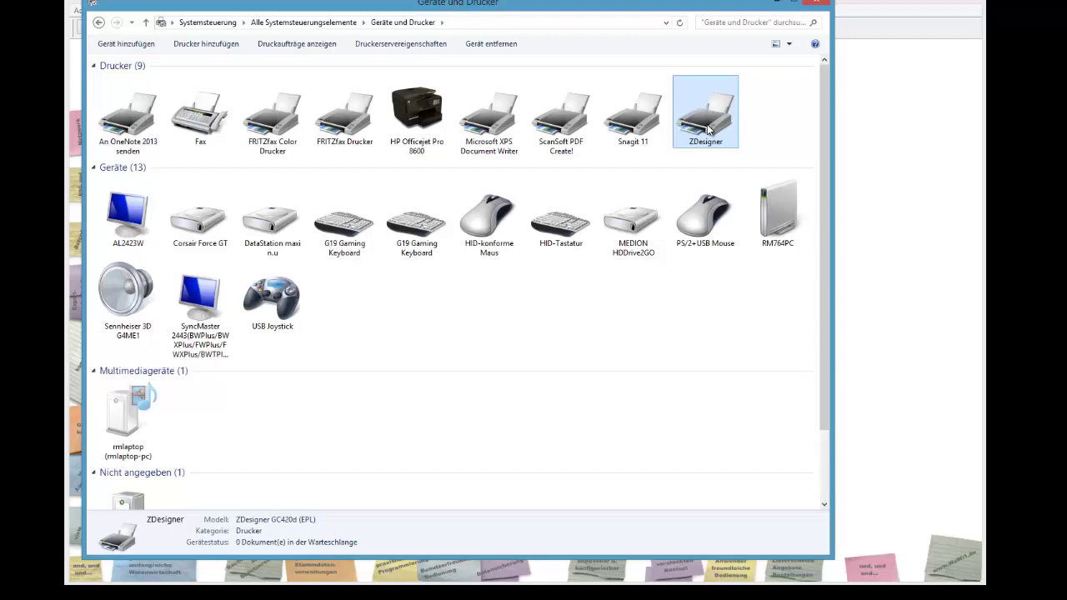
# Open the print settings from the ZDesigner printer's properties.
pyautogui.moveTo(707, 134)
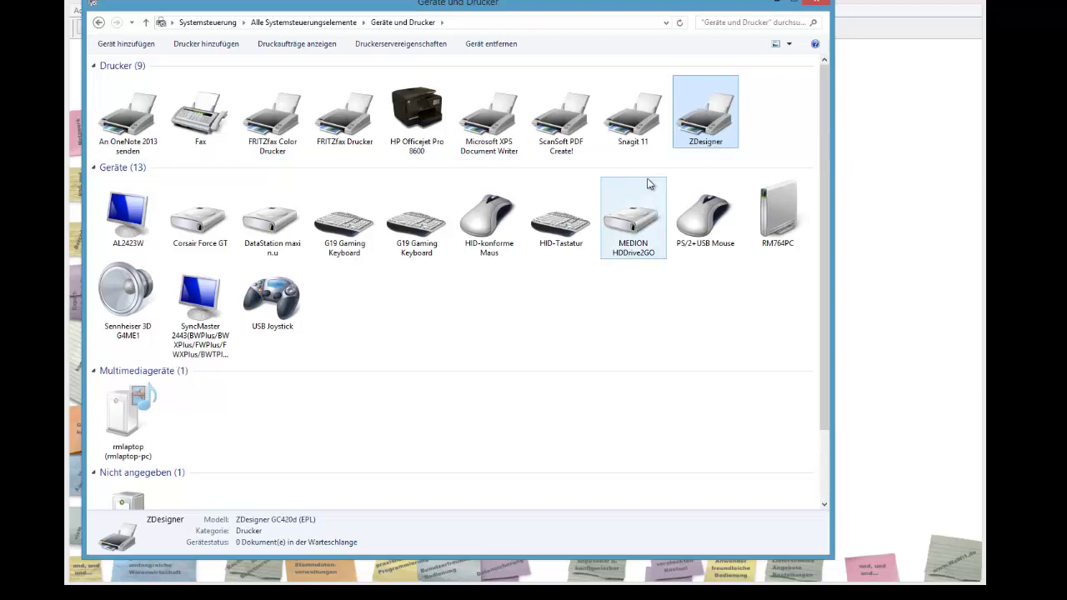
pyautogui.moveTo(648, 183)
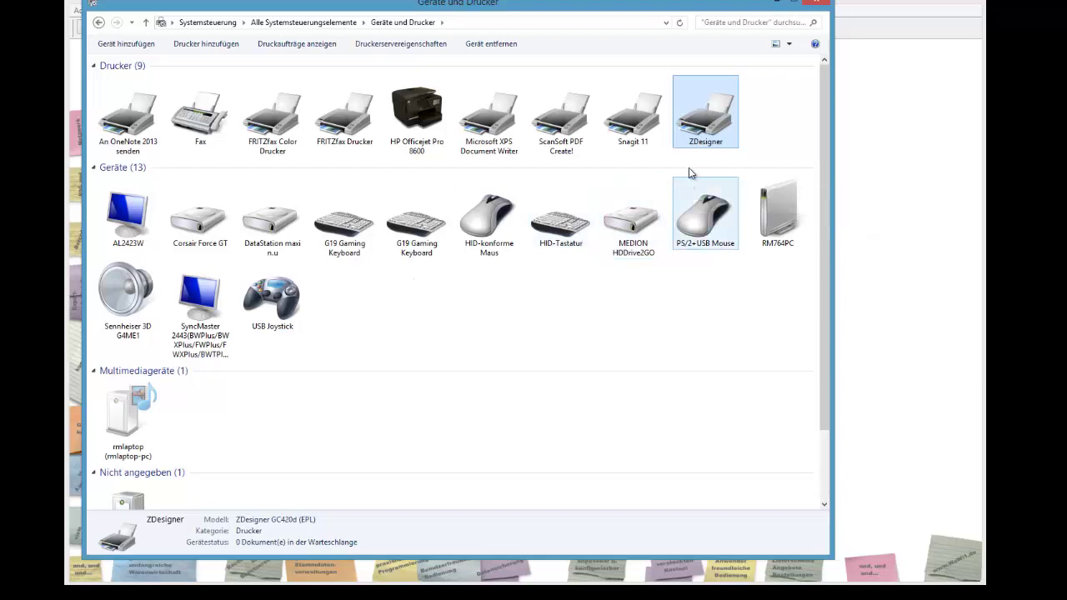
pyautogui.rightClick(706, 126)
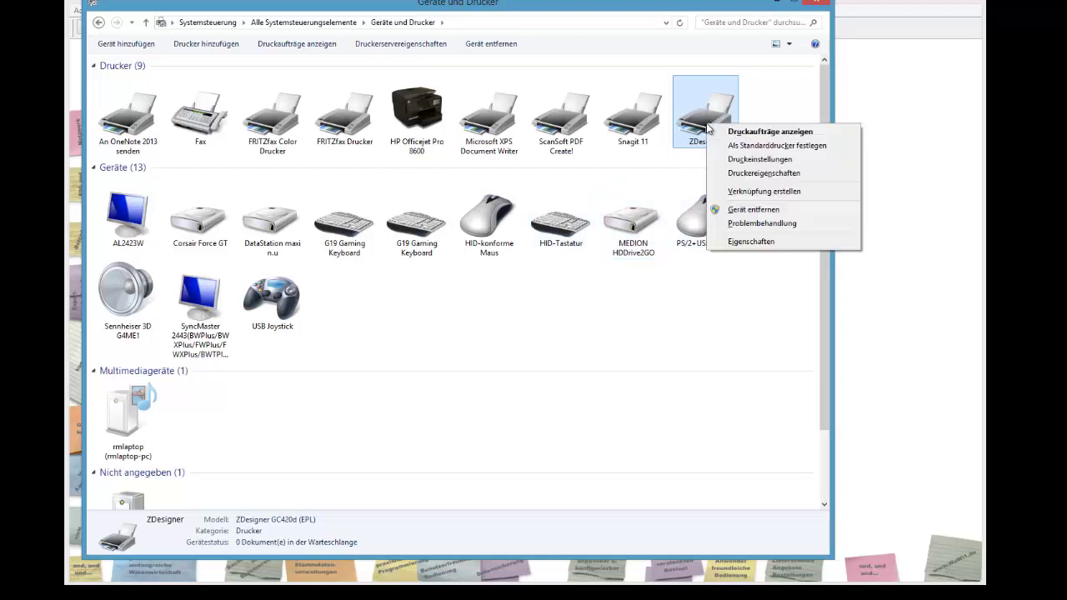
pyautogui.click(737, 172)
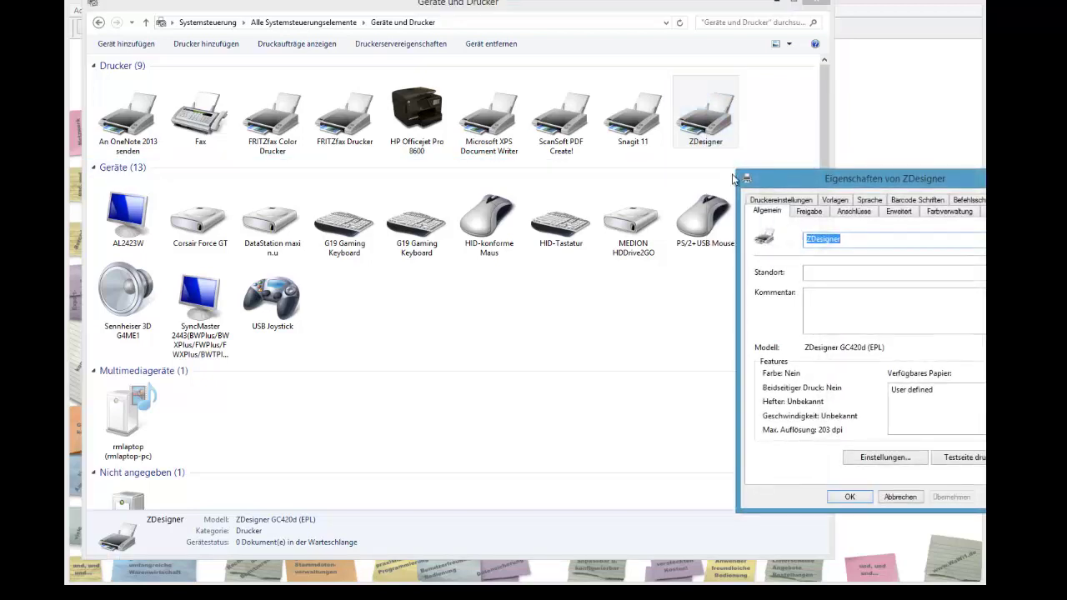
pyautogui.moveTo(786, 177); pyautogui.dragTo(447, 140)
pyautogui.click(511, 201)
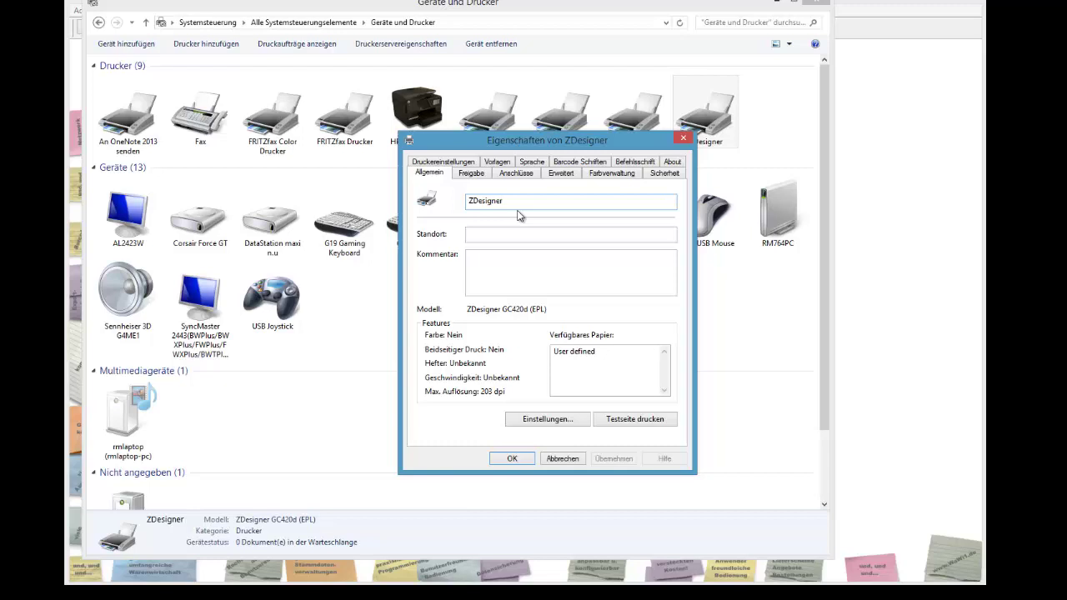
pyautogui.moveTo(510, 202); pyautogui.dragTo(440, 218)
pyautogui.click(531, 264)
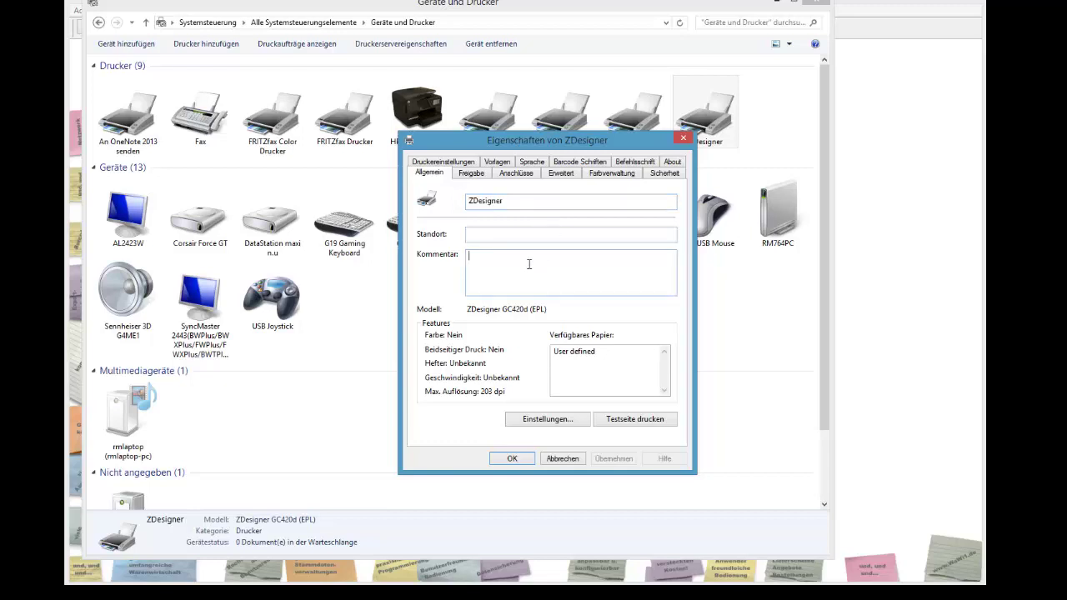
pyautogui.click(565, 422)
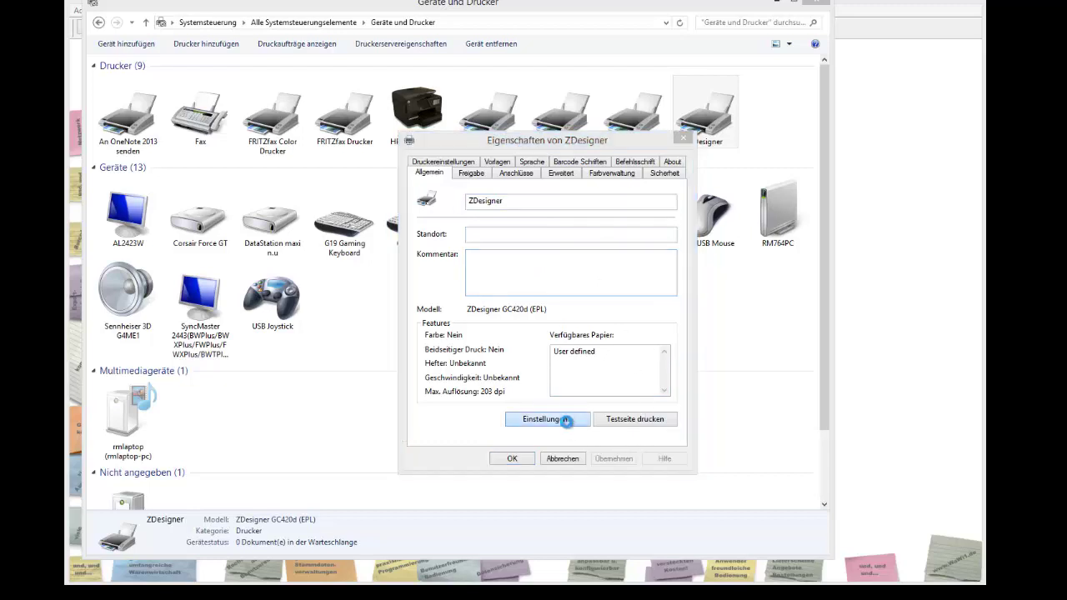
pyautogui.moveTo(639, 275); pyautogui.dragTo(467, 126)
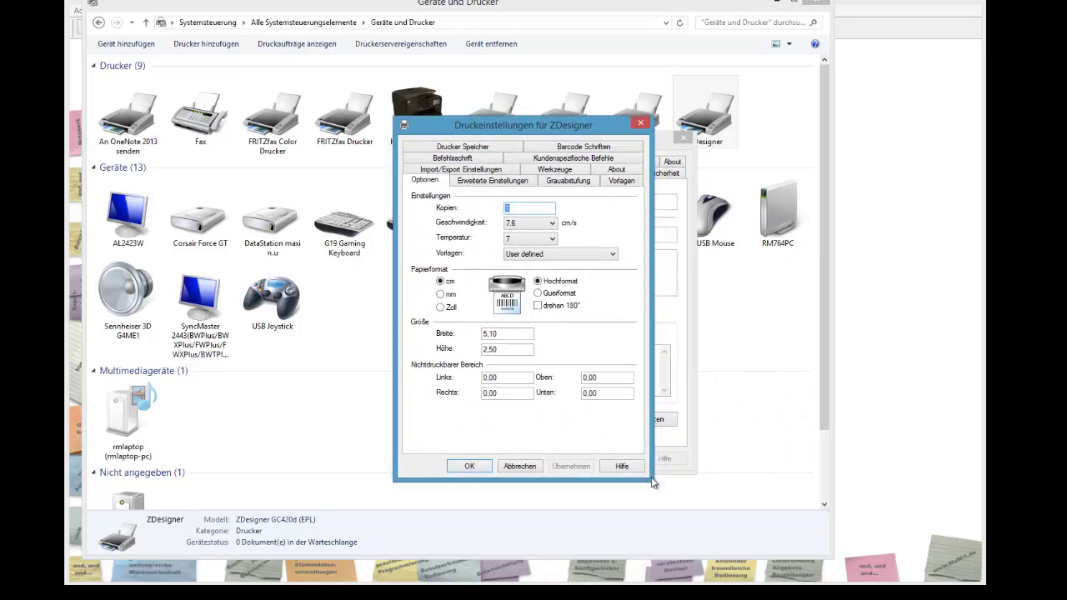
# Define a new label template named "76 x 51 mm" with a label width of 7,6 cm and a height of 5,1 cm.
pyautogui.click(625, 182)
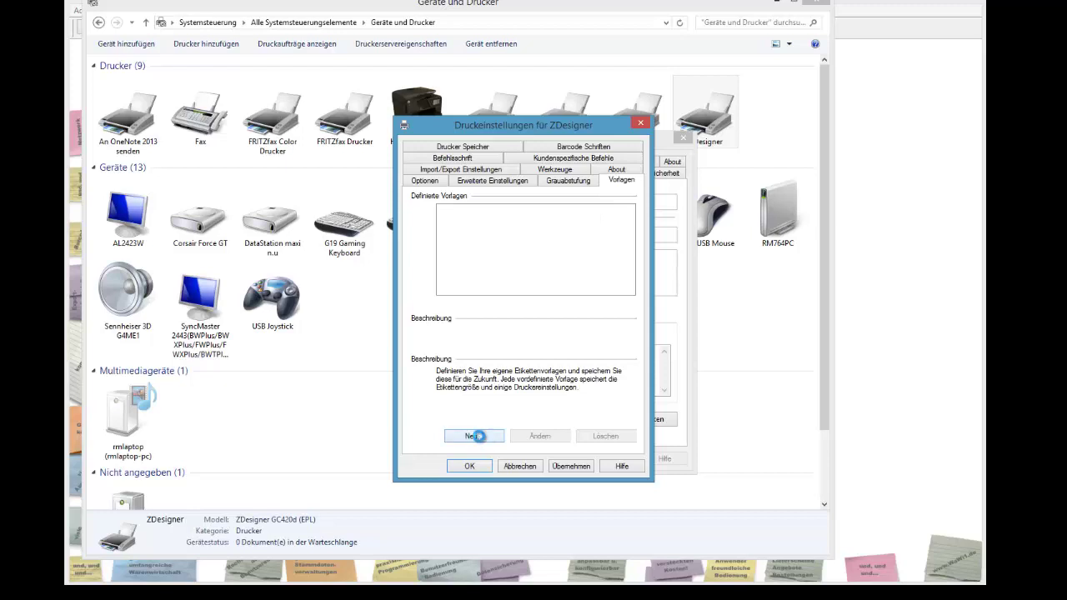
pyautogui.click(472, 436)
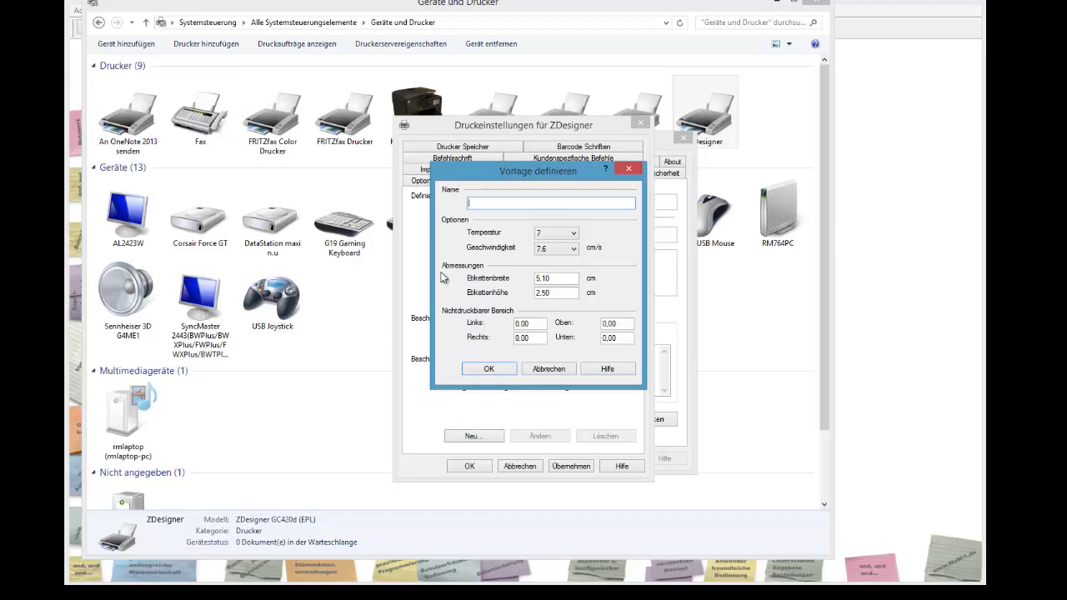
pyautogui.write('76 x 51 mm')
pyautogui.moveTo(560, 278); pyautogui.dragTo(510, 282)
pyautogui.write('7')
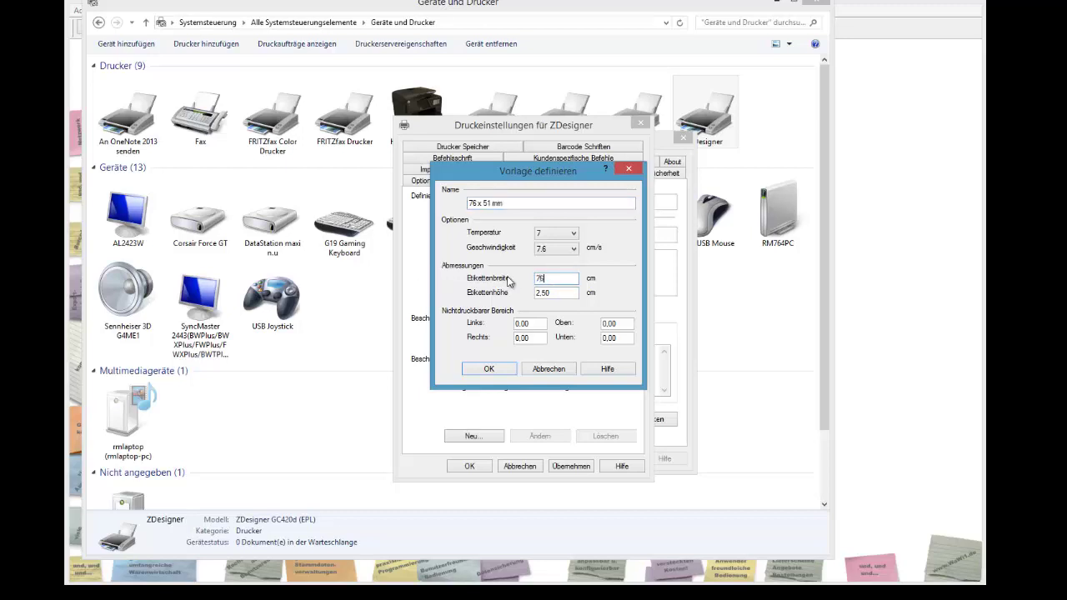
pyautogui.write(',6')
pyautogui.press('Tab')
pyautogui.write('5,1')
pyautogui.click(500, 371)
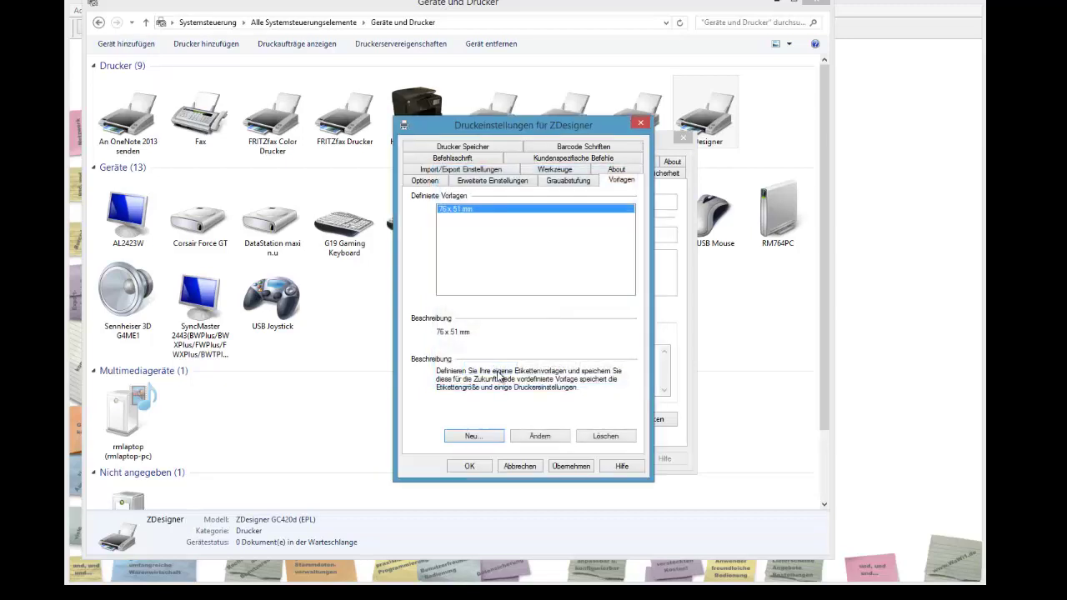
# Start a second label template and name it "51 x 25 mm".
pyautogui.click(486, 438)
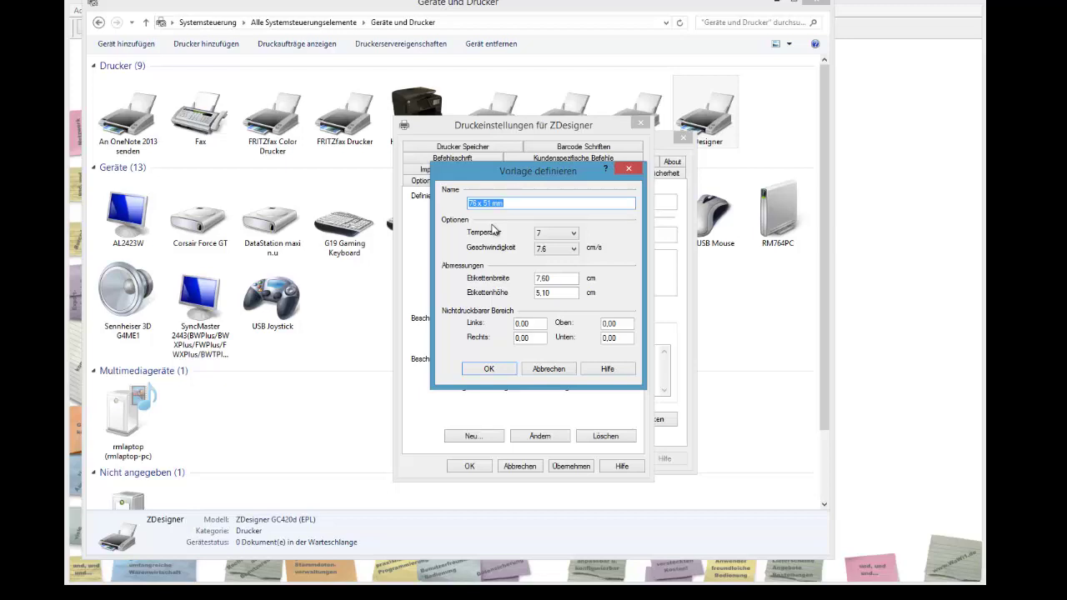
pyautogui.press('Home')
pyautogui.write('51')
pyautogui.press('Delete')
pyautogui.press('Delete')
pyautogui.press('Right')
pyautogui.press('Right')
pyautogui.write('25')
pyautogui.press('Delete')
pyautogui.press('Delete')
# Set the new template's label width to 5,1 cm and its height to 2,5 cm, and save it.
pyautogui.moveTo(576, 279); pyautogui.dragTo(505, 280)
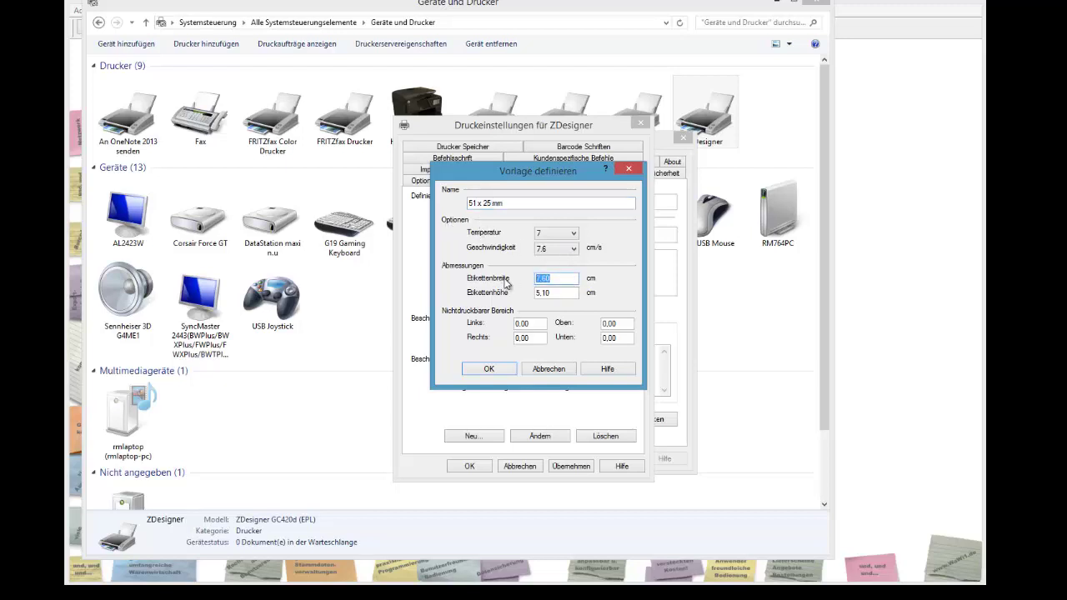
pyautogui.write('5,1')
pyautogui.press('Tab')
pyautogui.press('End')
pyautogui.hotkey('shift', 'Home')
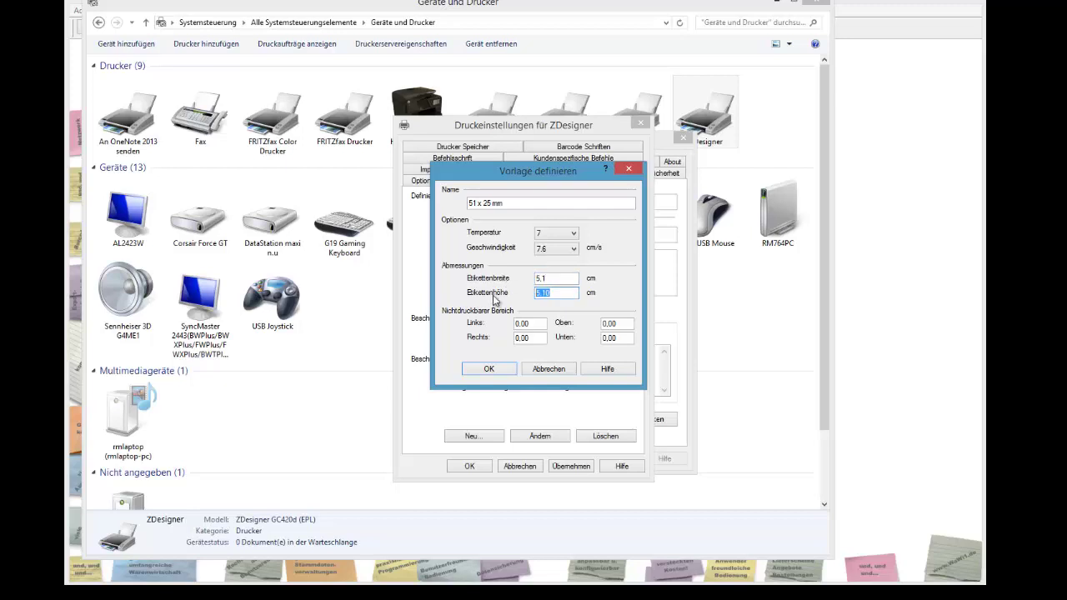
pyautogui.write('2,5')
pyautogui.click(485, 375)
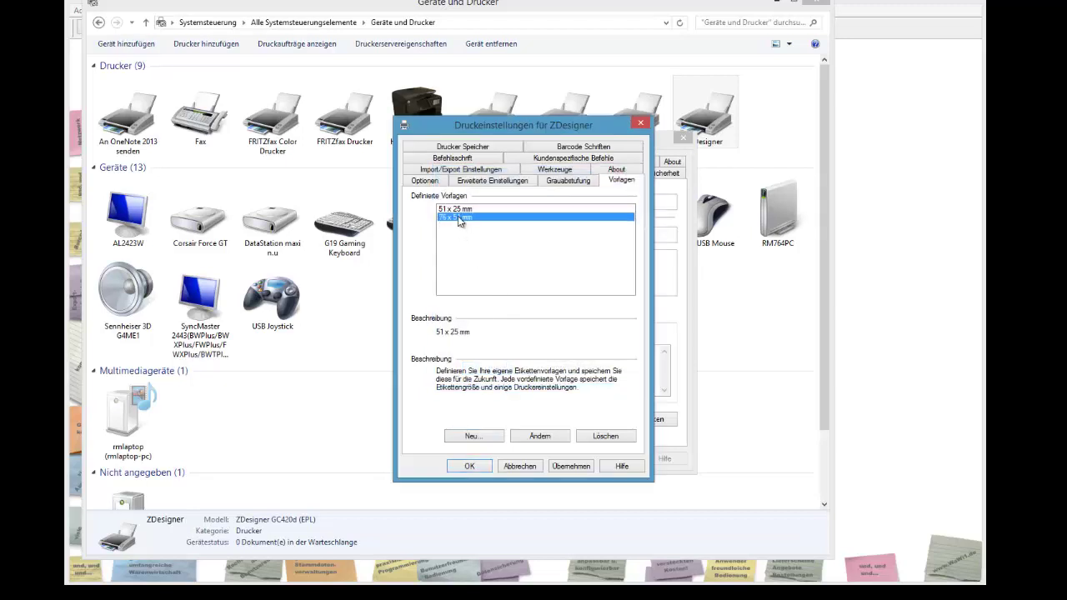
# Select the 76 x 51 mm template, apply it, and close the print settings and printer properties.
pyautogui.click(454, 217)
pyautogui.click(573, 466)
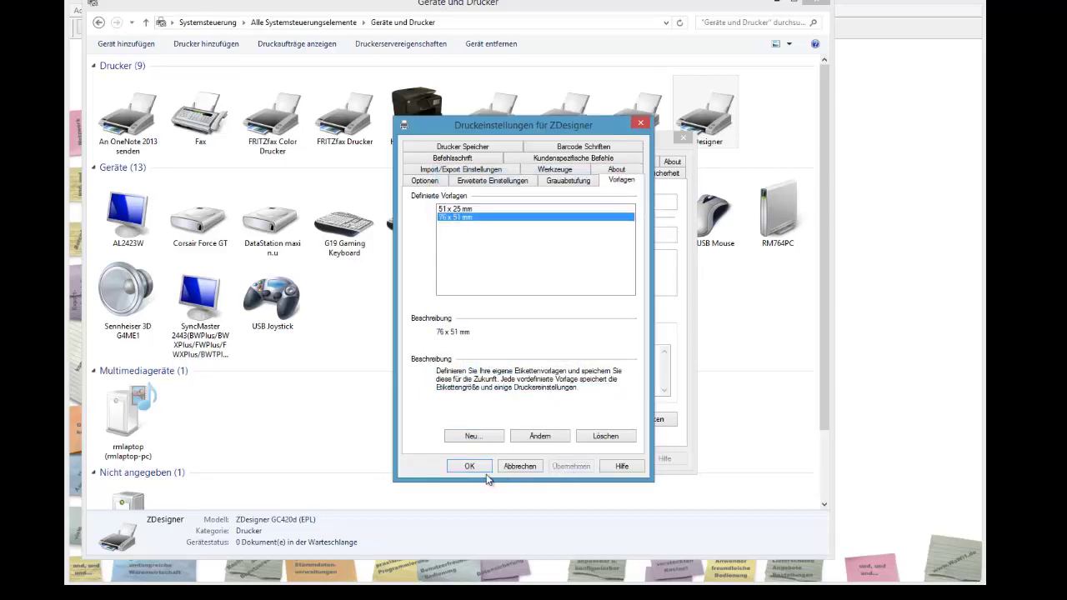
pyautogui.click(469, 466)
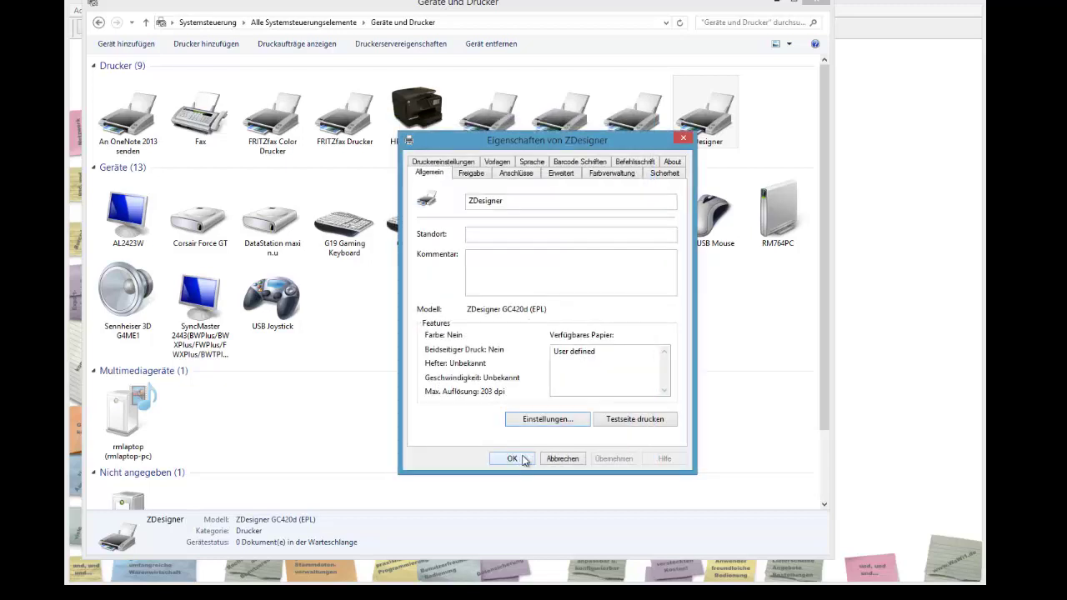
pyautogui.click(511, 458)
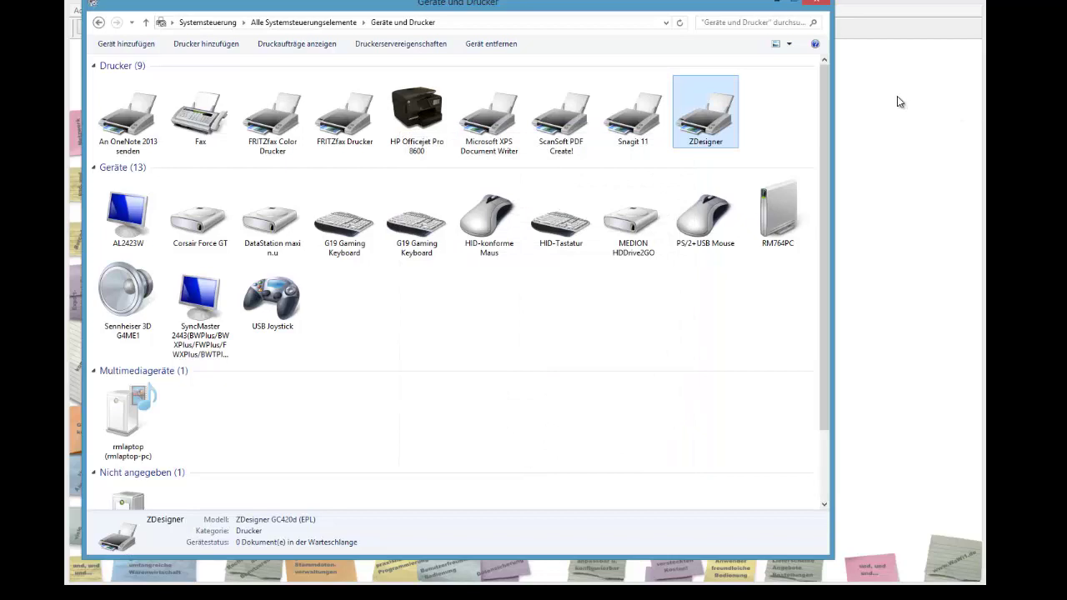
# Switch to WaWi-Profi and open the printer assignments within the hardware section of the system settings.
pyautogui.click(899, 34)
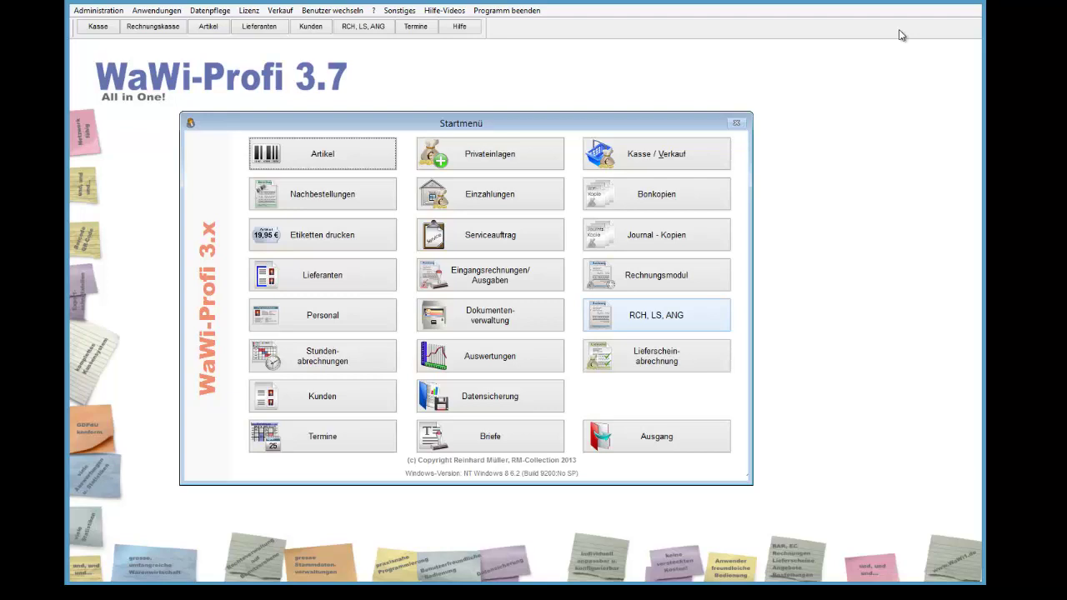
pyautogui.hotkey('alt', 'a')
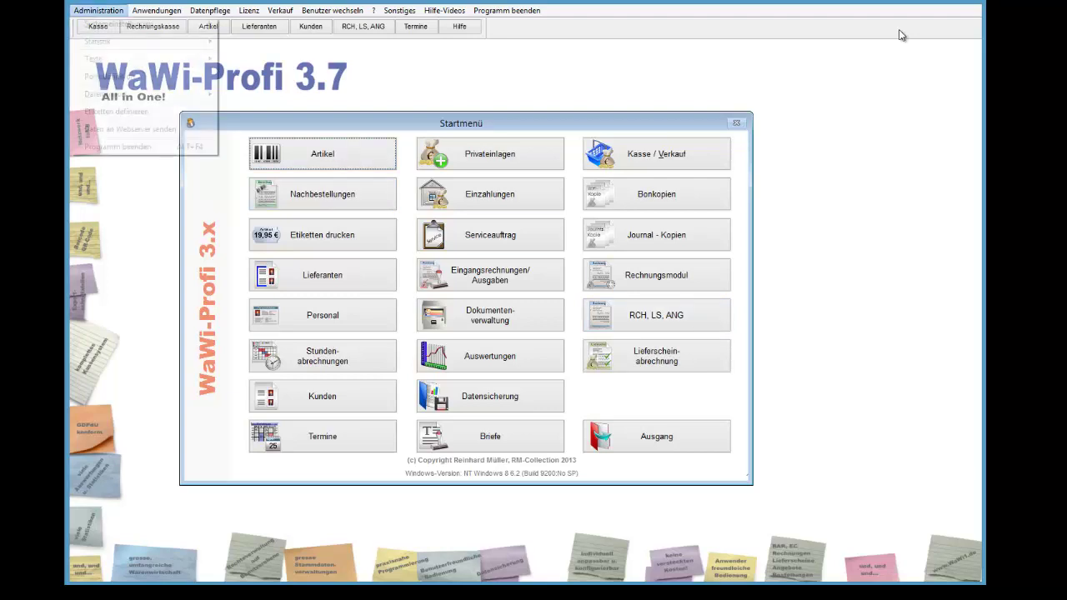
pyautogui.press('Right')
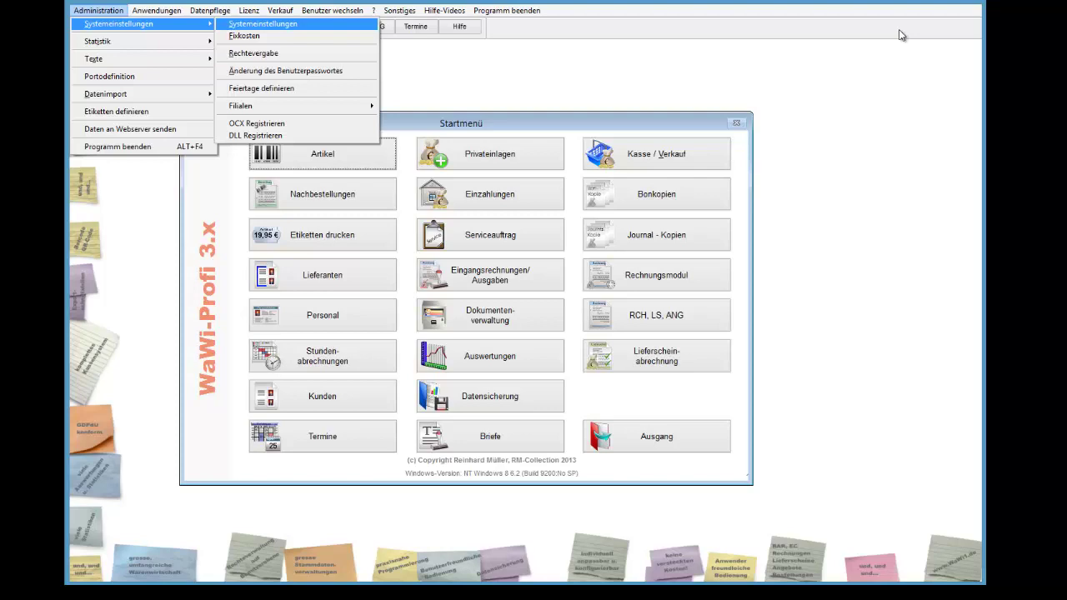
pyautogui.press('Return')
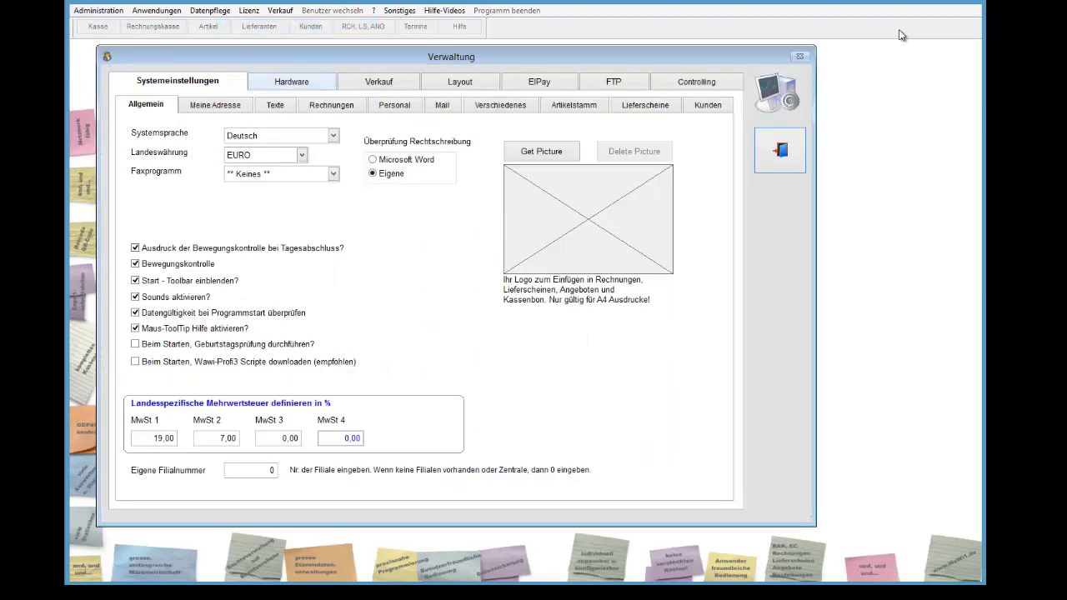
pyautogui.hotkey('ctrl', 'Tab')
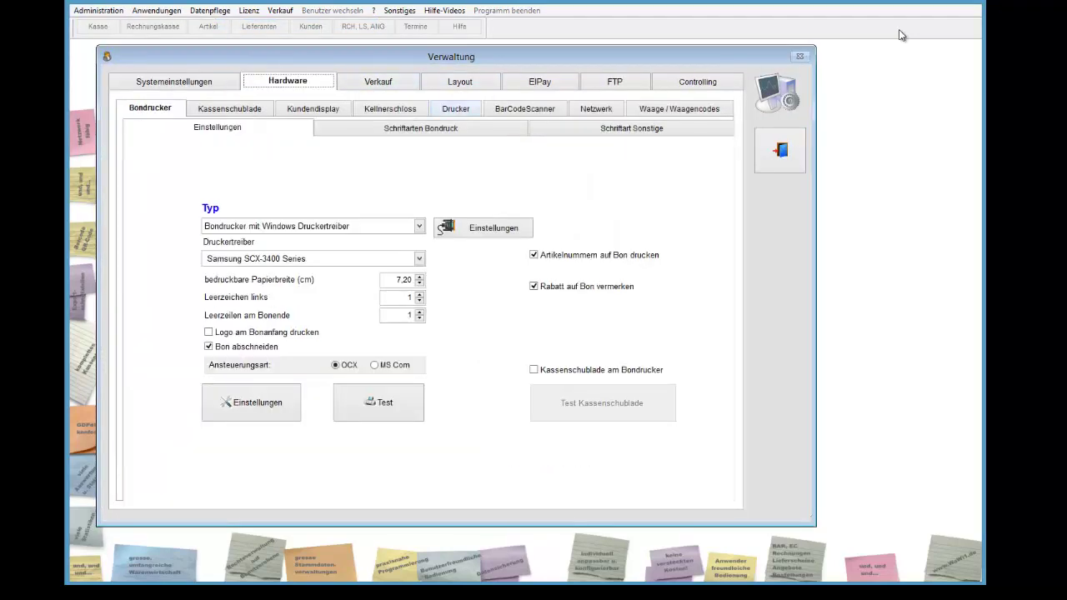
pyautogui.press('Tab')
pyautogui.press('Right')
pyautogui.press('Right')
pyautogui.press('Right')
pyautogui.press('Right')
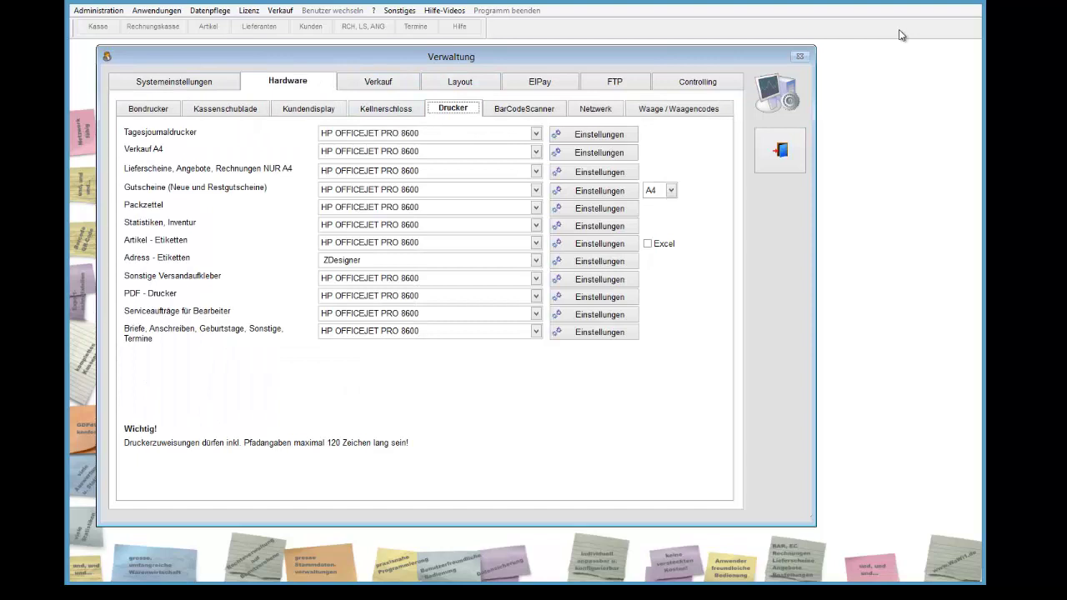
# Check the printers selectable for address labels and article labels.
pyautogui.hotkey('alt', 'Down')
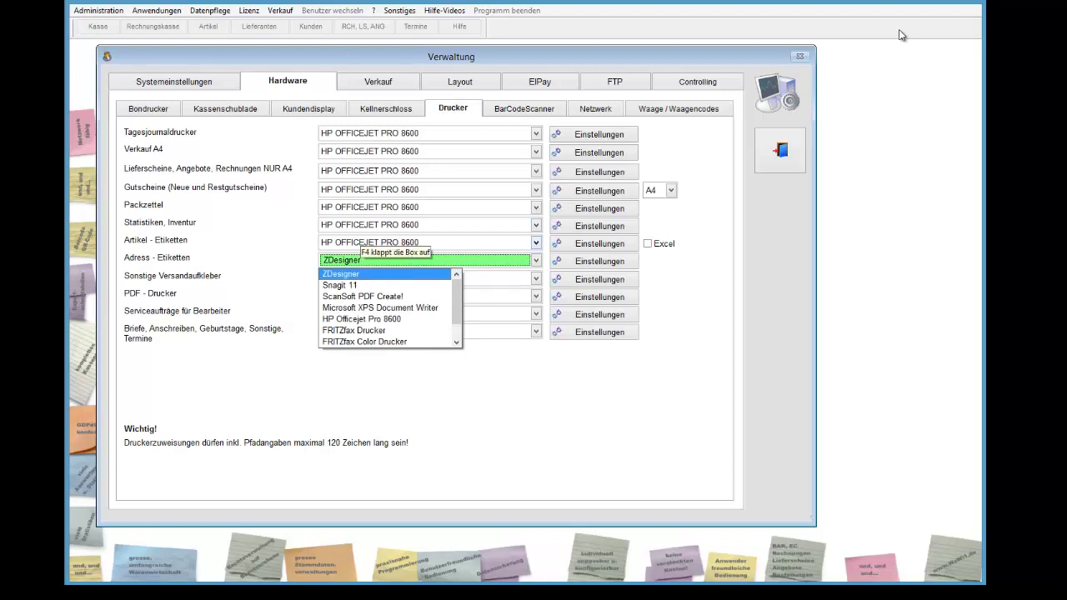
pyautogui.hotkey('shift', 'Tab')
pyautogui.hotkey('alt', 'Down')
pyautogui.press('Escape')
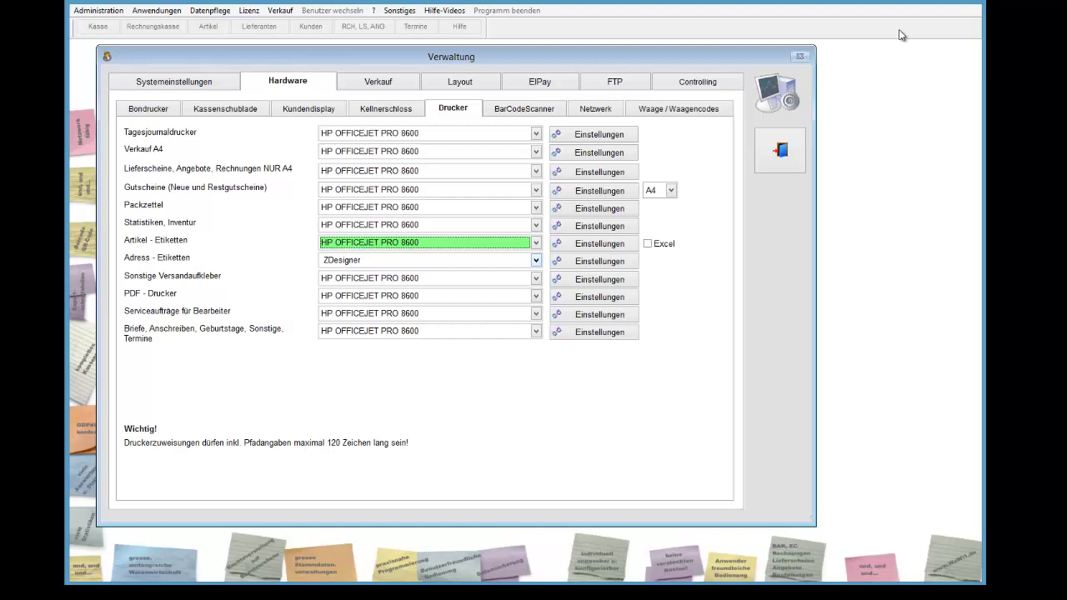
# Open Zebra label printing for the company's own address and choose the _ZEBRA_ADRESSE.LBX label.
pyautogui.hotkey('ctrl', 'shift', 'Tab')
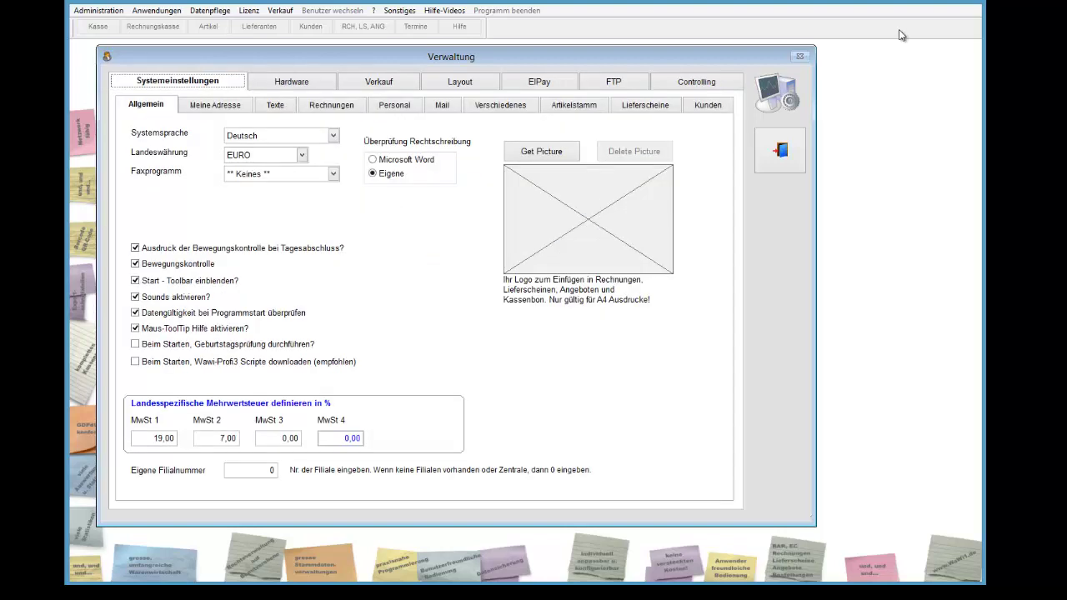
pyautogui.hotkey('ctrl', 'Tab')
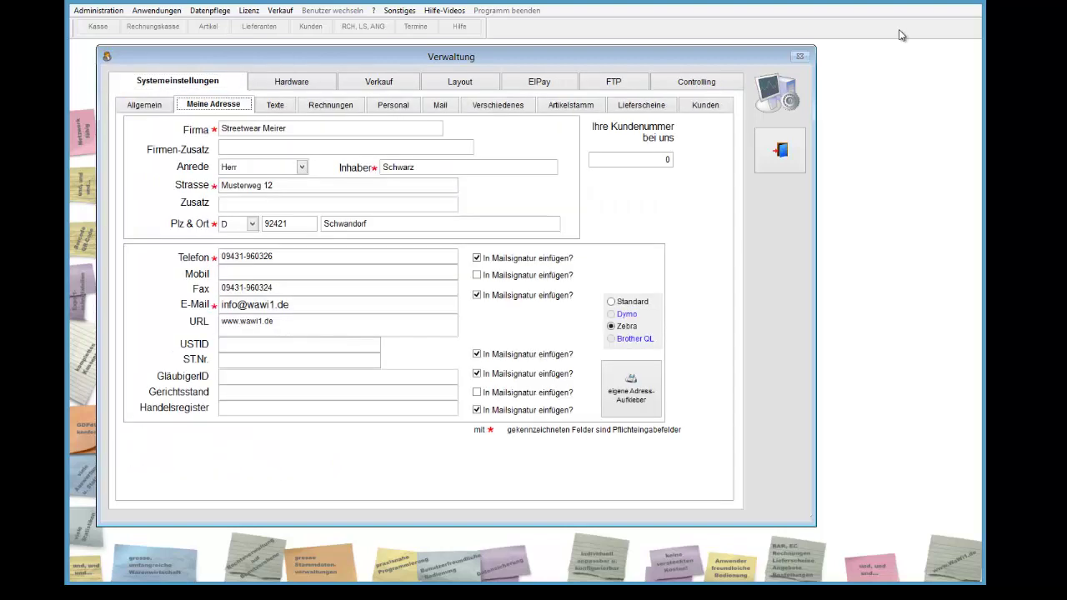
pyautogui.press('Tab')
pyautogui.press('Tab')
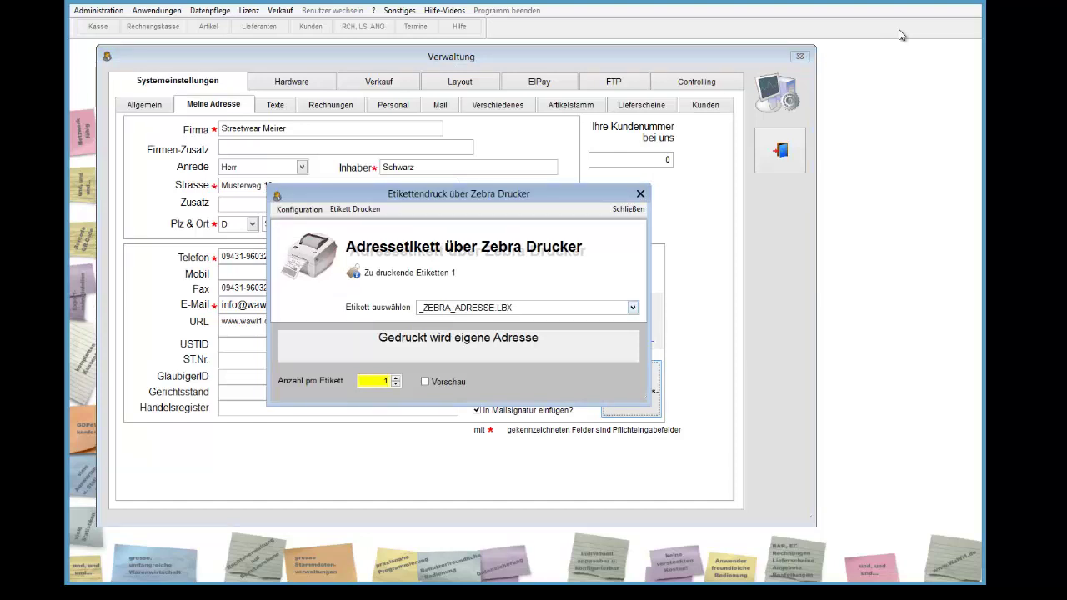
pyautogui.press('Tab')
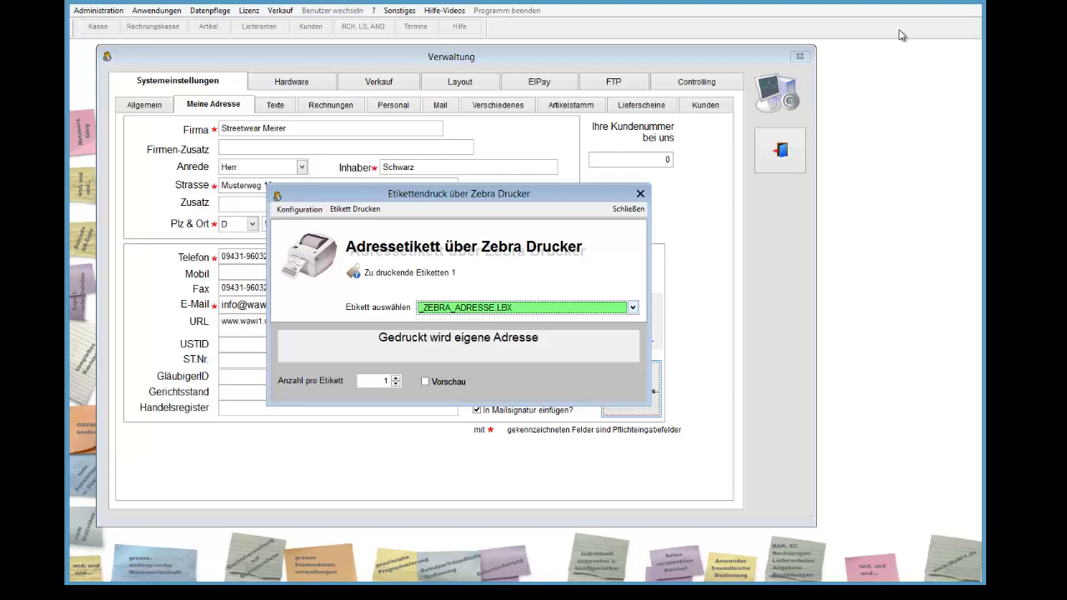
pyautogui.press('F4')
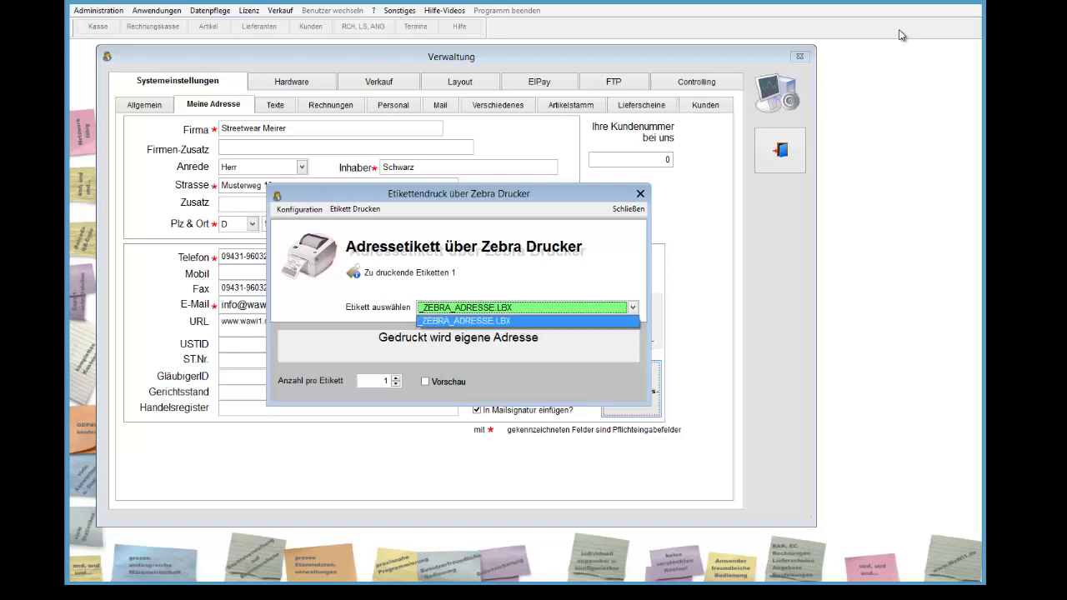
pyautogui.press('Return')
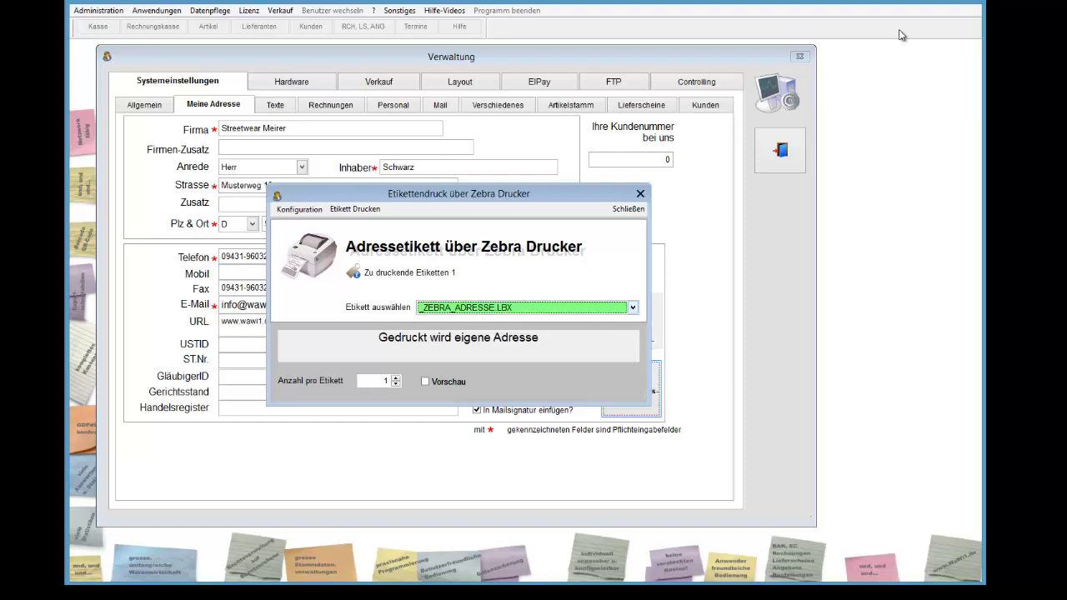
# Open the printer settings from the label printing configuration, examine the defined label-size templates, and cancel without changes.
pyautogui.hotkey('alt', 'k')
pyautogui.press('Down')
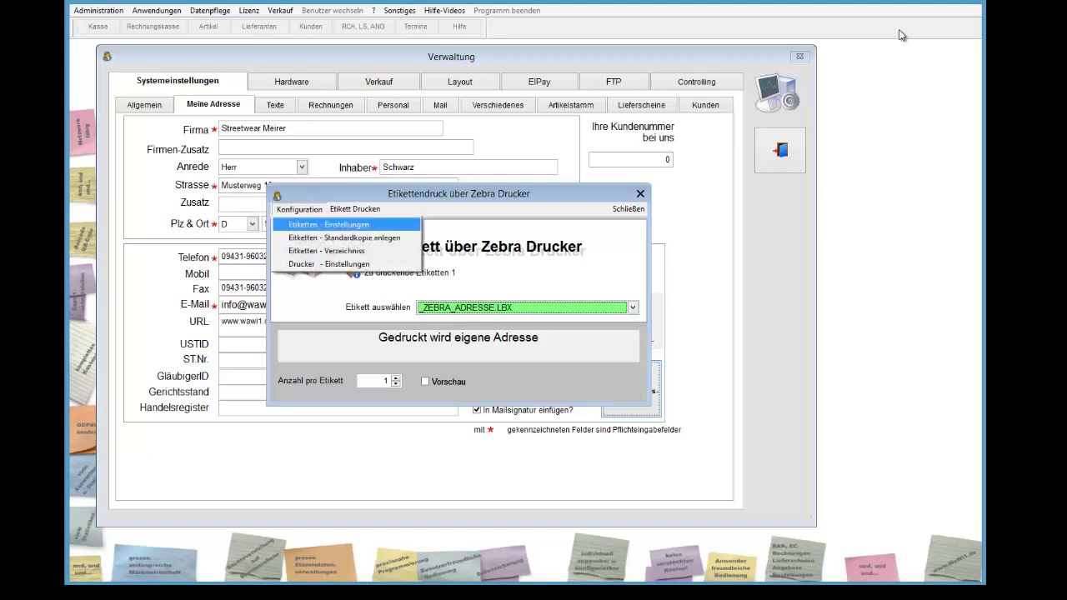
pyautogui.press('Down')
pyautogui.press('Up')
pyautogui.press('Down')
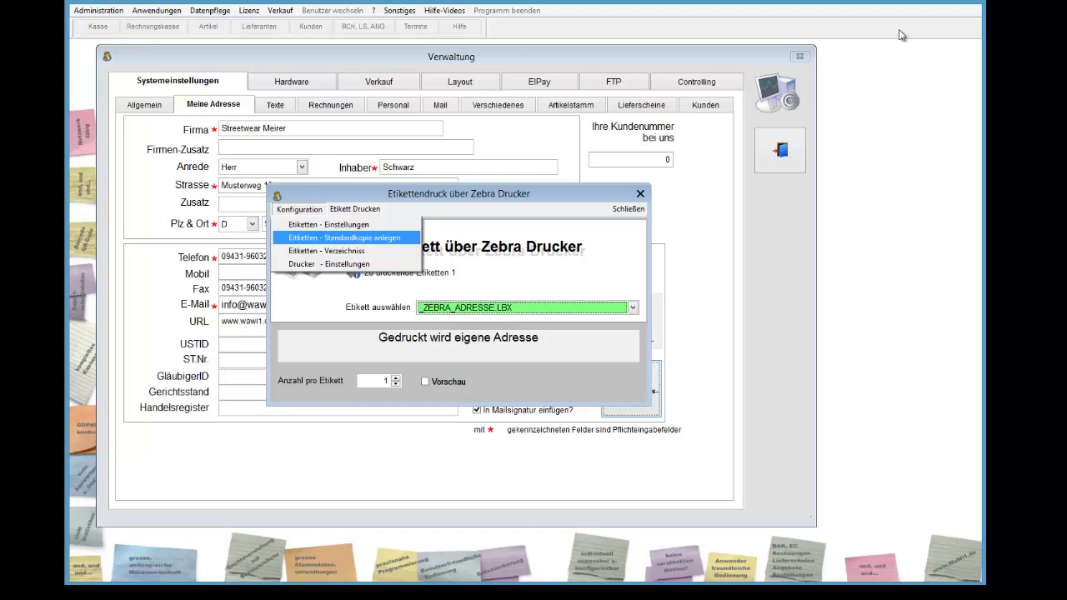
pyautogui.press('Down')
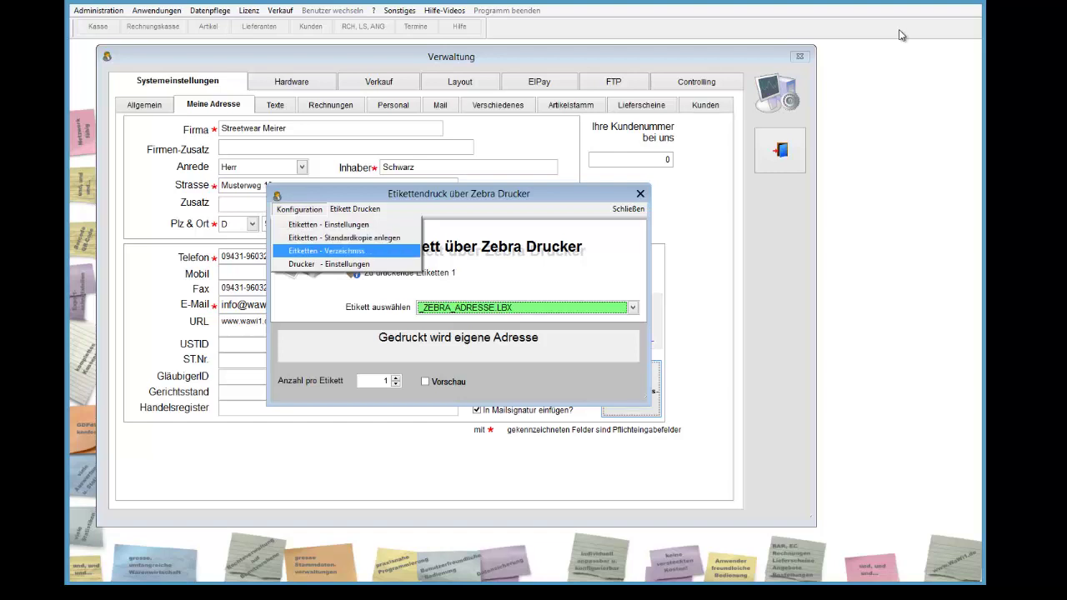
pyautogui.press('Down')
pyautogui.press('Return')
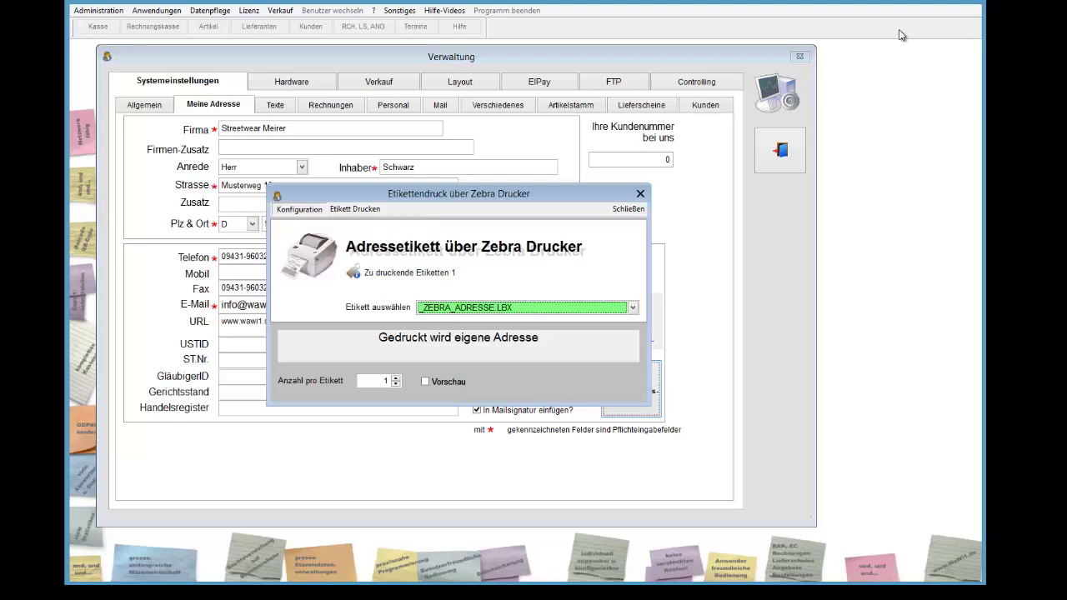
pyautogui.hotkey('ctrl', 'Tab')
pyautogui.hotkey('ctrl', 'Tab')
pyautogui.hotkey('ctrl', 'Tab')
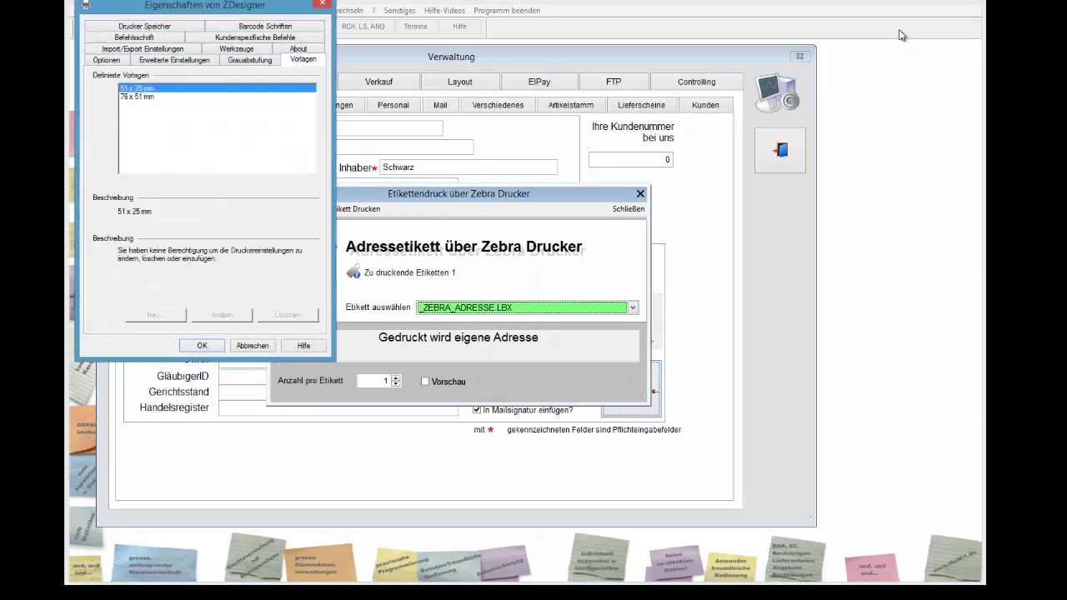
pyautogui.press('Escape')
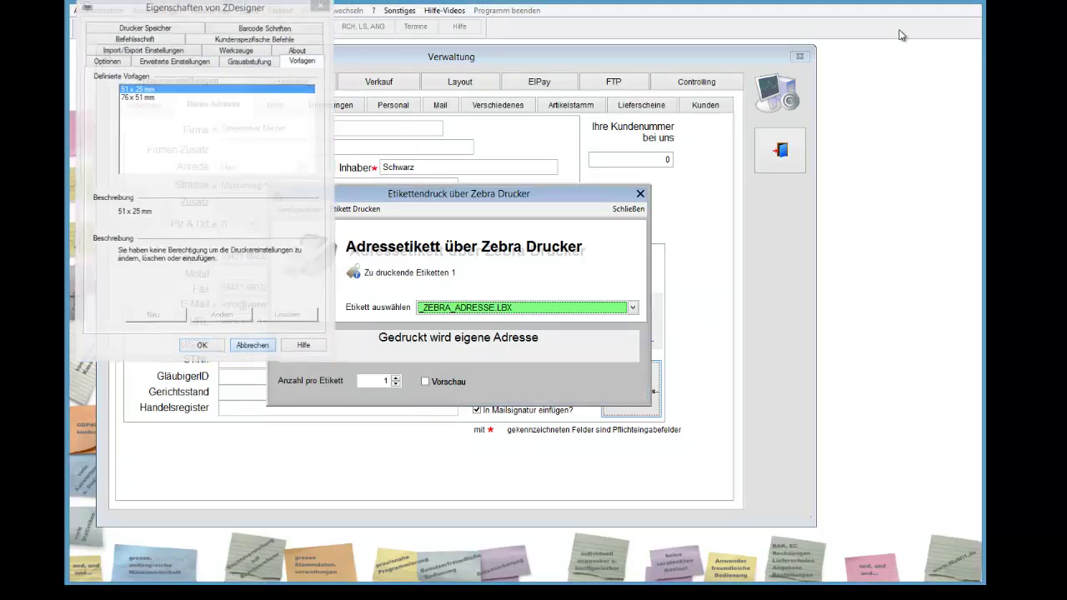
# Open the label settings (Etiketten - Einstellungen) to edit the _ZEBRA_ADRESSE.LBX label in the Label Designer.
pyautogui.hotkey('alt', 'k')
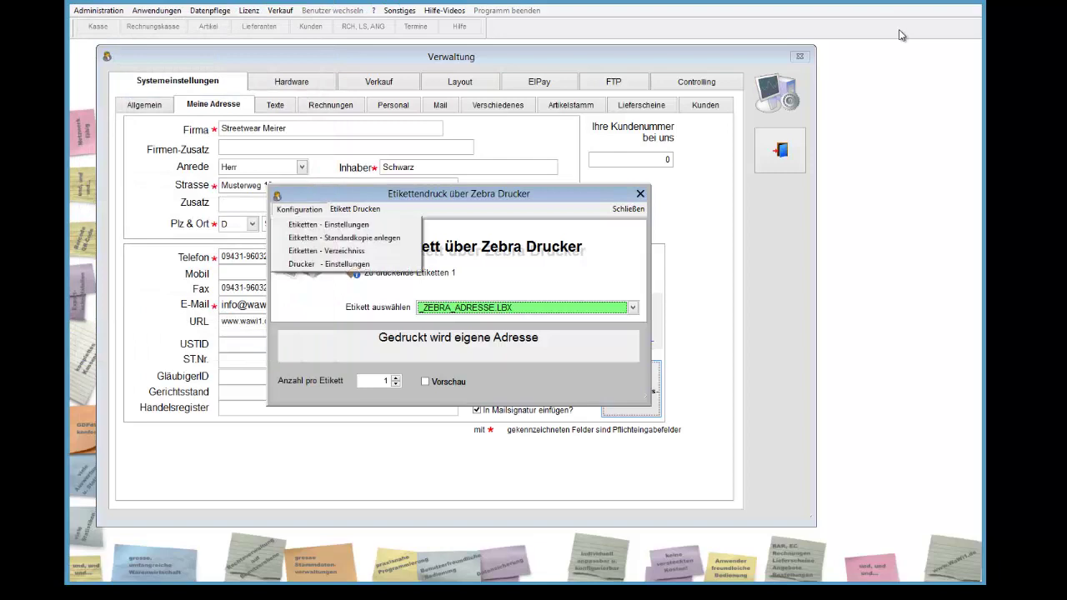
pyautogui.press('Down')
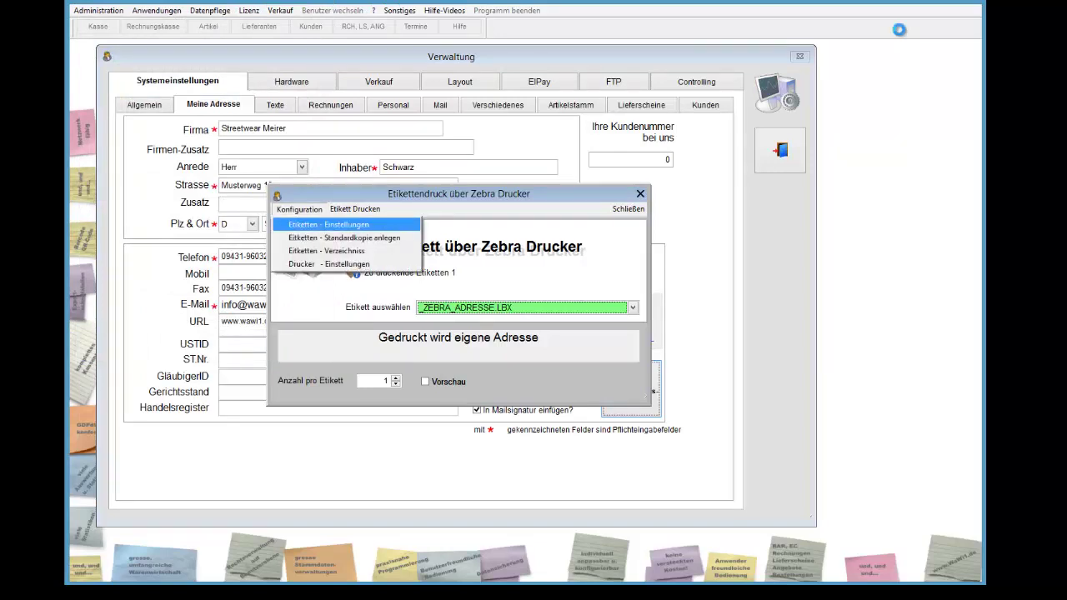
pyautogui.press('Return')
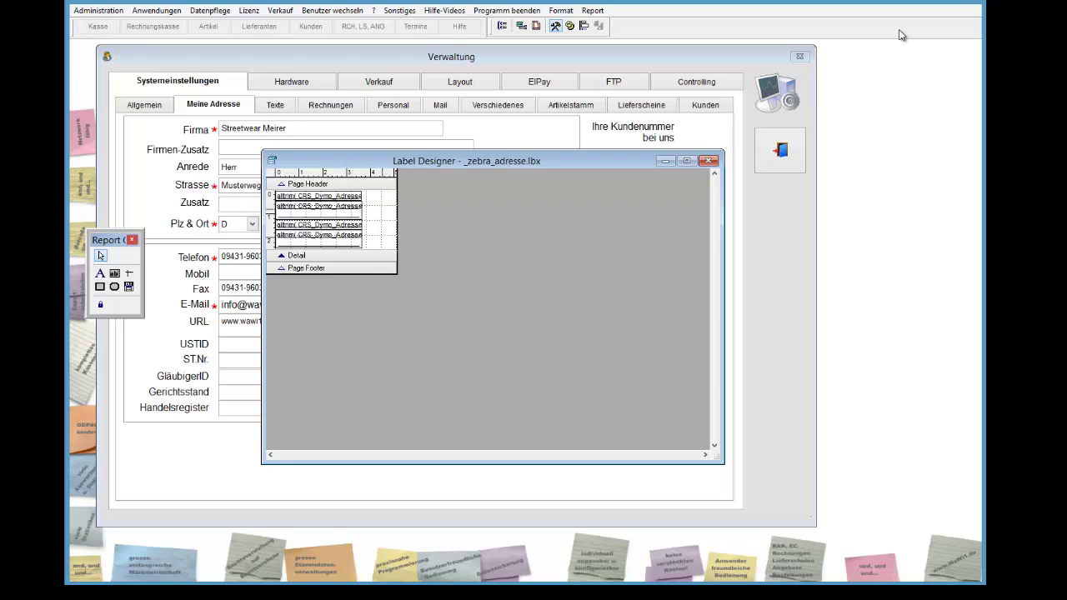
# Open the address label's report properties and confirm ZDesigner as the printer for its page layout.
pyautogui.rightClick(382, 209)
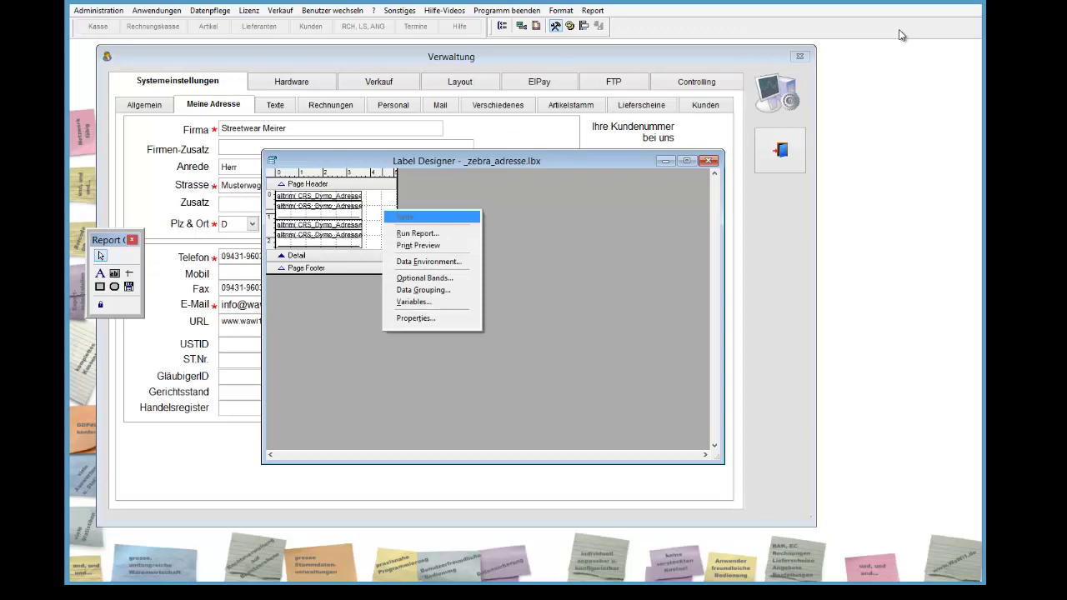
pyautogui.press('Down')
pyautogui.press('Down')
pyautogui.press('Down')
pyautogui.press('Down')
pyautogui.press('Down')
pyautogui.press('Down')
pyautogui.press('Down')
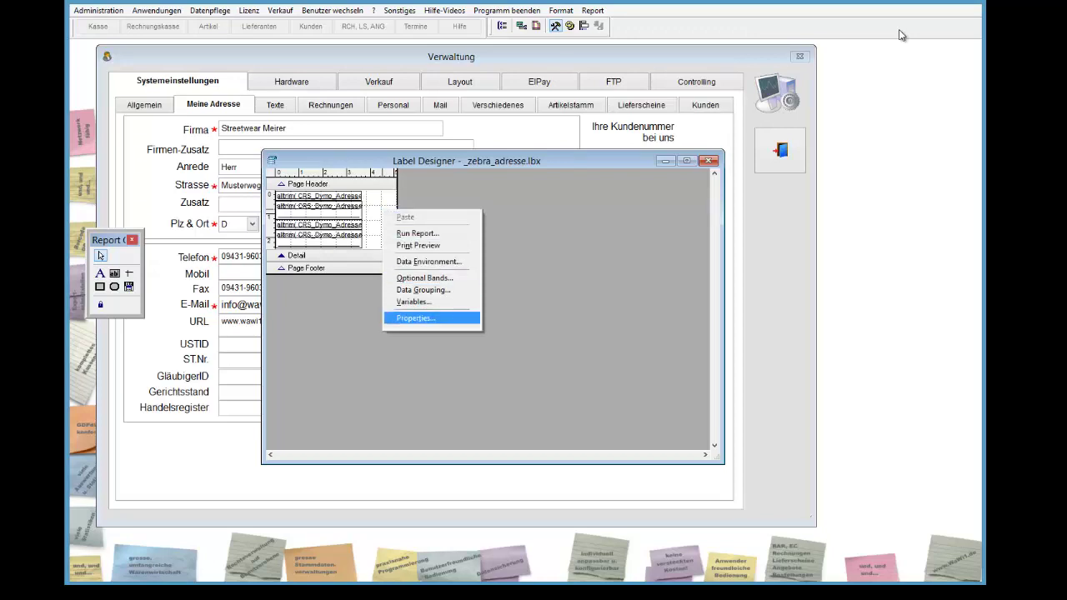
pyautogui.press('Return')
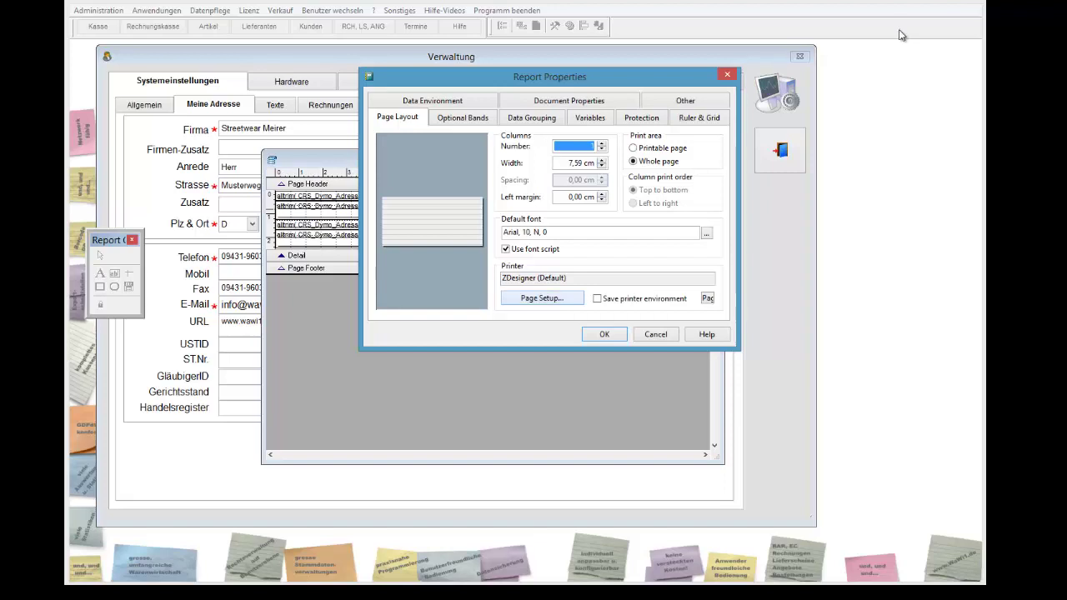
pyautogui.hotkey('alt', 'p')
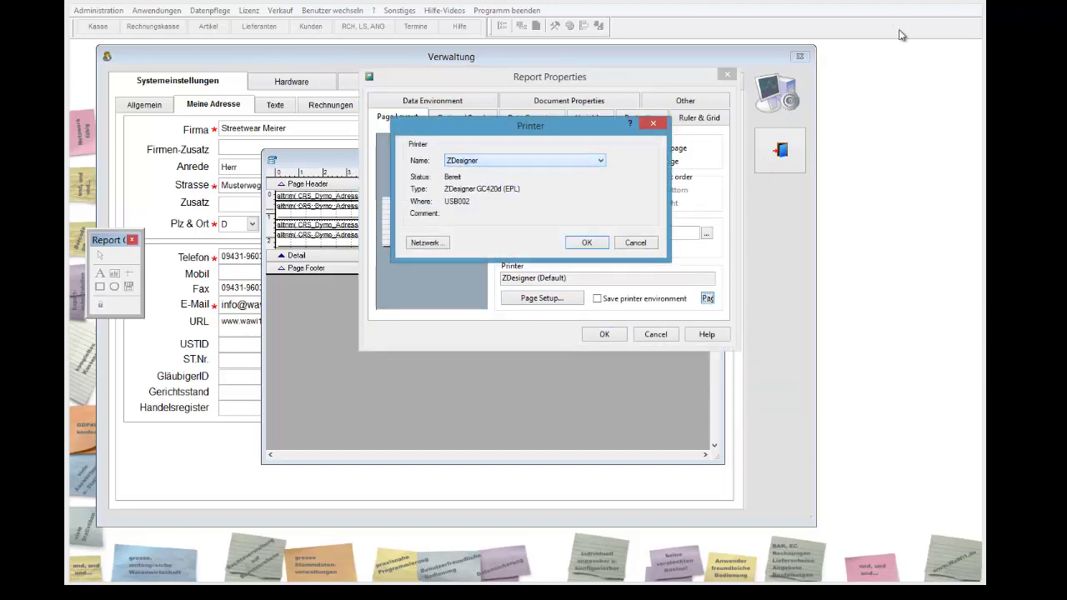
pyautogui.press('Return')
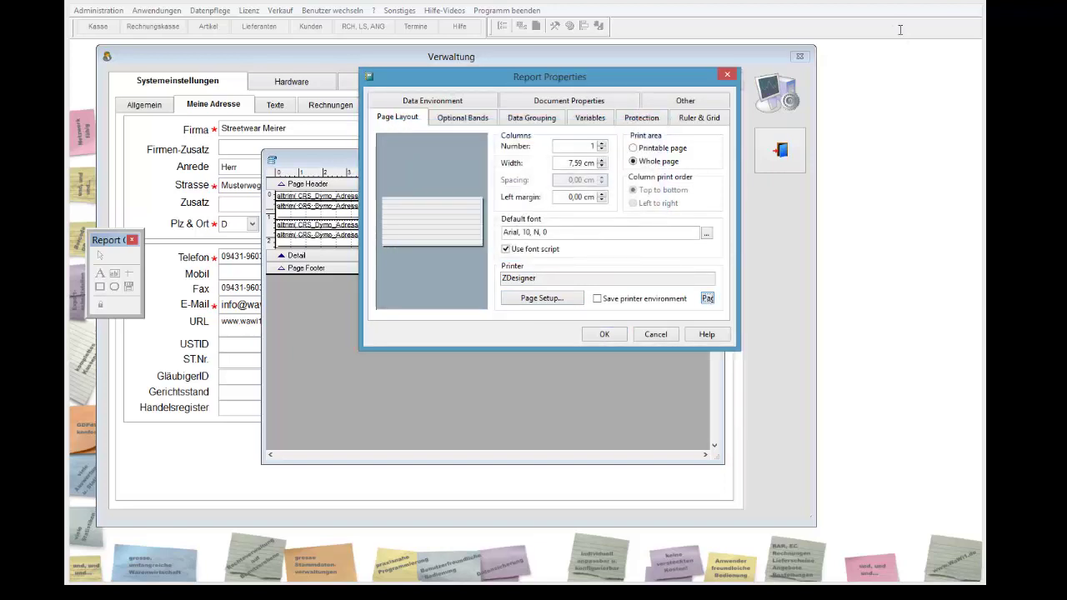
# Set the label's paper size to 51 x 25 mm in the page setup and confirm the report properties.
pyautogui.hotkey('alt', 's')
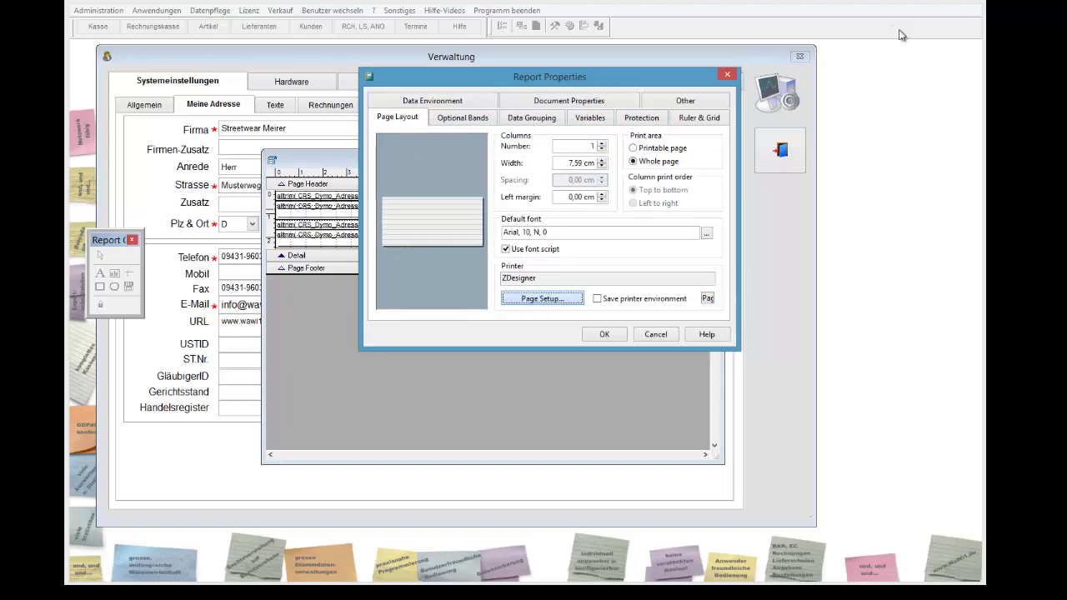
pyautogui.hotkey('alt', 'Down')
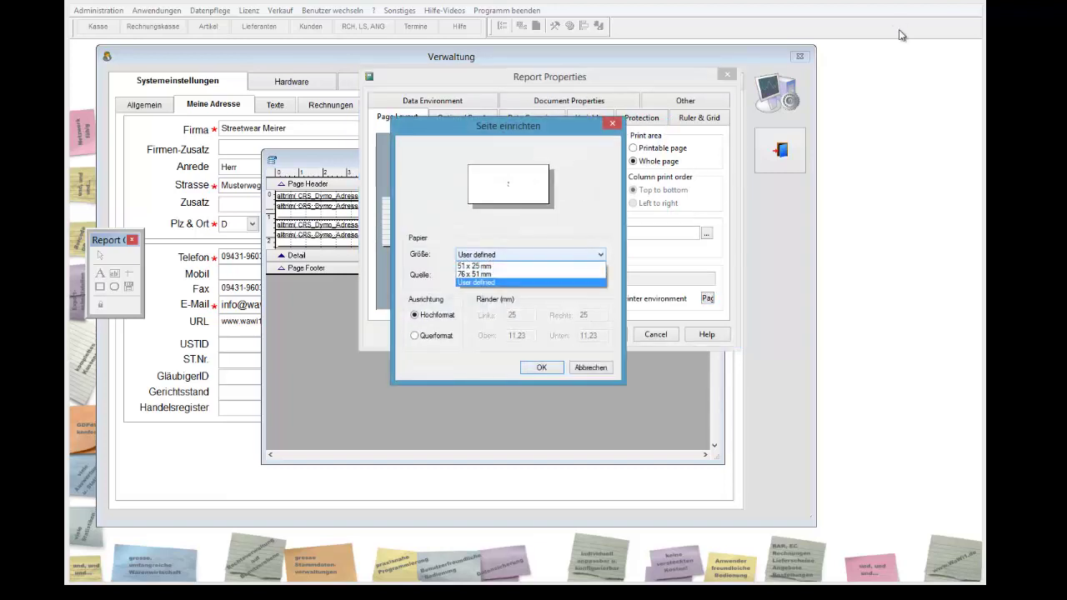
pyautogui.press('Up')
pyautogui.press('Up')
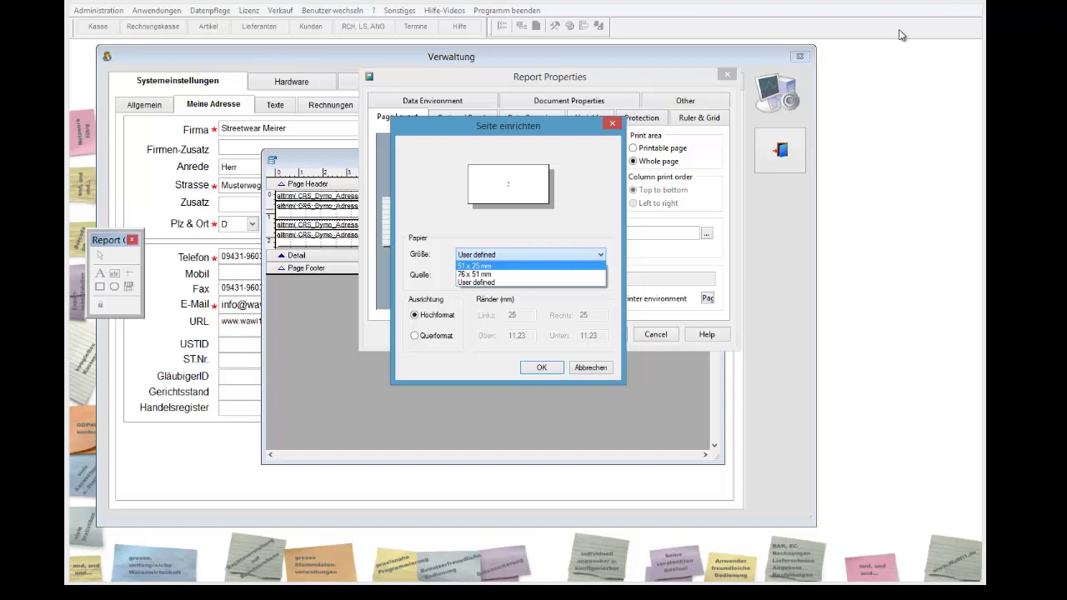
pyautogui.press('Return')
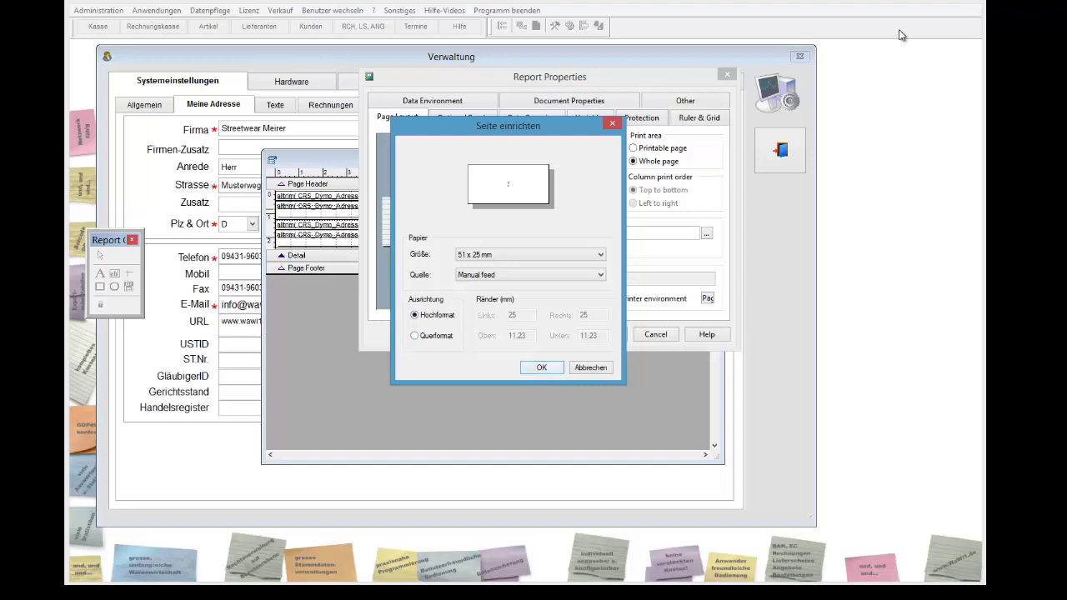
pyautogui.press('Return')
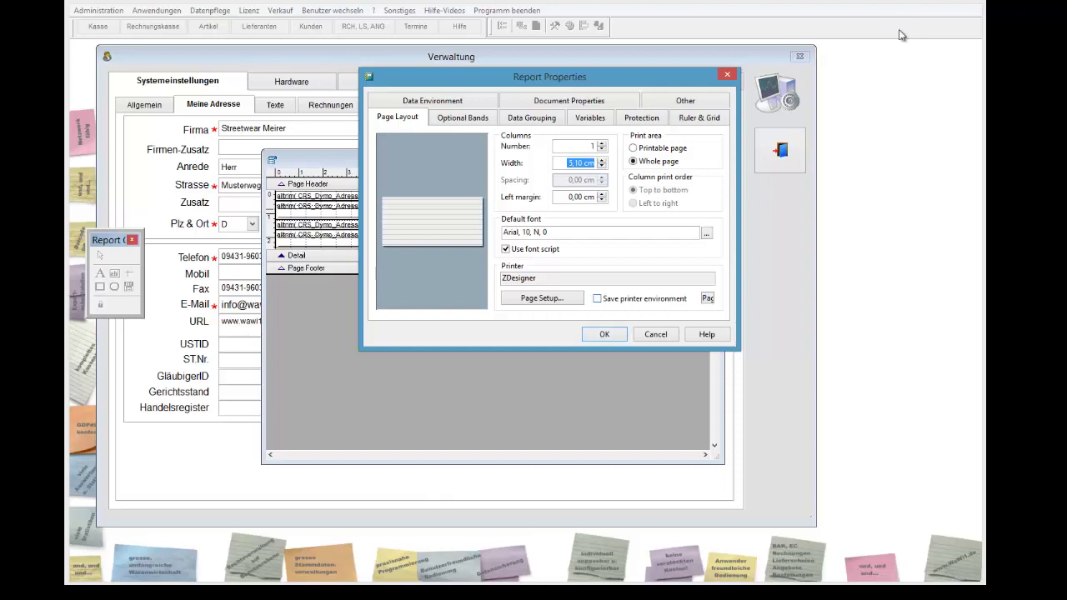
pyautogui.press('Return')
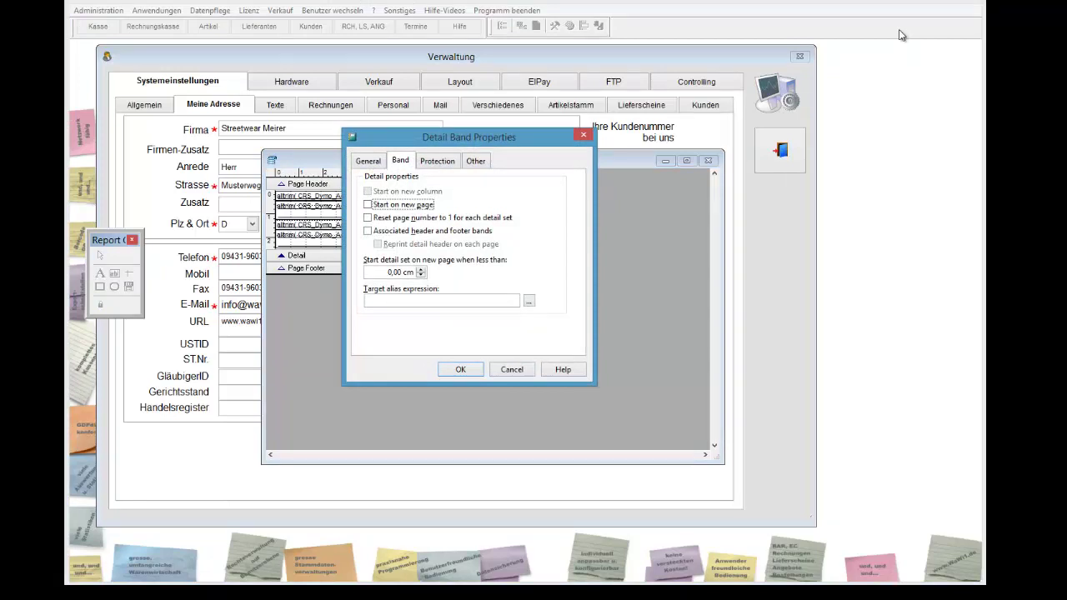
# Check the height of the label's detail band in its general properties and close the dialog.
pyautogui.hotkey('ctrl', 'shift', 'Tab')
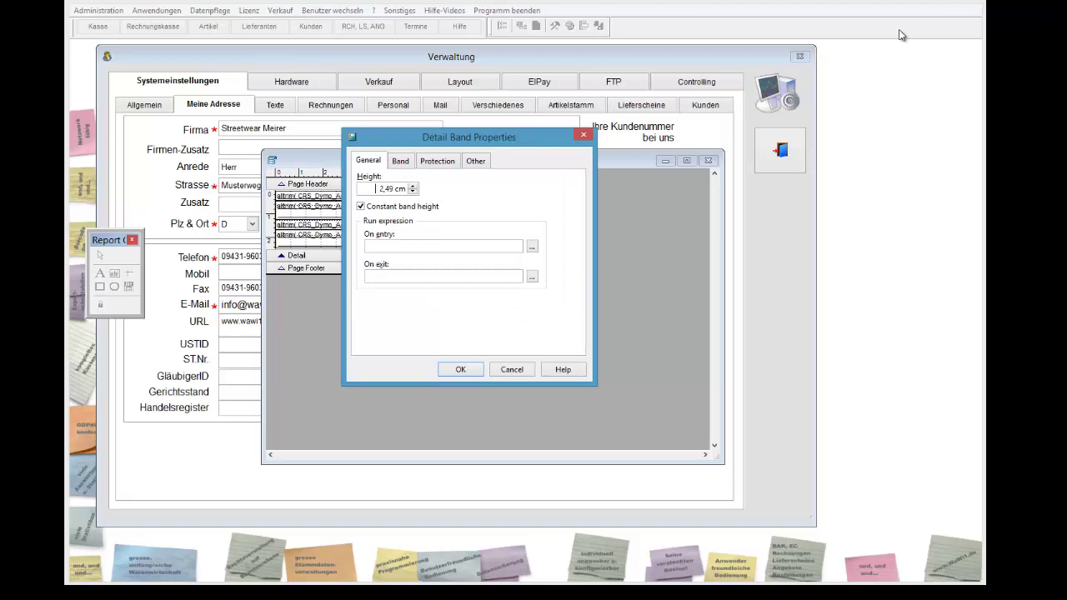
pyautogui.hotkey('ctrl', 'a')
pyautogui.press('Return')
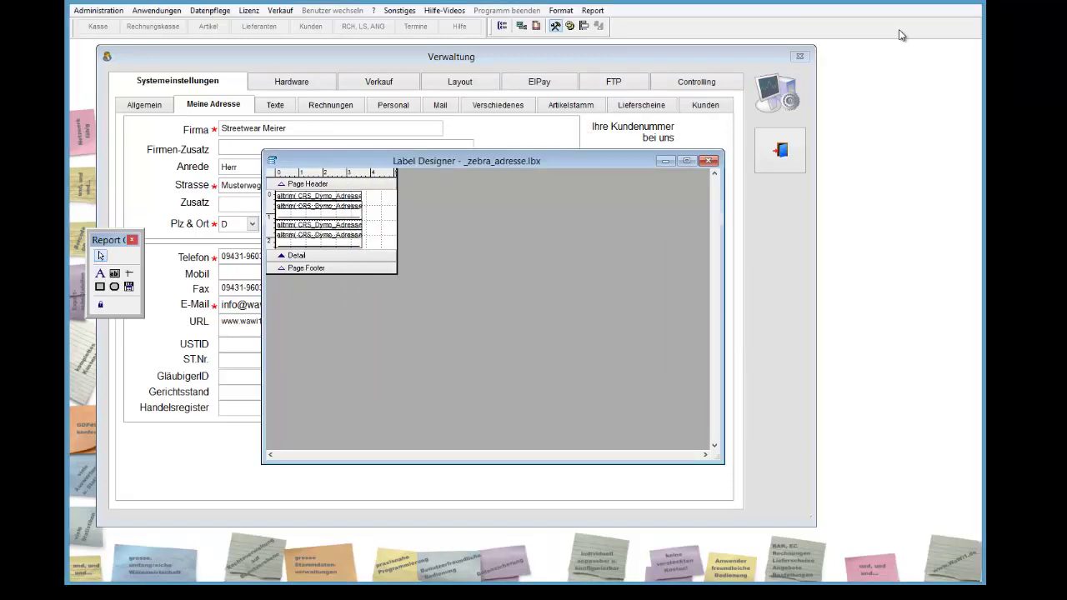
# Reopen the report properties, select the 51 x 25 mm paper size in the page setup again, and accept both dialogs.
pyautogui.rightClick(389, 225)
pyautogui.click(430, 333)
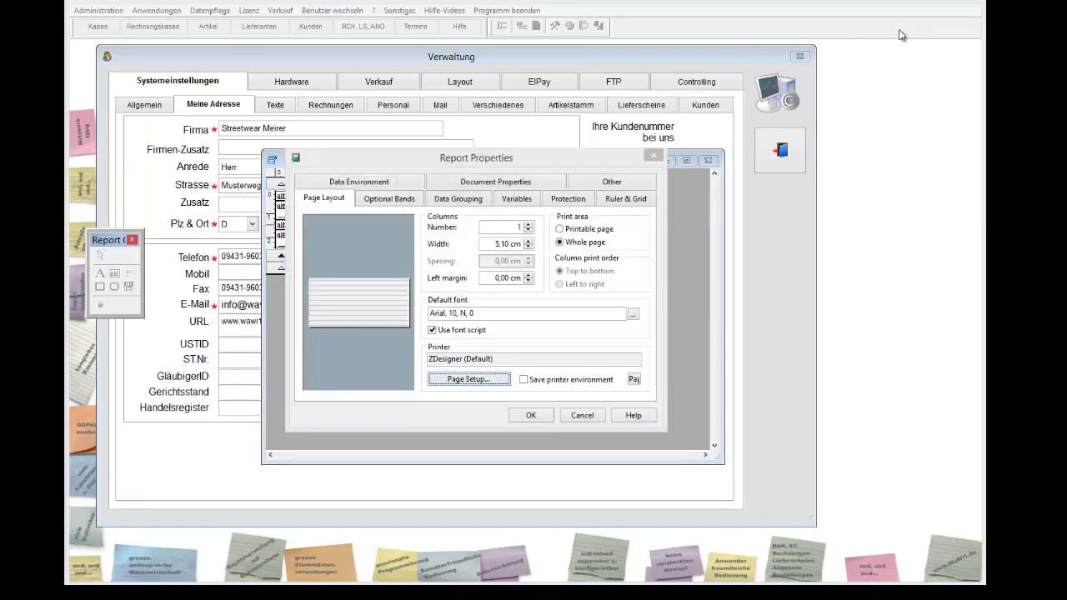
pyautogui.click(469, 378)
pyautogui.click(456, 335)
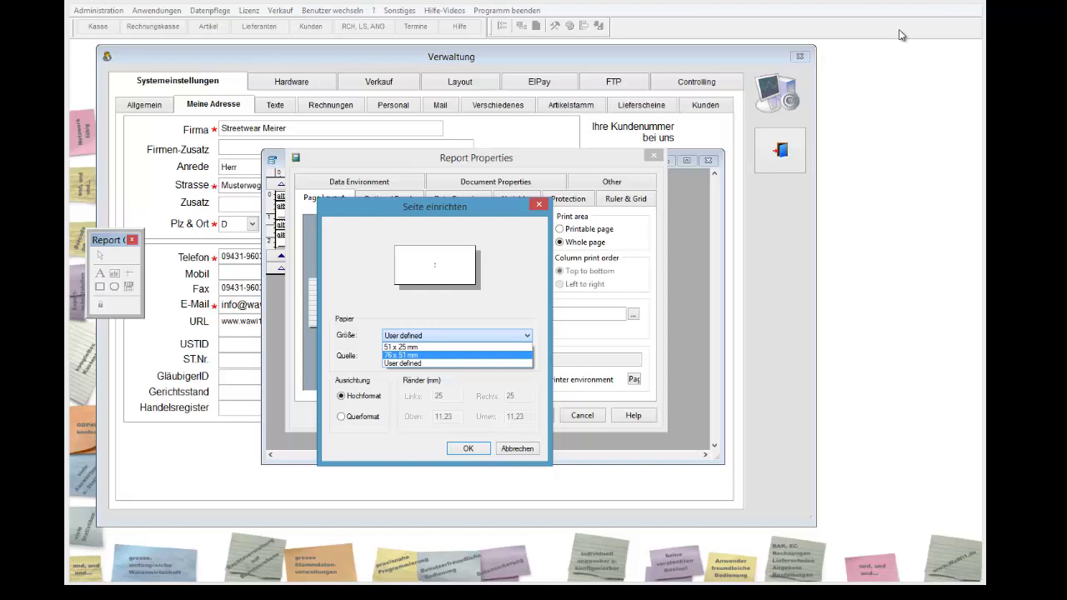
pyautogui.press('Up')
pyautogui.press('Return')
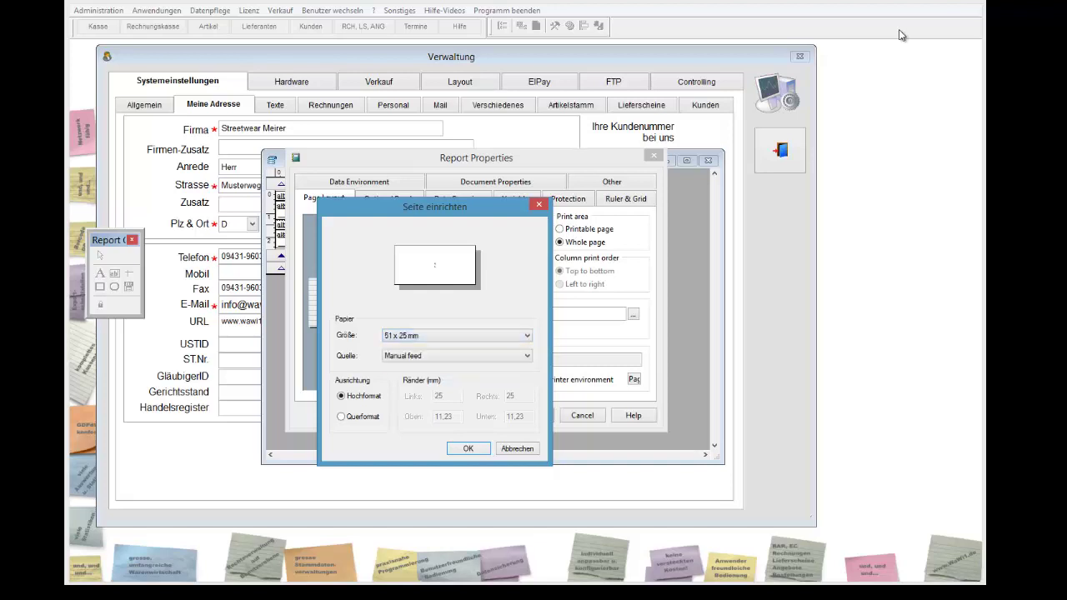
pyautogui.press('Return')
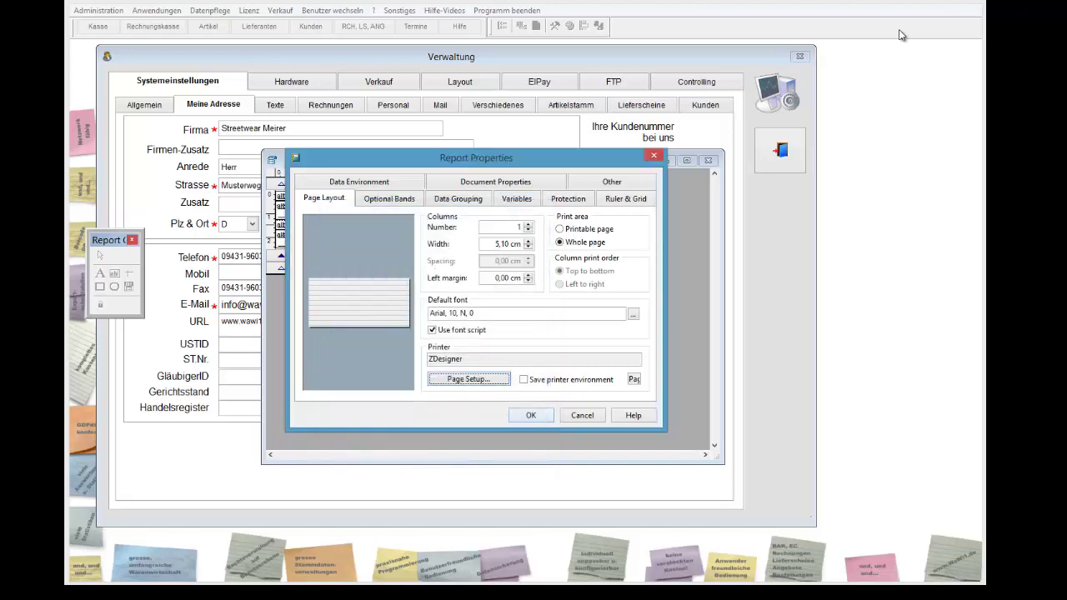
pyautogui.press('Return')
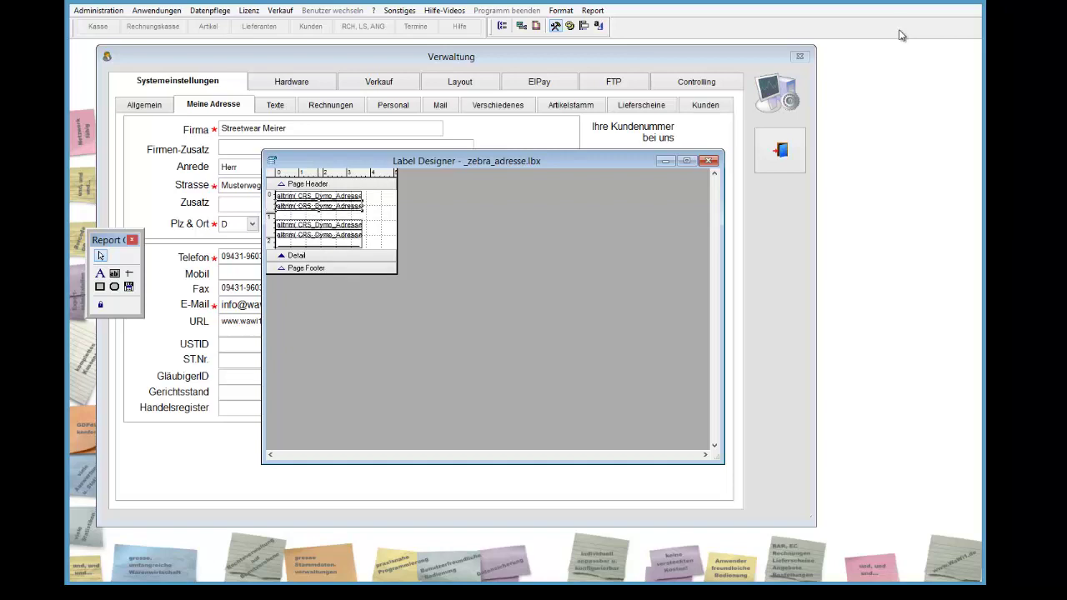
# Move the second address field slightly down in the detail band, to about 0.55 cm from the page top.
pyautogui.press('Down')
pyautogui.press('Down')
pyautogui.press('Down')
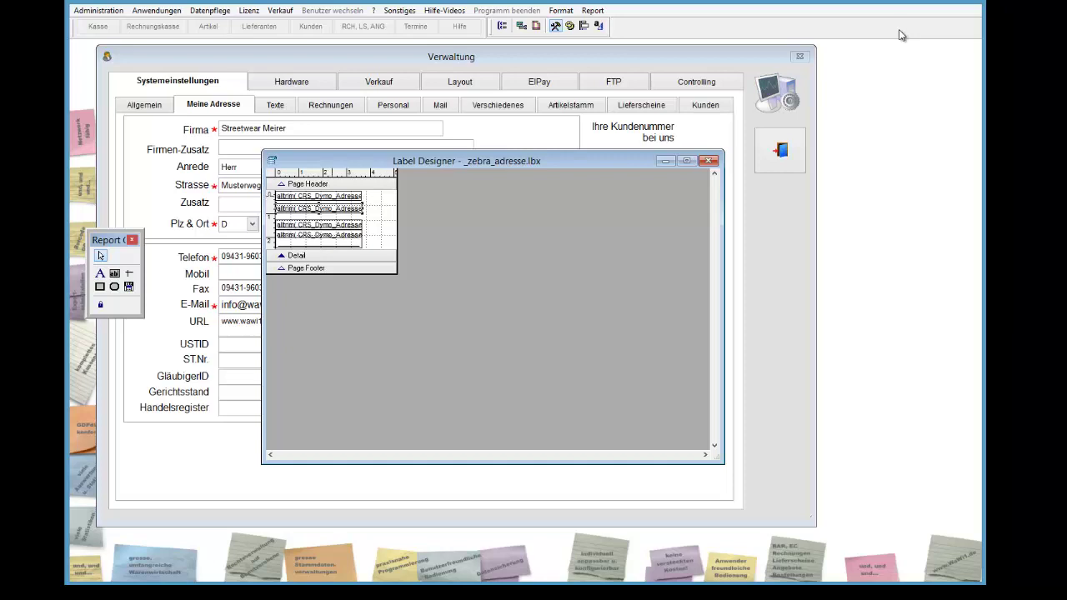
# Open the properties of the DrFirma field and copy the source name CRS_Dymo_Adressen from its expression.
pyautogui.hotkey('shift', 'Tab')
pyautogui.press('Return')
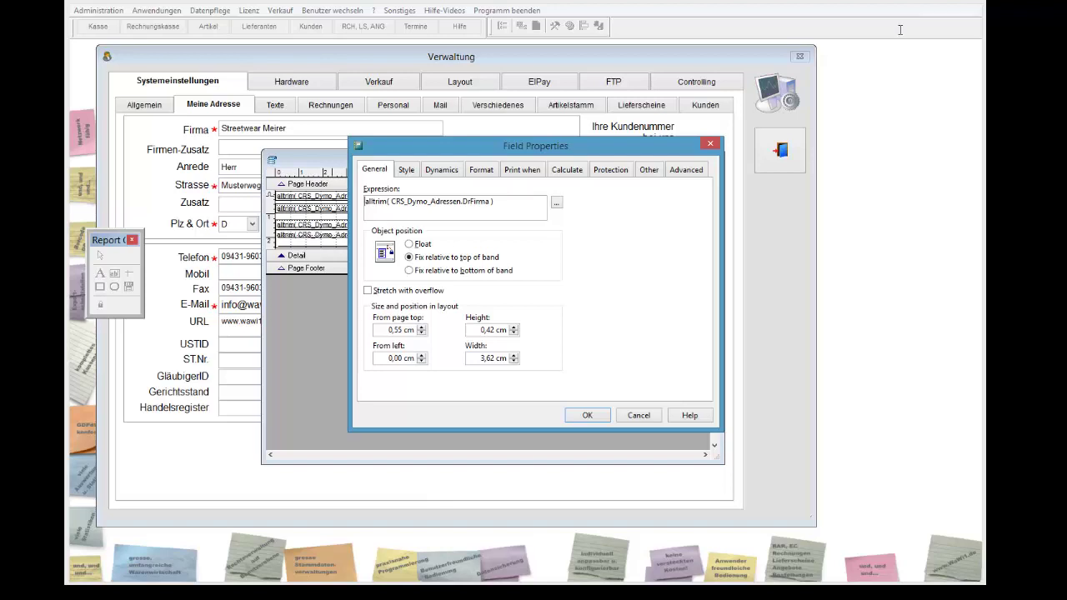
pyautogui.hotkey('shift', 'Right')
pyautogui.hotkey('shift', 'Right')
pyautogui.hotkey('shift', 'Right')
pyautogui.hotkey('shift', 'Right')
pyautogui.hotkey('shift', 'Right')
pyautogui.hotkey('shift', 'Right')
pyautogui.hotkey('shift', 'Right')
pyautogui.hotkey('shift', 'Right')
pyautogui.hotkey('shift', 'Right')
pyautogui.hotkey('shift', 'Right')
pyautogui.hotkey('shift', 'Right')
pyautogui.hotkey('shift', 'Right')
pyautogui.hotkey('shift', 'Right')
pyautogui.hotkey('shift', 'Right')
pyautogui.hotkey('shift', 'Right')
pyautogui.hotkey('shift', 'Right')
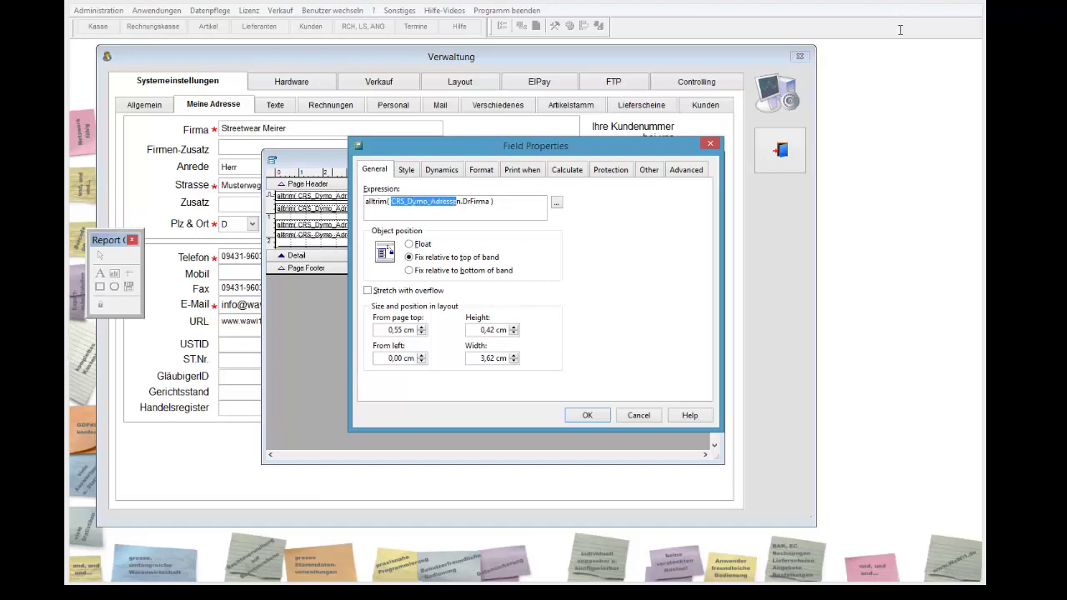
pyautogui.press('End')
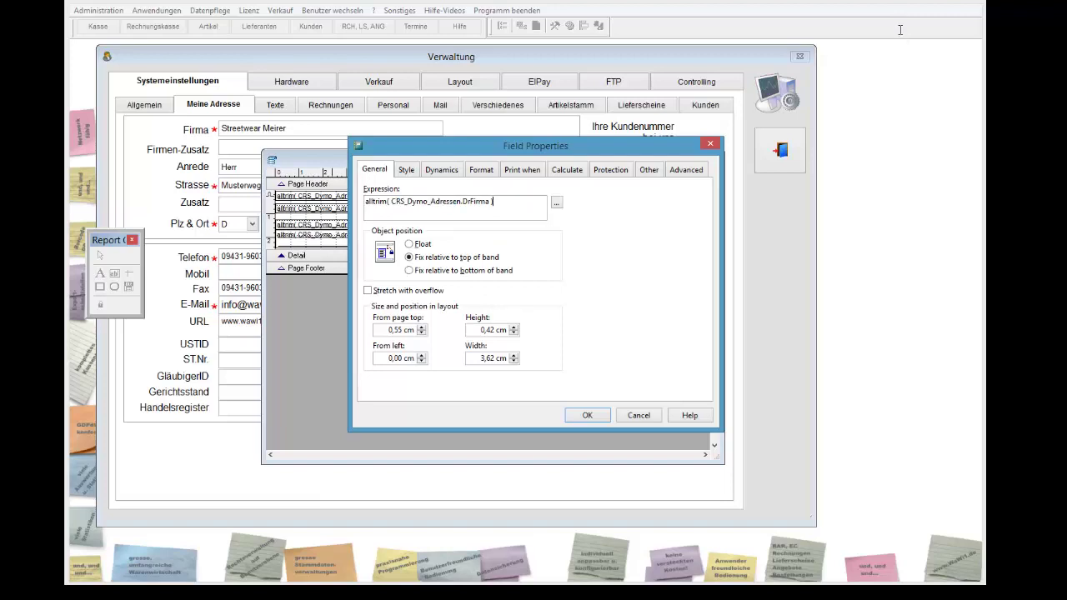
pyautogui.hotkey('ctrl', 'shift', 'Right')
pyautogui.hotkey('ctrl', 'c')
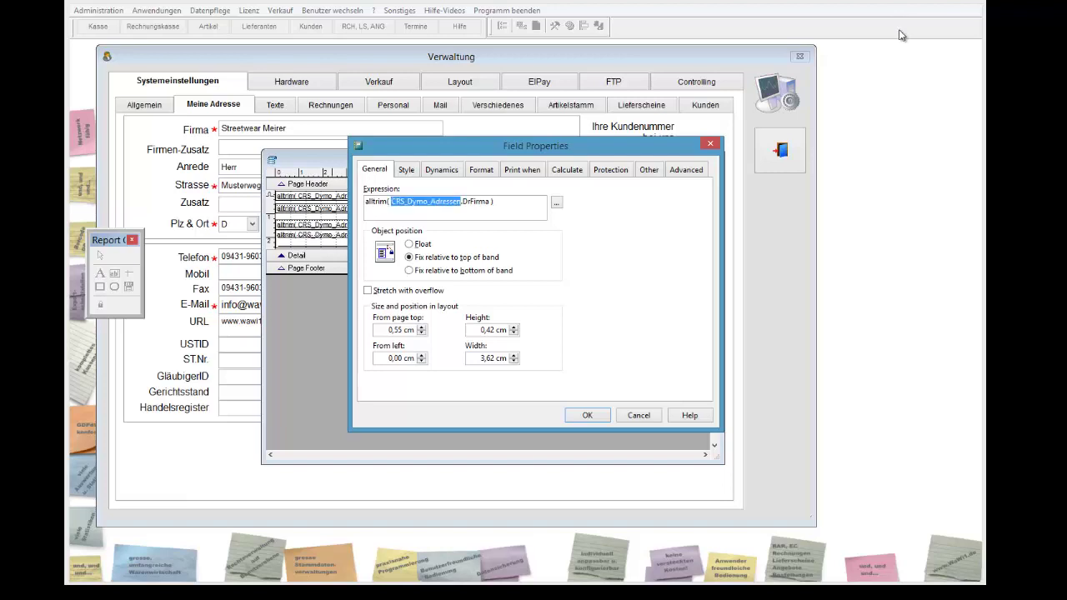
# Switch to the Word document and paste CRS_Dymo_Adressen above the drFirma field list, separated by a blank line.
pyautogui.moveTo(983, 50); pyautogui.dragTo(486, 139)
pyautogui.click(397, 260)
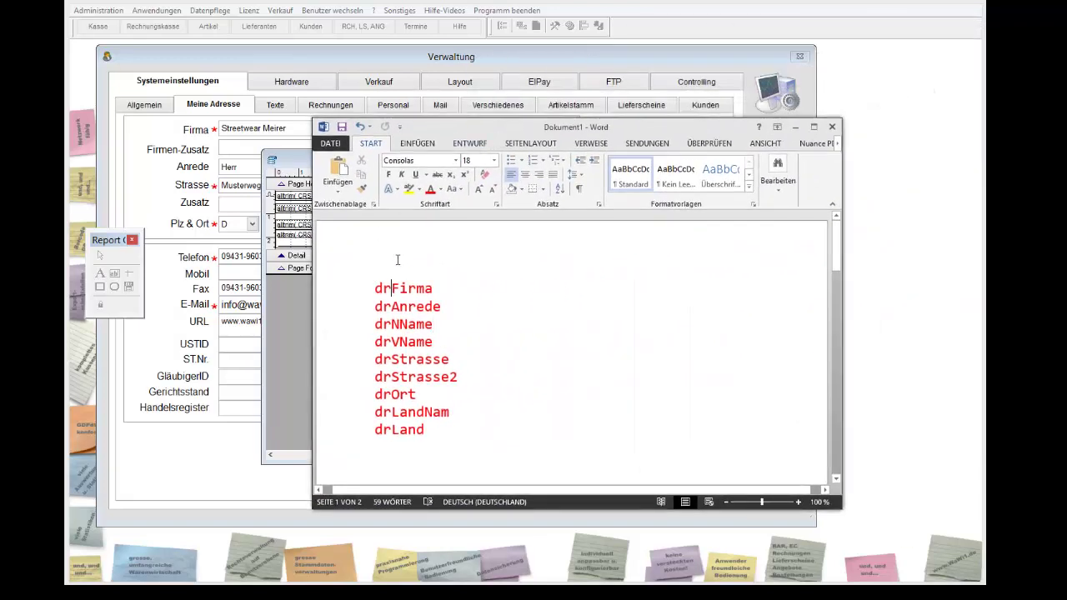
pyautogui.press('Return')
pyautogui.press('Up')
pyautogui.hotkey('ctrl', 'v')
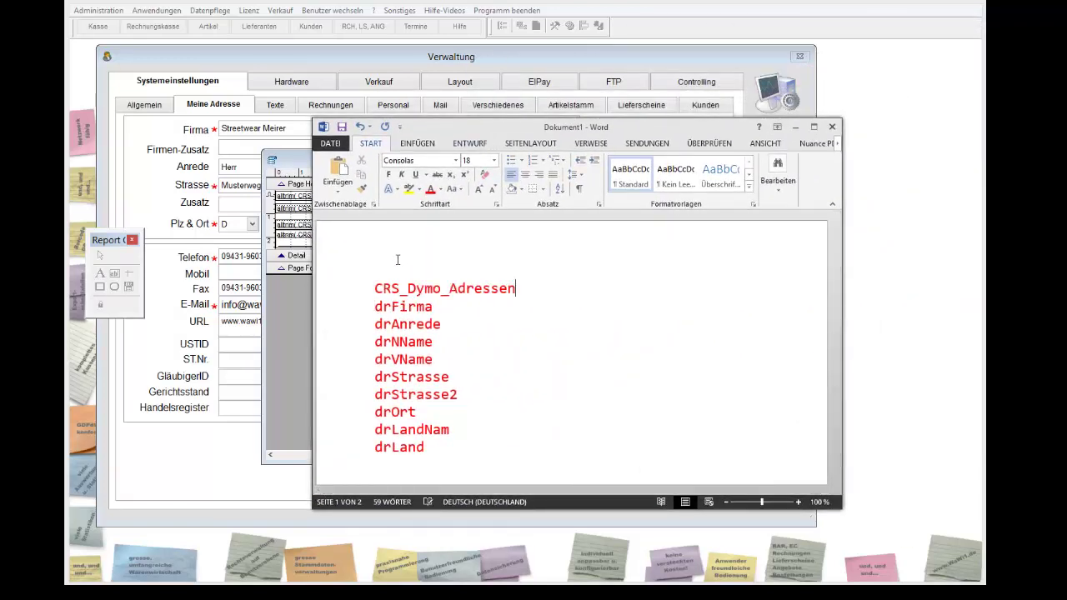
pyautogui.press('Return')
pyautogui.click(548, 289)
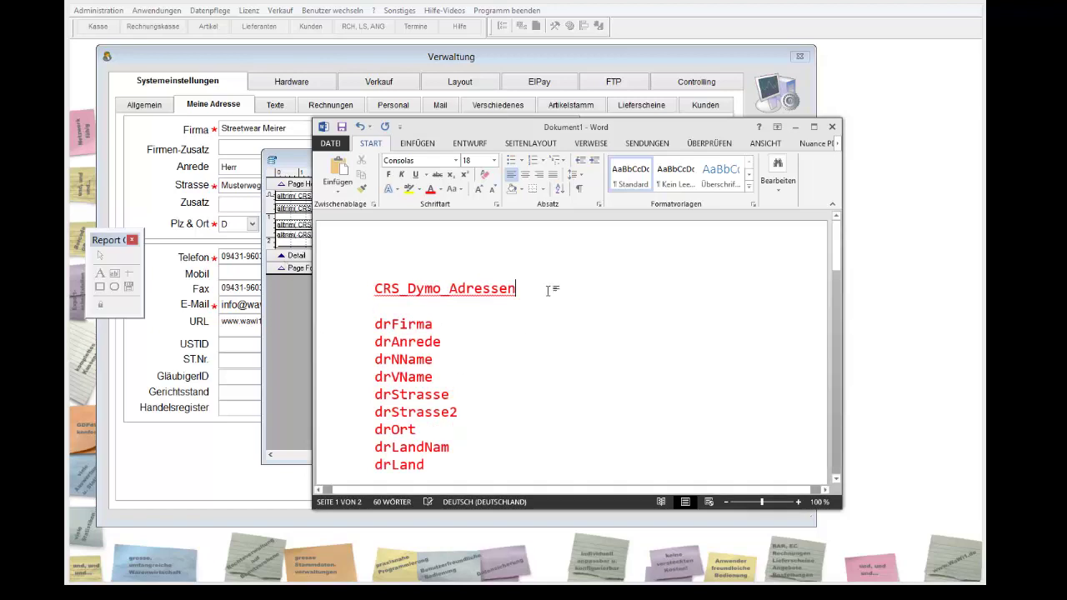
# Complete the CRS_Dymo_Adressen heading line in the Word document with the explanation "= Datei".
pyautogui.write('= ')
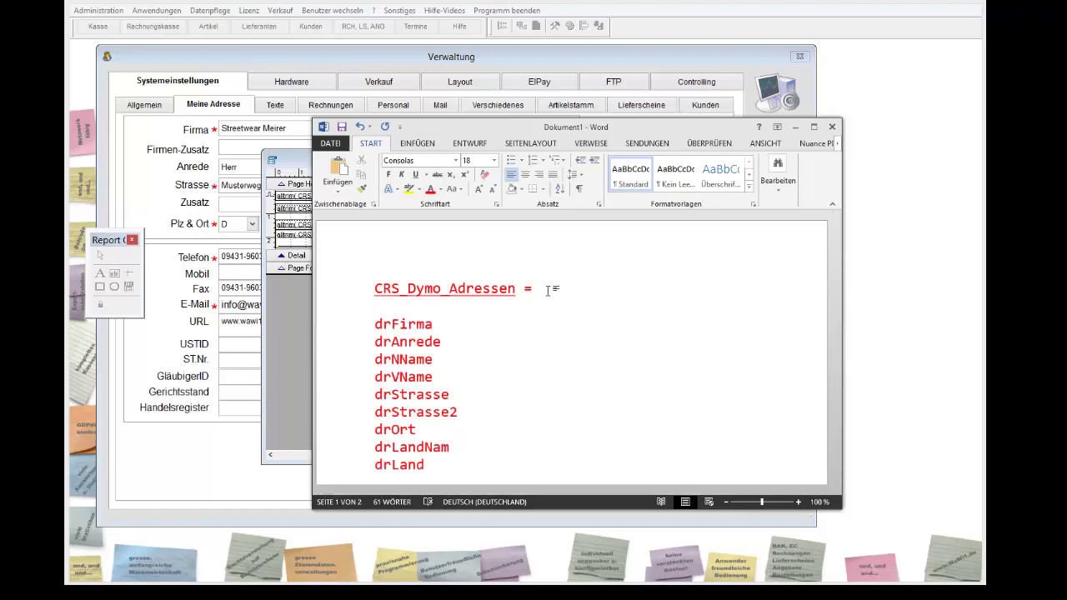
pyautogui.write('Dateie')
pyautogui.press('BackSpace')
pyautogui.press('BackSpace')
pyautogui.write('i')
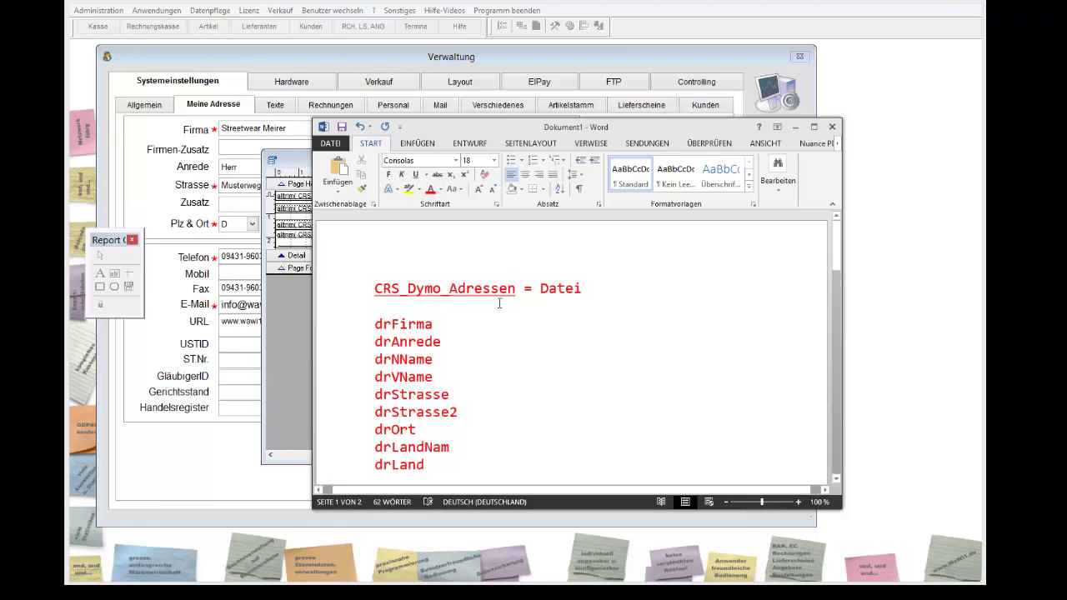
# Review the source name and the listed field names from drFirma to drLand, then make the Word window taller and move it aside.
pyautogui.moveTo(517, 288)
pyautogui.mouseDown()
pyautogui.moveTo(373, 289)
pyautogui.moveTo(525, 289)
pyautogui.mouseUp()
pyautogui.click(512, 348)
pyautogui.doubleClick(556, 288)
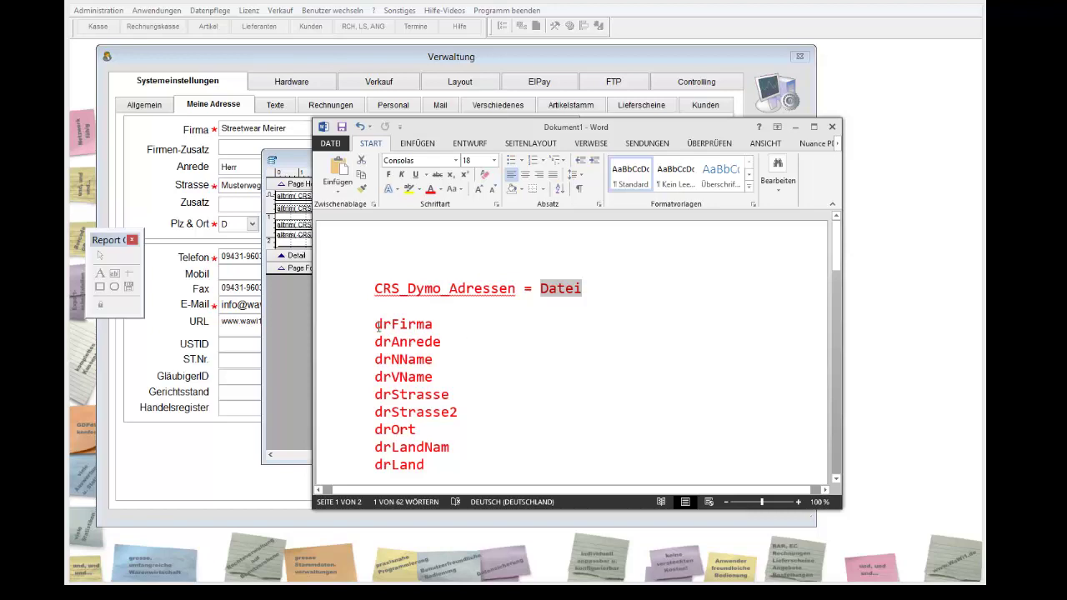
pyautogui.moveTo(376, 325); pyautogui.dragTo(432, 325)
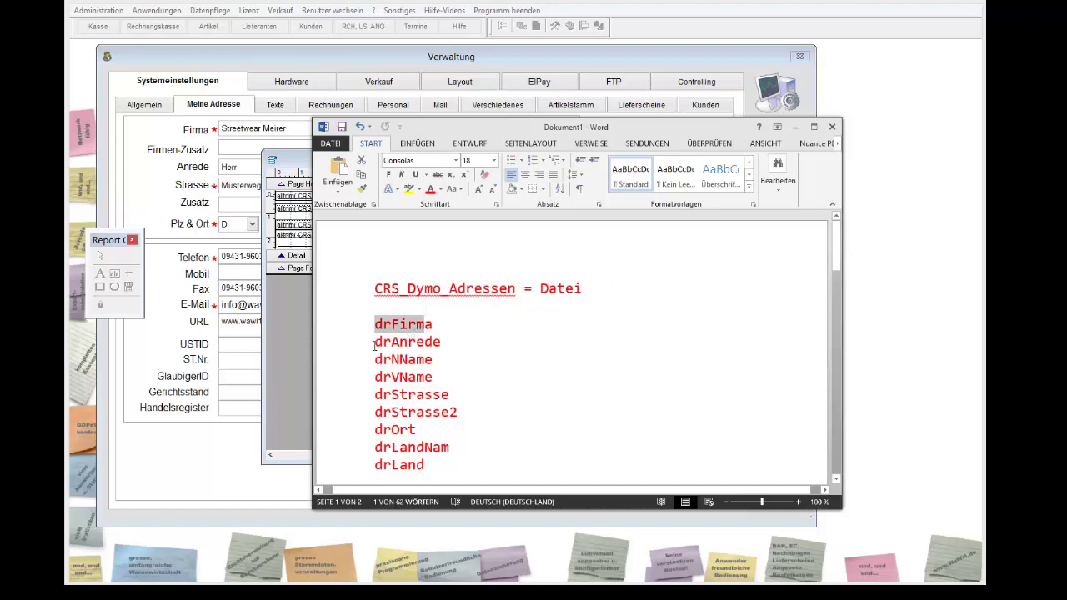
pyautogui.moveTo(375, 342); pyautogui.dragTo(442, 344)
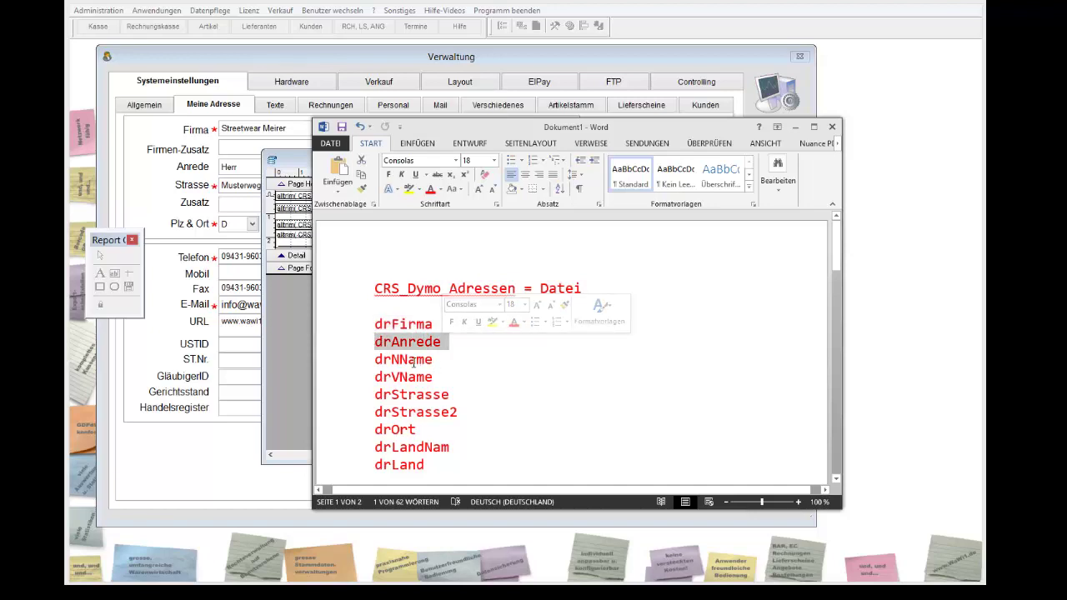
pyautogui.click(390, 376)
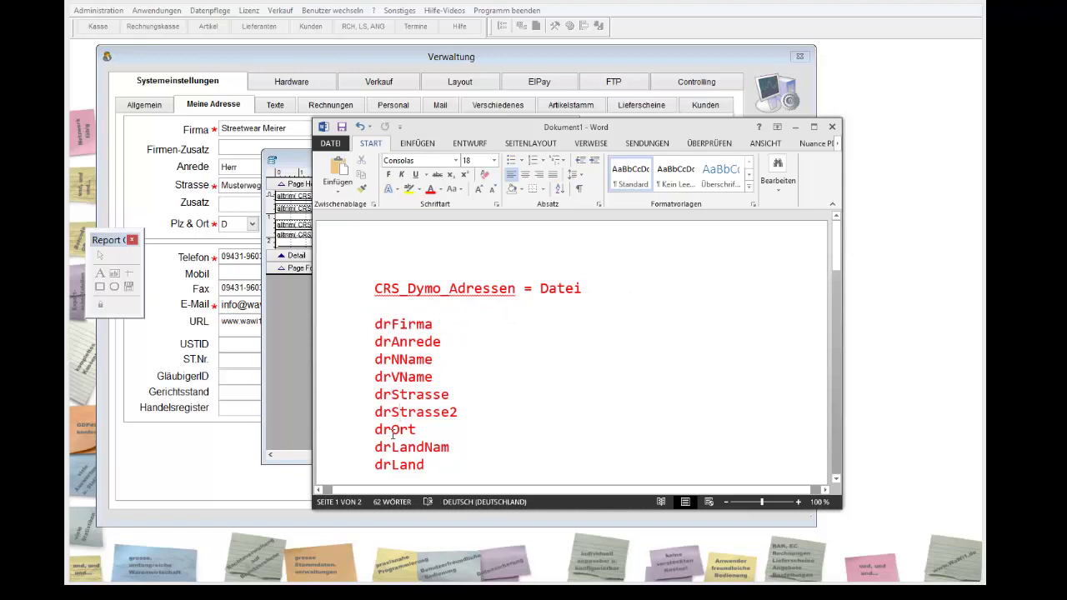
pyautogui.moveTo(375, 431); pyautogui.dragTo(417, 431)
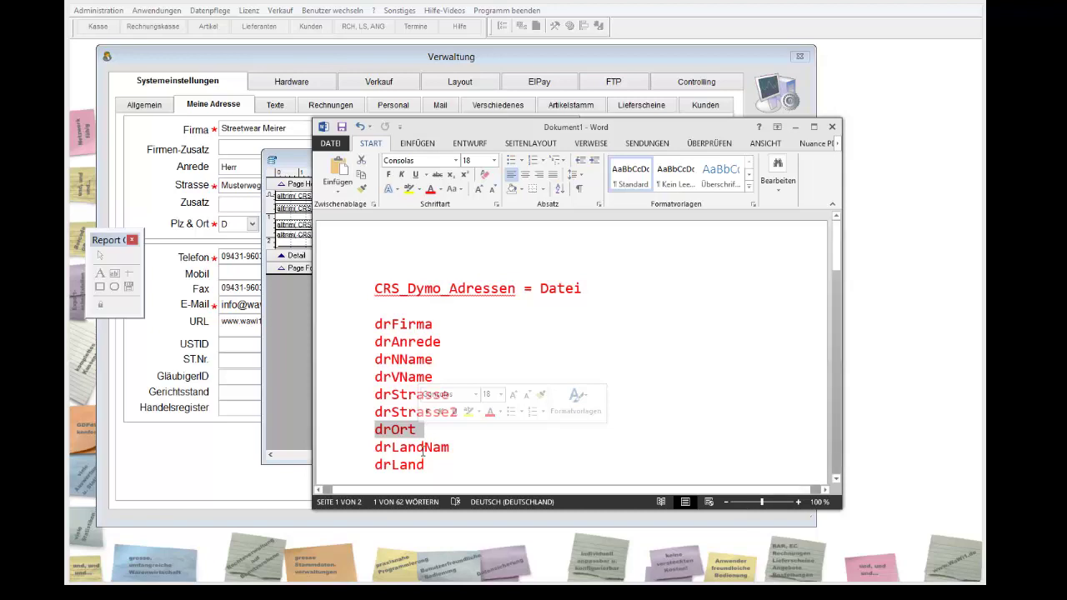
pyautogui.doubleClick(422, 447)
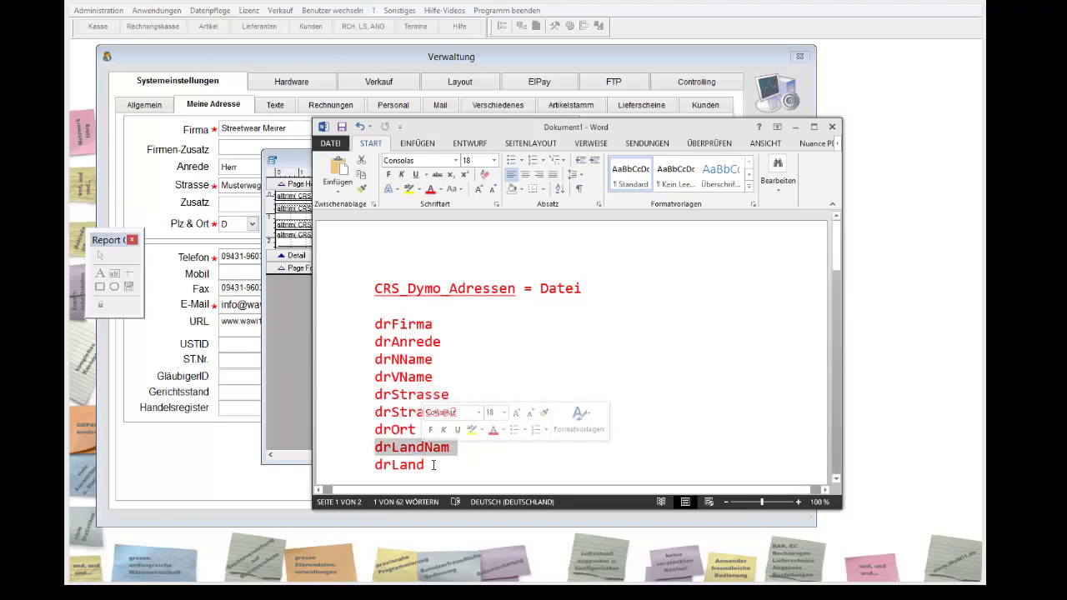
pyautogui.moveTo(434, 465); pyautogui.dragTo(374, 464)
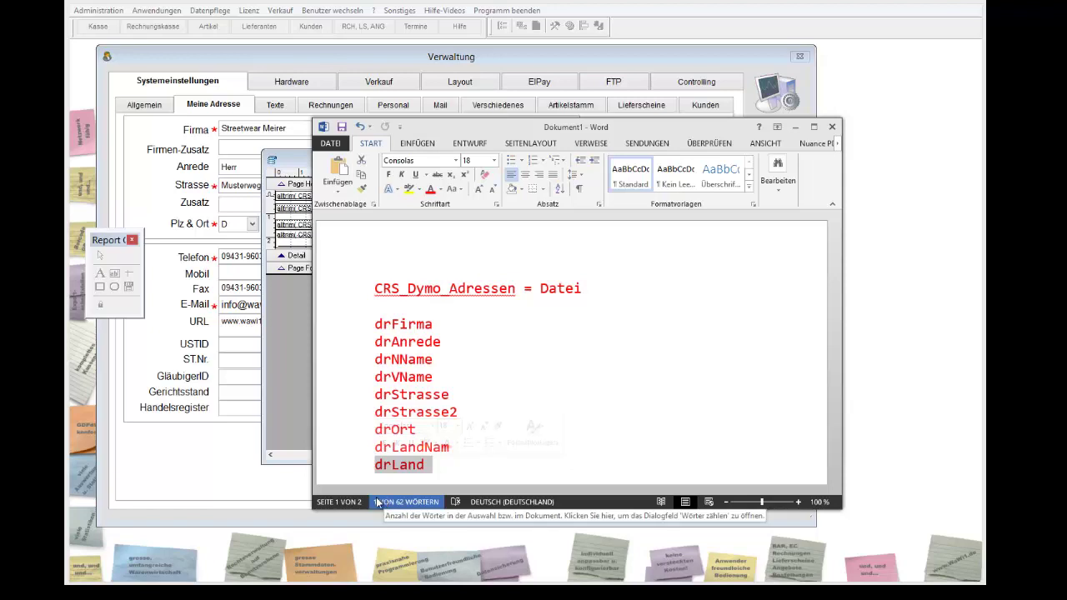
pyautogui.click(455, 463)
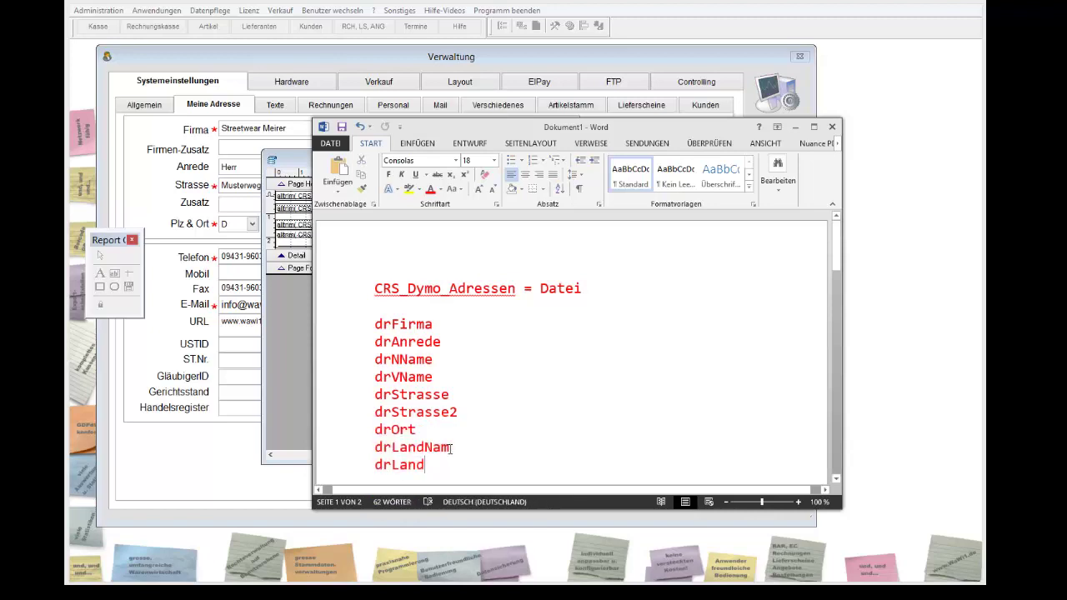
pyautogui.moveTo(450, 447); pyautogui.dragTo(379, 451)
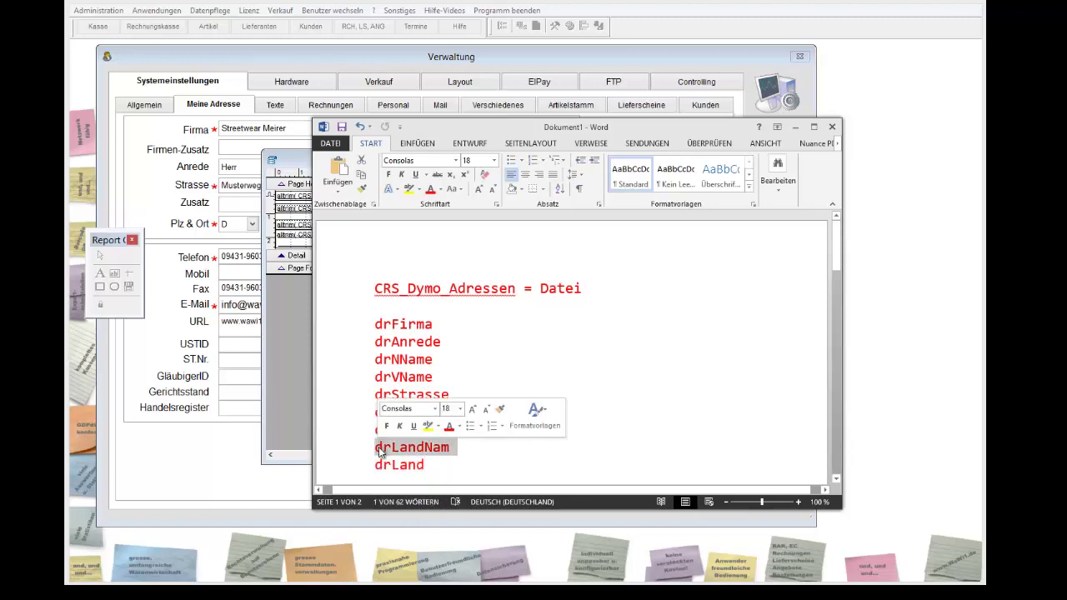
pyautogui.click(470, 468)
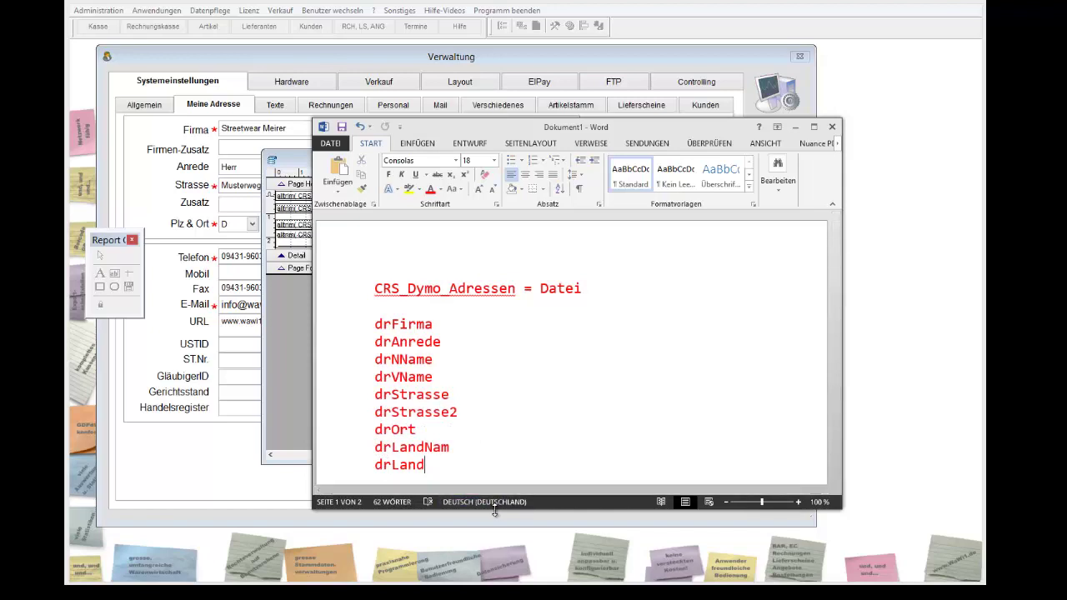
pyautogui.moveTo(495, 510); pyautogui.dragTo(496, 529)
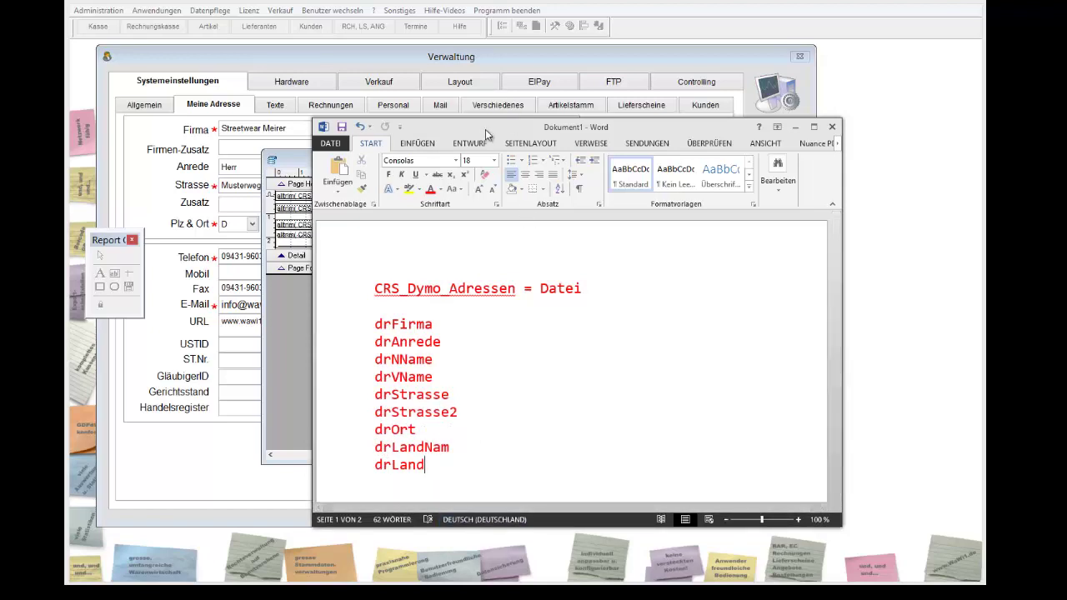
pyautogui.moveTo(483, 135); pyautogui.dragTo(578, 139)
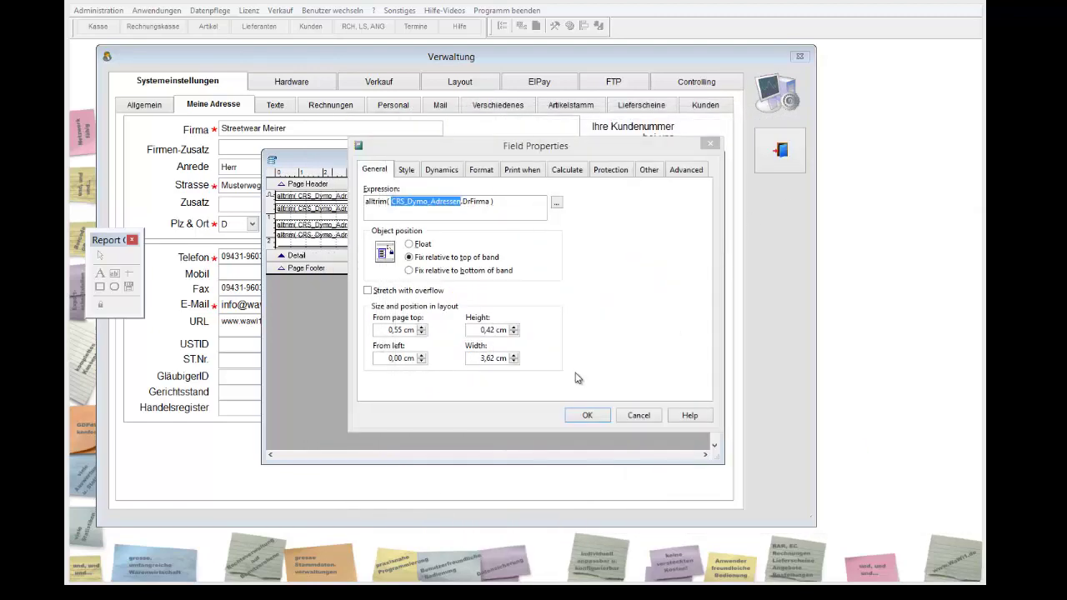
# Examine the alltrim function and the CRS_Dymo_Adressen source name in the DrFirma field's expression, then accept the field properties.
pyautogui.click(405, 211)
pyautogui.doubleClick(405, 211)
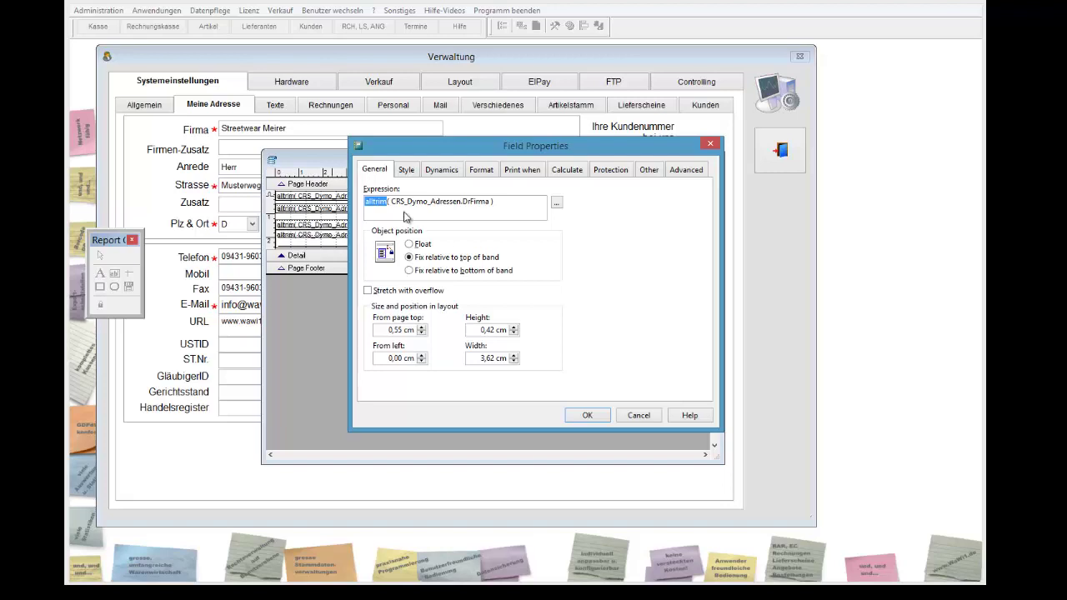
pyautogui.click(405, 211)
pyautogui.doubleClick(405, 212)
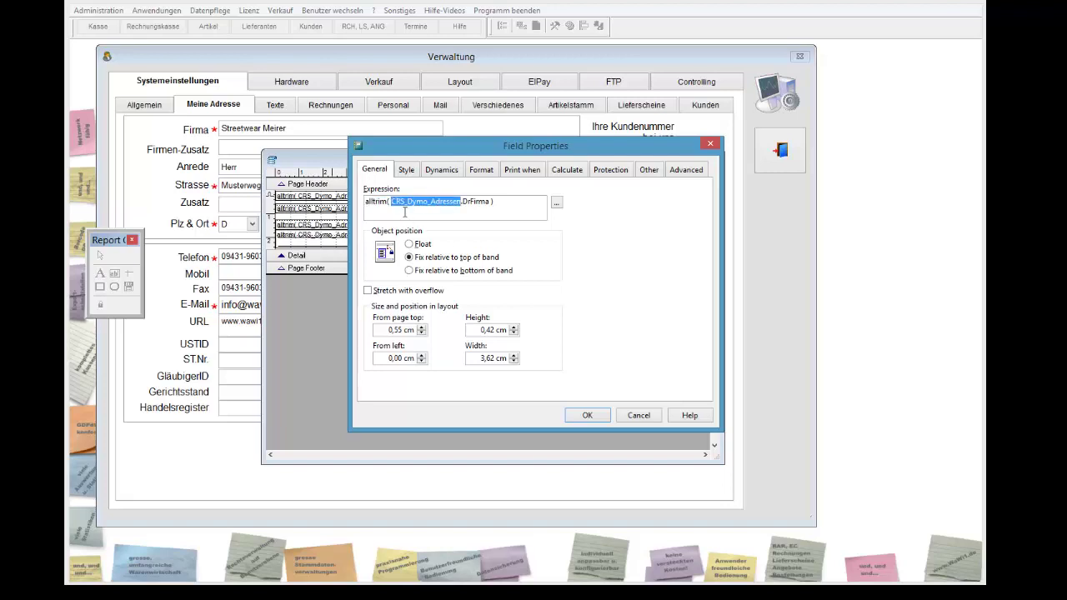
pyautogui.press('End')
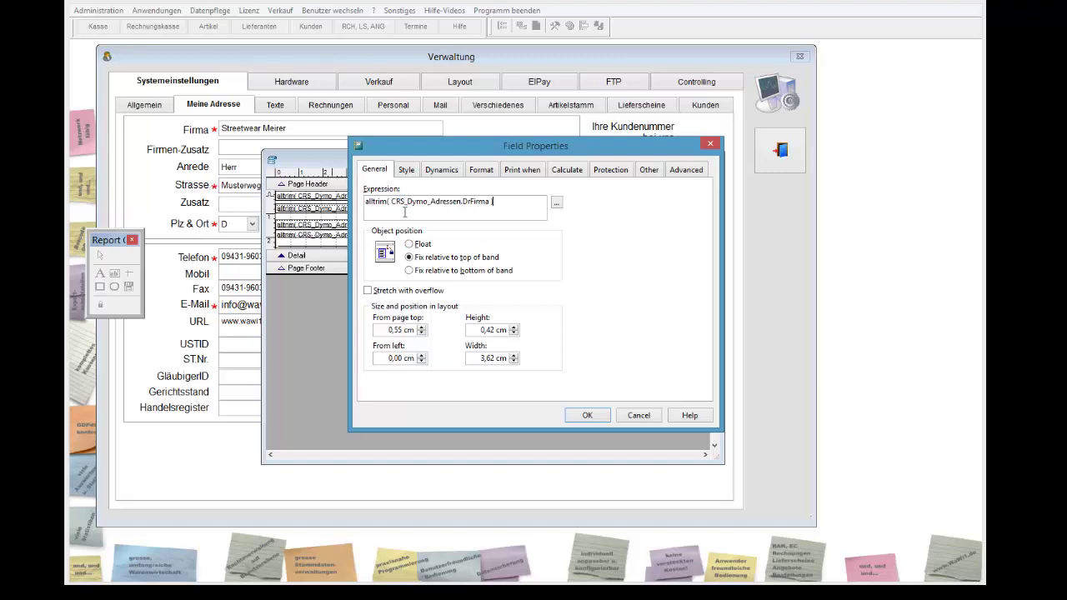
pyautogui.hotkey('shift', 'End')
pyautogui.doubleClick(376, 201)
pyautogui.click(405, 211)
pyautogui.hotkey('shift', 'Right')
pyautogui.press('Return')
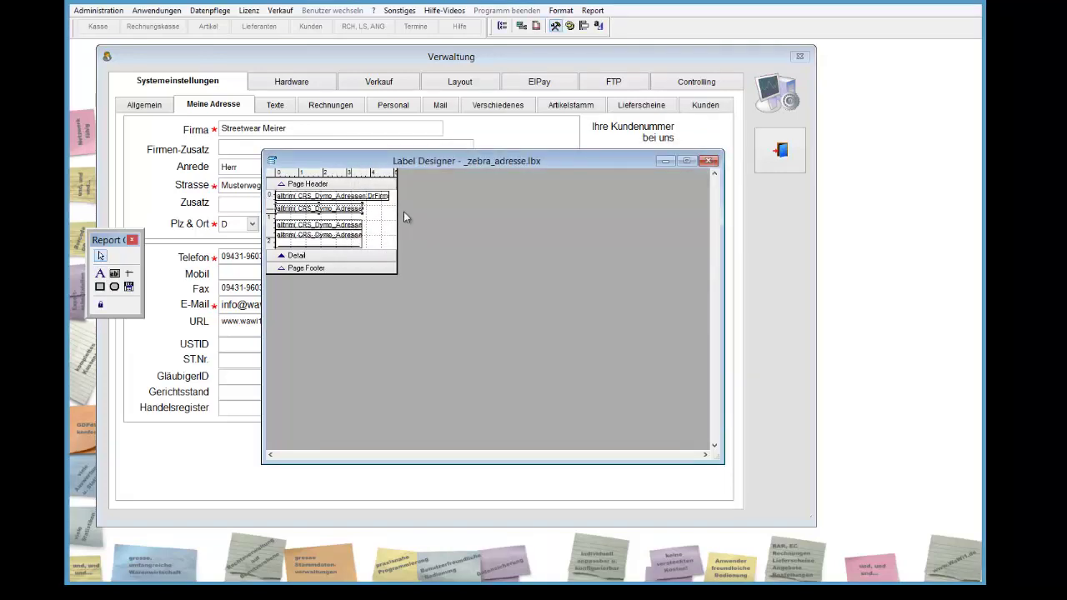
pyautogui.hotkey('ctrl', 'shift', 'Right')
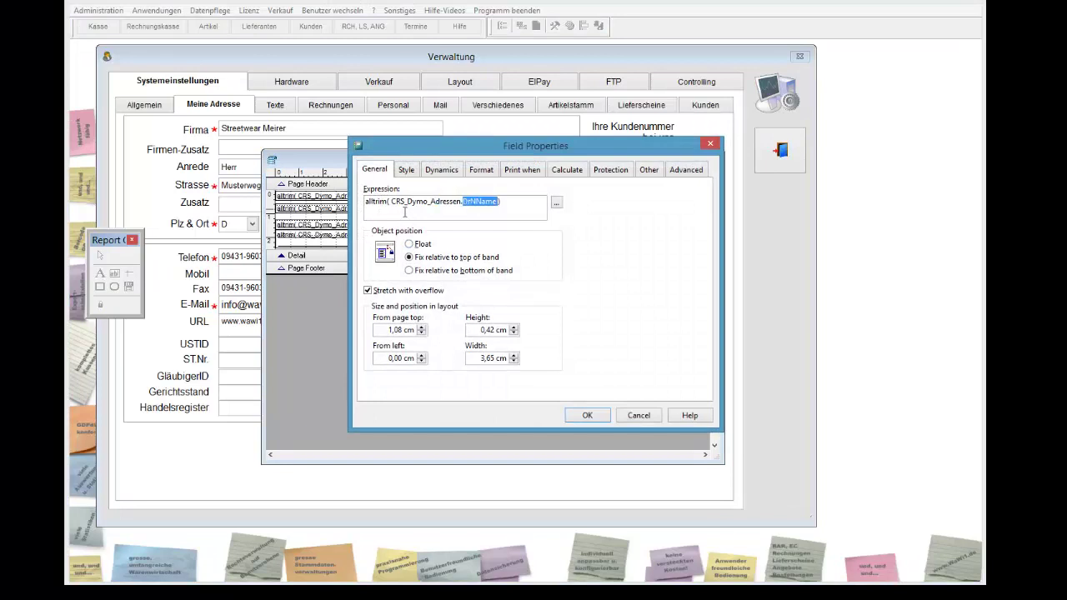
pyautogui.doubleClick(405, 212)
pyautogui.click(405, 213)
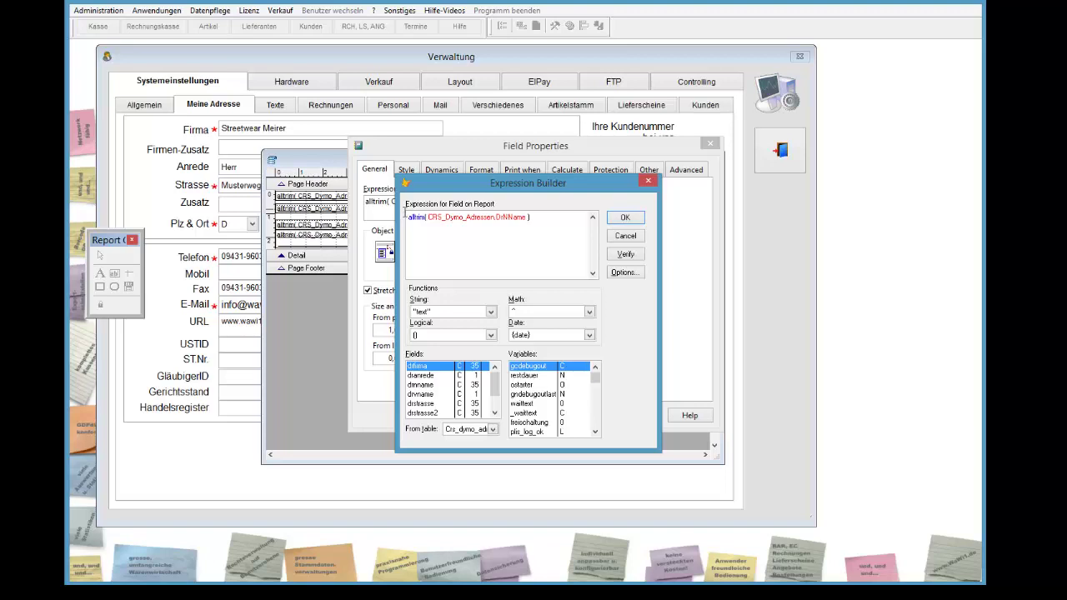
pyautogui.tripleClick(405, 212)
pyautogui.click(405, 213)
pyautogui.press('Return')
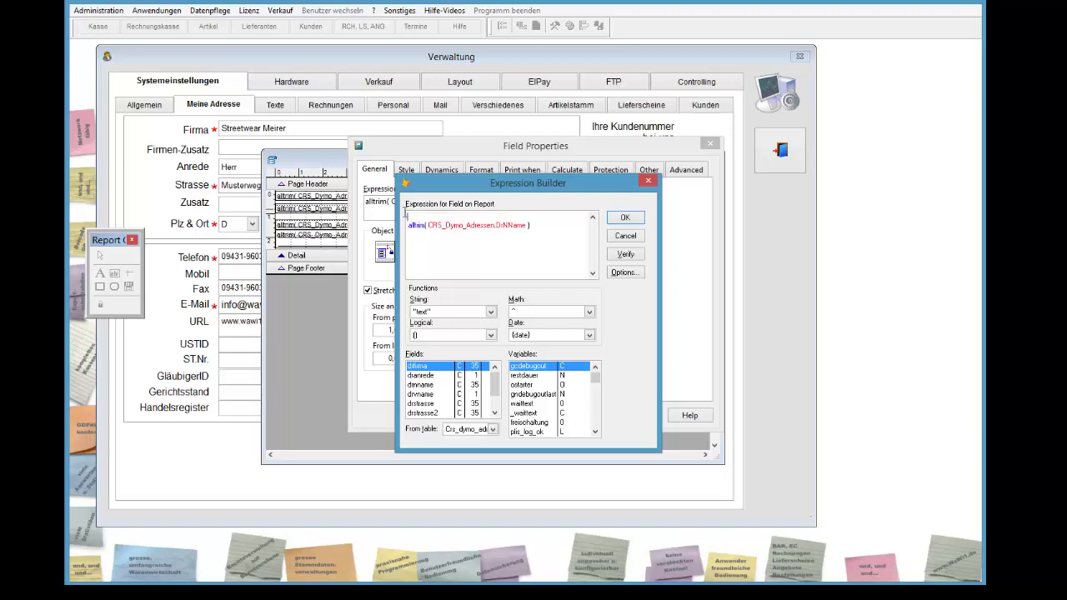
pyautogui.write('alltrim(')
pyautogui.hotkey('ctrl', 'shift', 'Right')
pyautogui.press('Delete')
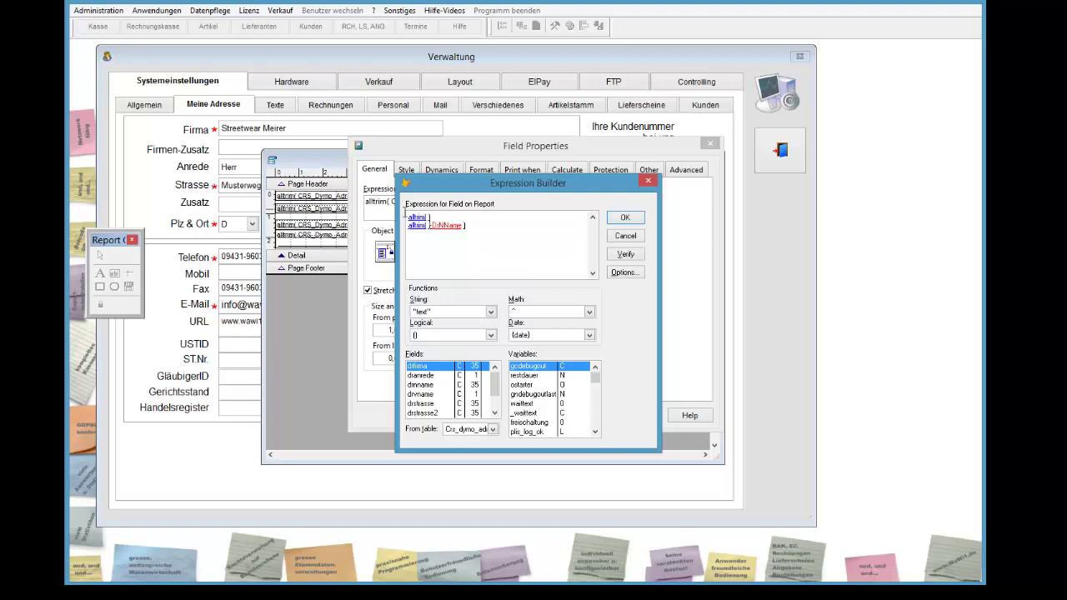
pyautogui.write('( crs')
pyautogui.press('Escape')
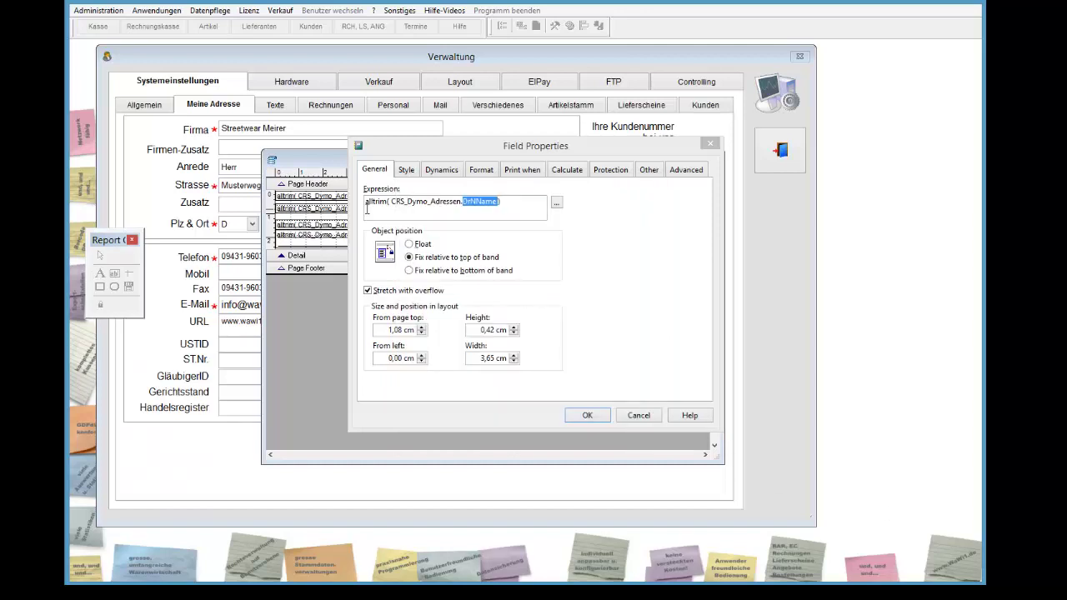
pyautogui.press('Escape')
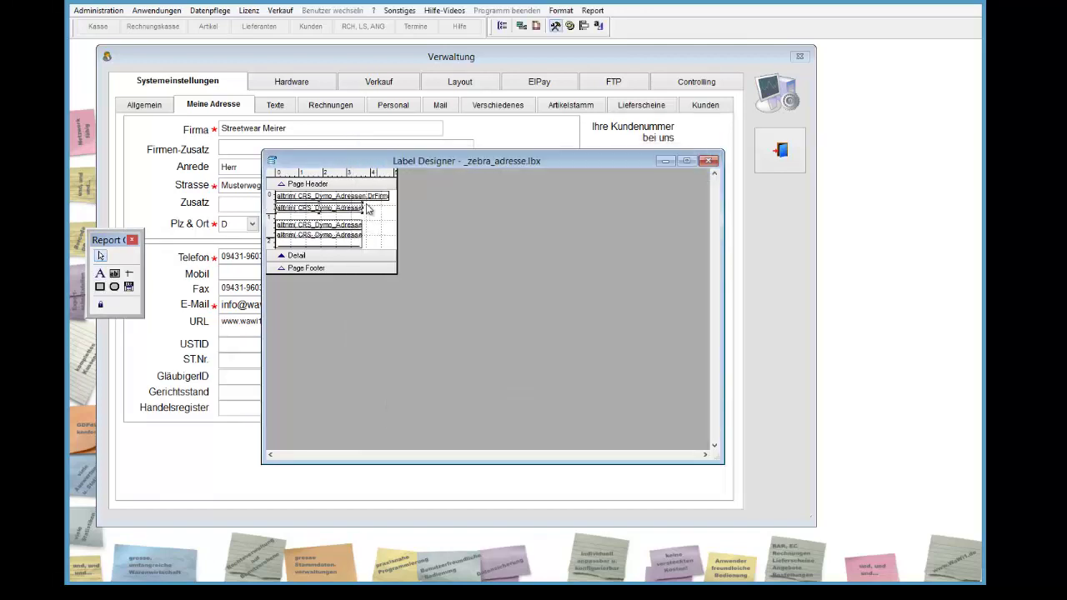
# Open the properties of the DrNName field and insert "alltrim() + " in front of its existing expression.
pyautogui.doubleClick(367, 209)
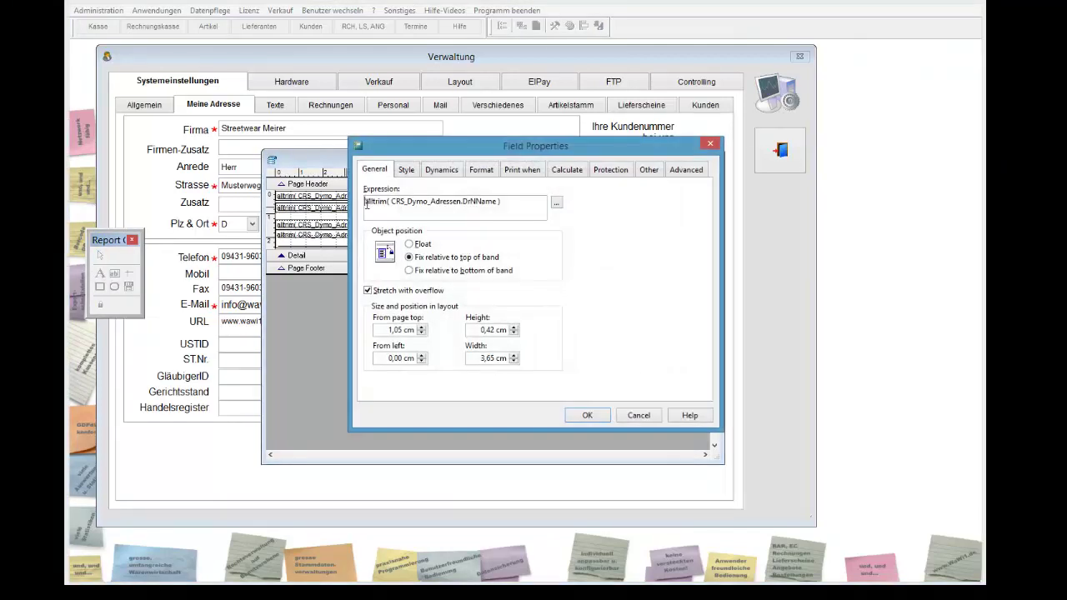
pyautogui.click(366, 204)
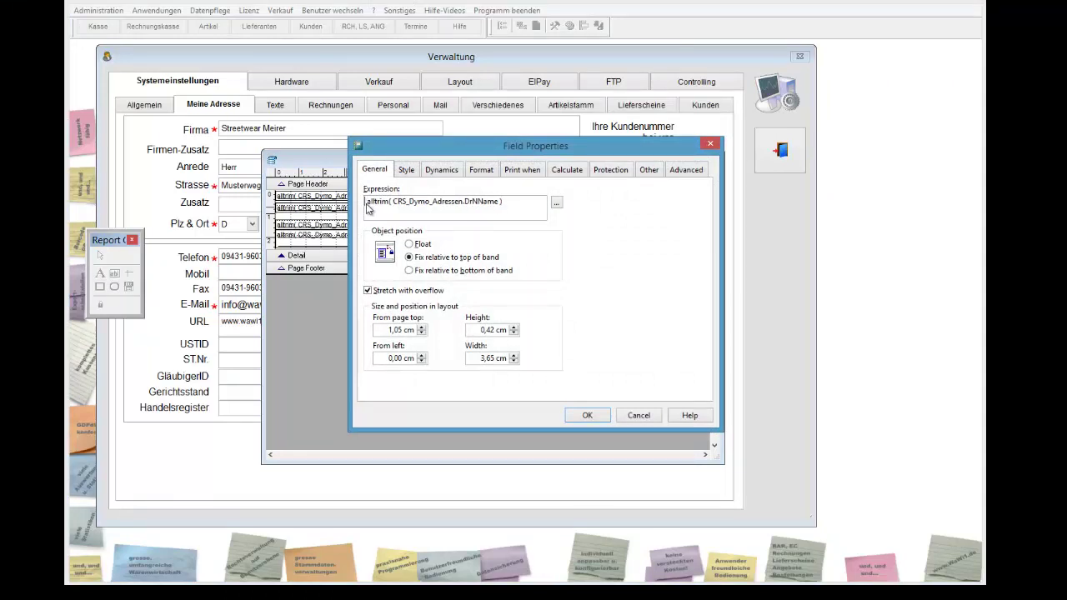
pyautogui.write('alltrim(')
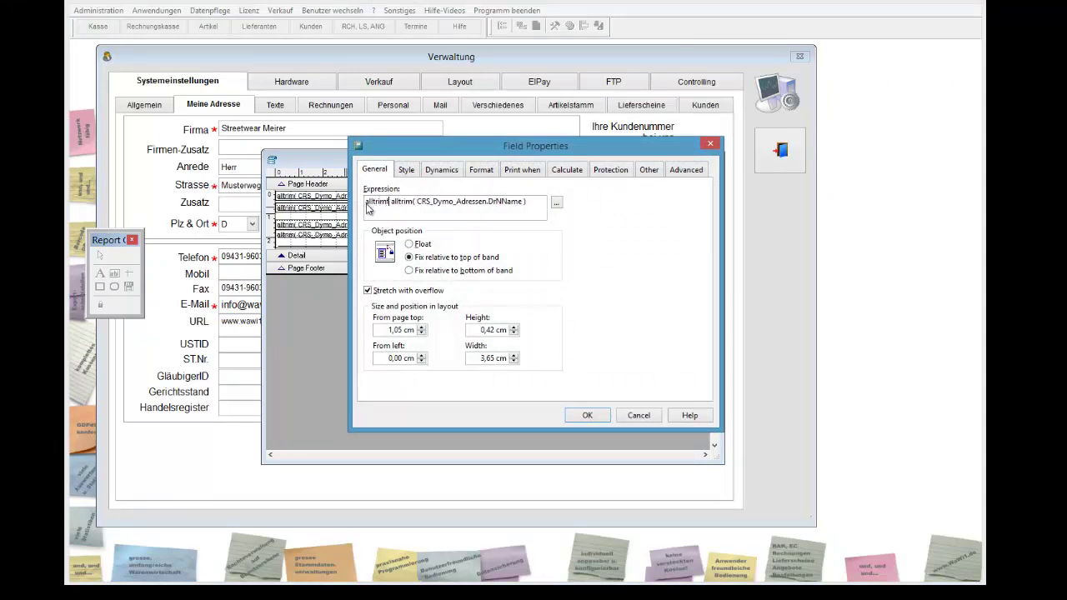
pyautogui.write(')')
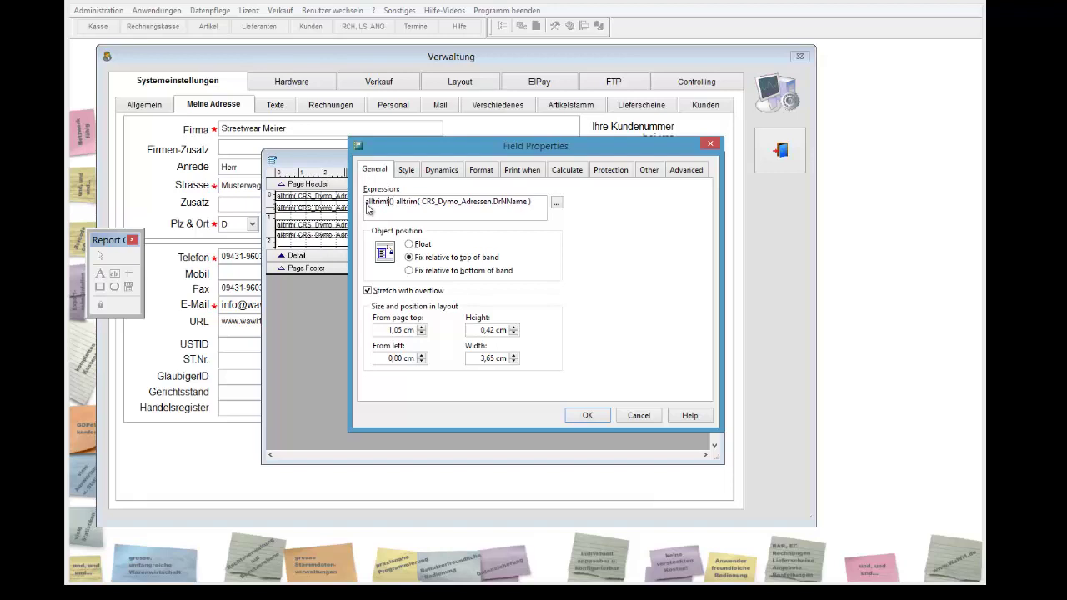
pyautogui.press('Delete')
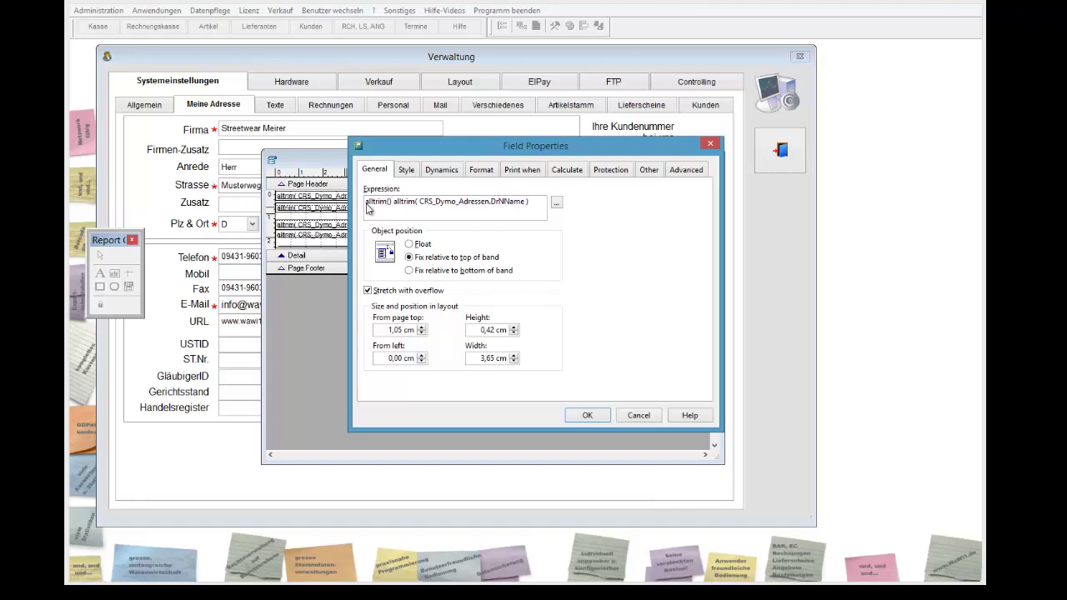
pyautogui.write('+')
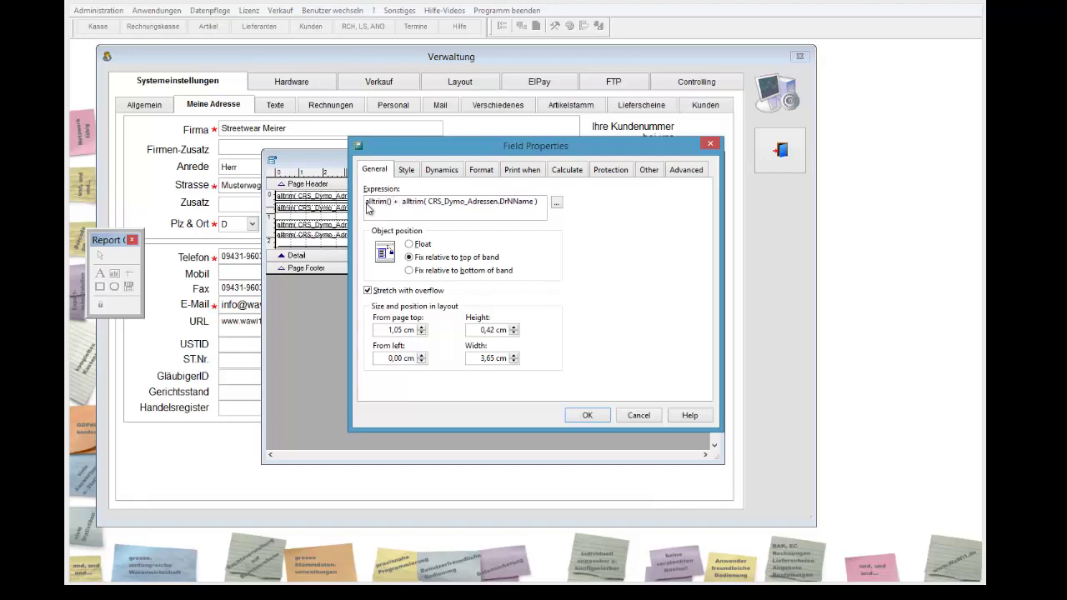
# Fill the empty alltrim() at the start of the expression with the source name "CRS_Dymo_Adressen.".
pyautogui.write(' alltrim(')
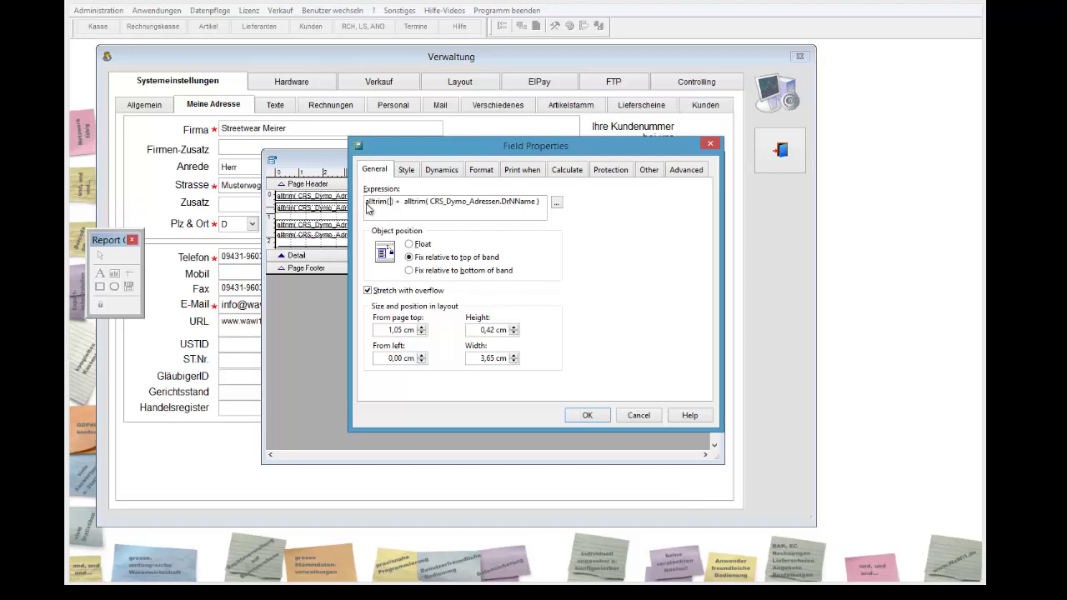
pyautogui.write(' CRS_')
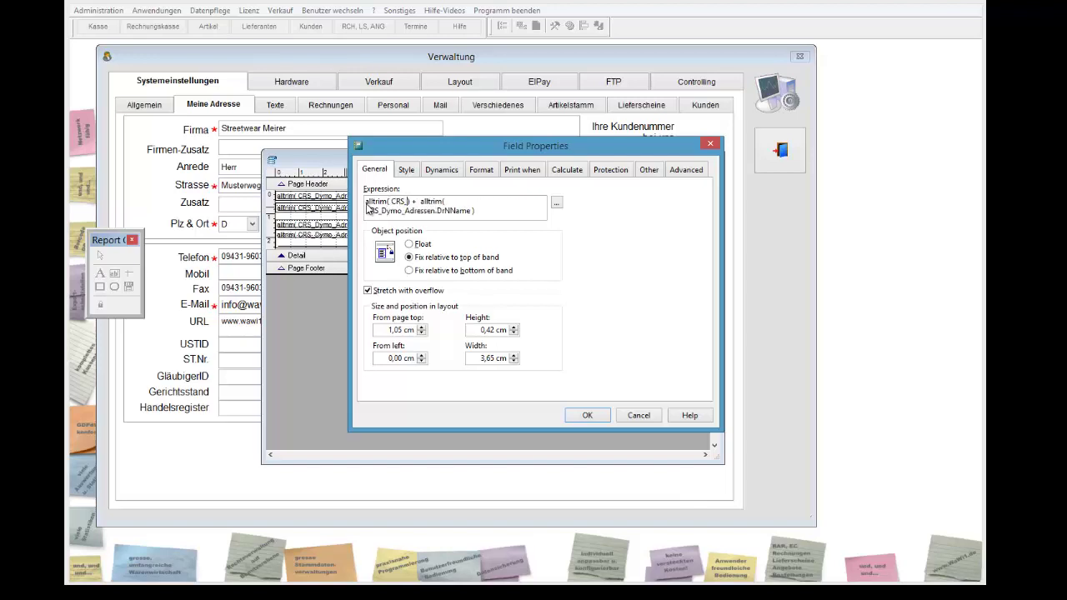
pyautogui.write('Dymo_Adressen.')
# Look up the first-name field in the Word list, then extend the expression with "VName) + " " +" ahead of the DrNName part.
pyautogui.hotkey('alt', 'Tab')
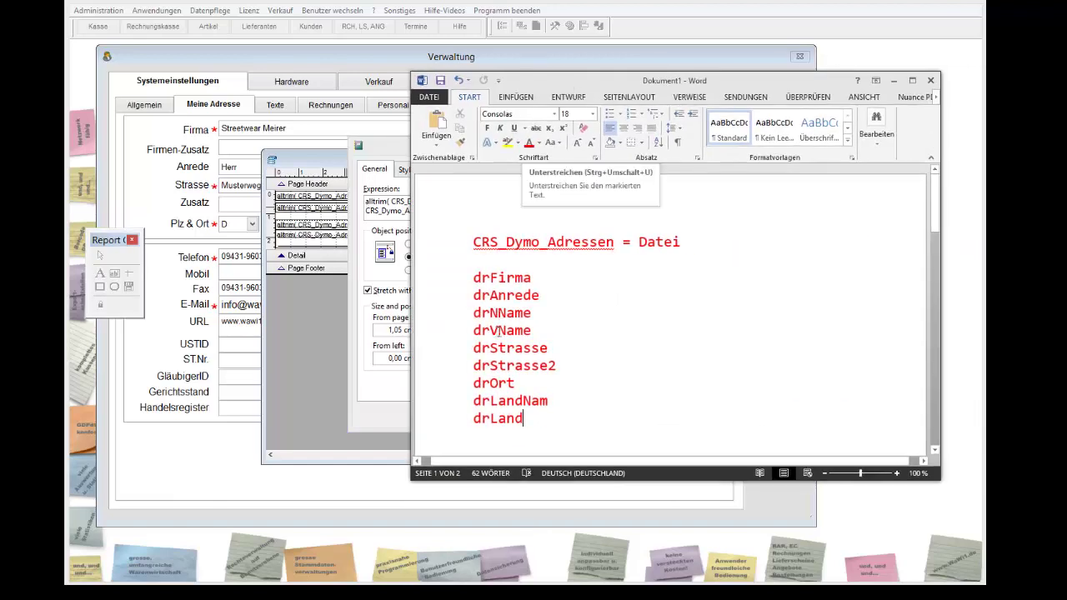
pyautogui.moveTo(490, 331); pyautogui.dragTo(533, 331)
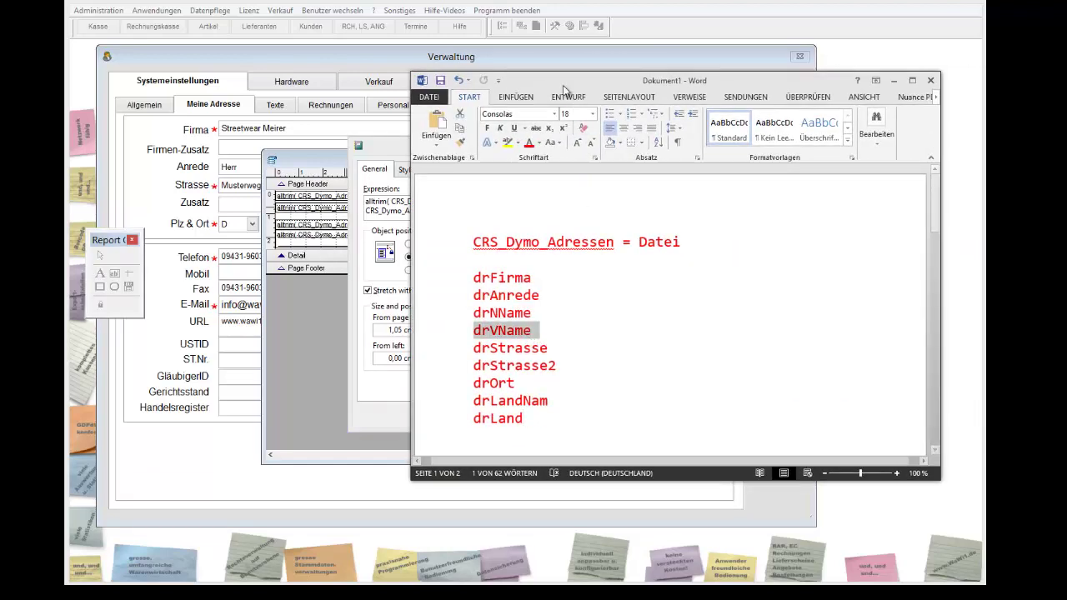
pyautogui.hotkey('alt', 'Tab')
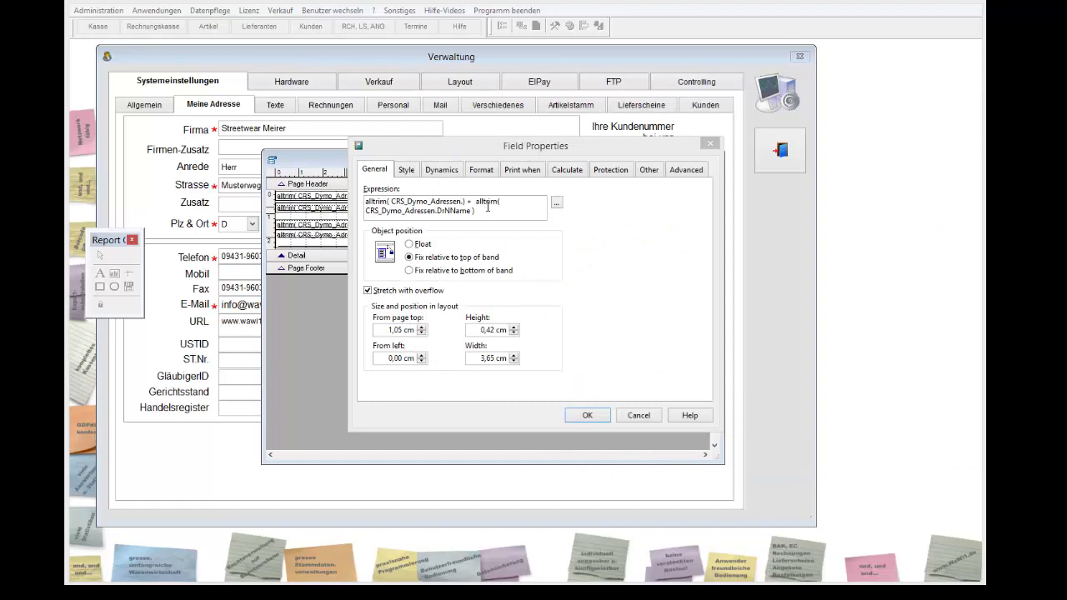
pyautogui.click(488, 210)
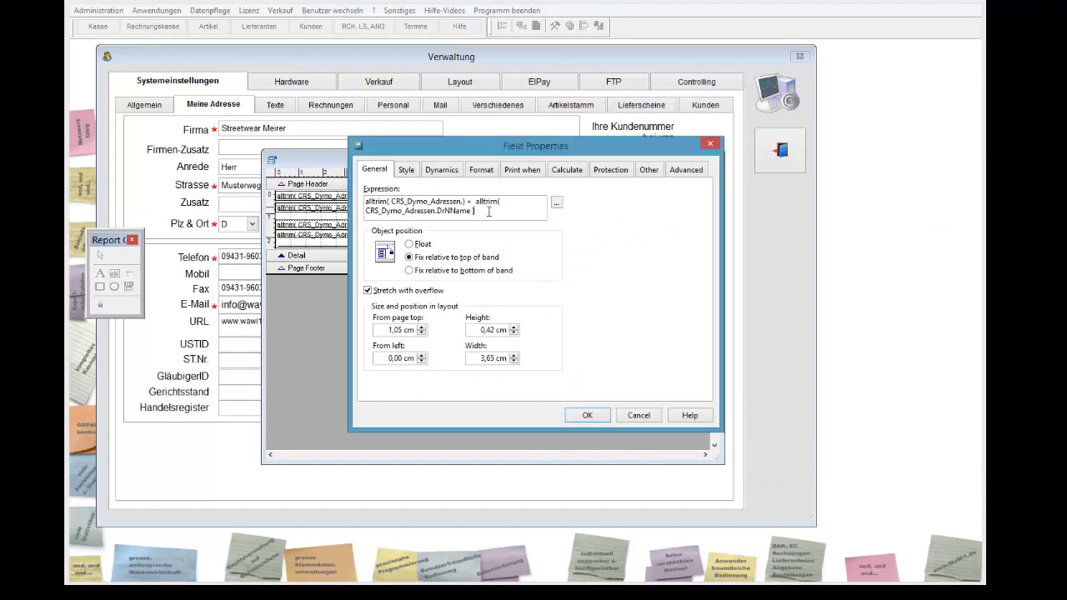
pyautogui.write('.VName) + " " +')
# Review the combined first-name and last-name expression in the Expression Builder, then accept it and the field properties.
pyautogui.press('Tab')
pyautogui.press('Return')
pyautogui.click(488, 212)
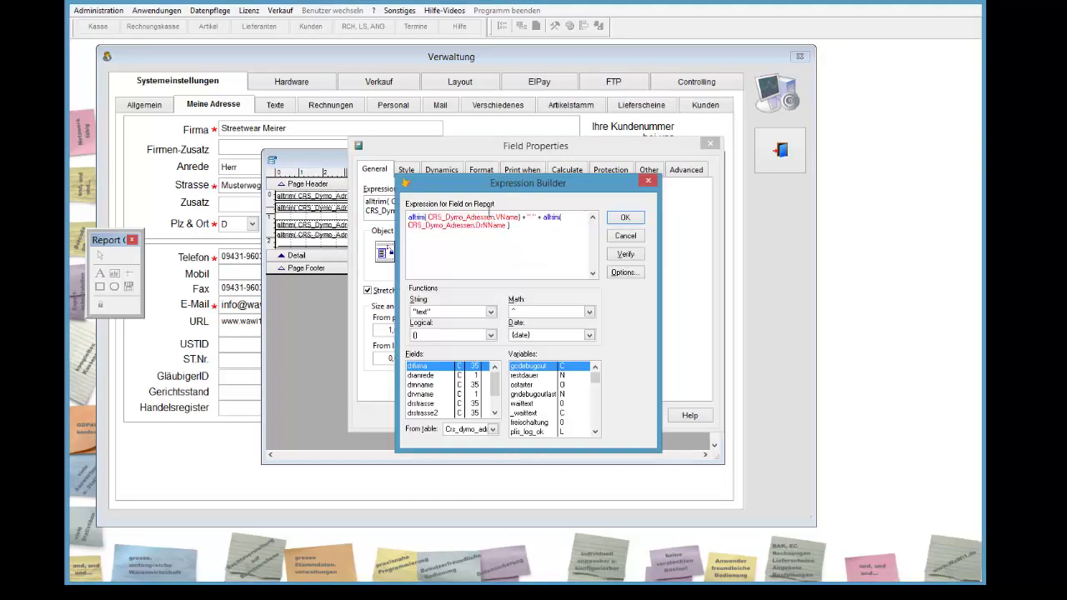
pyautogui.moveTo(411, 216); pyautogui.dragTo(519, 217)
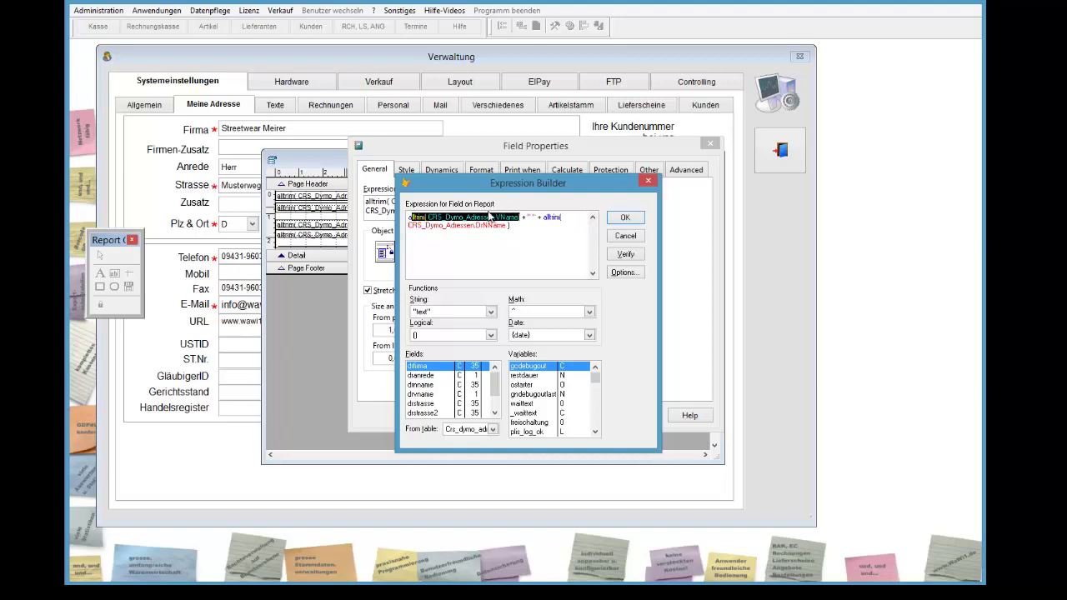
pyautogui.click(489, 216)
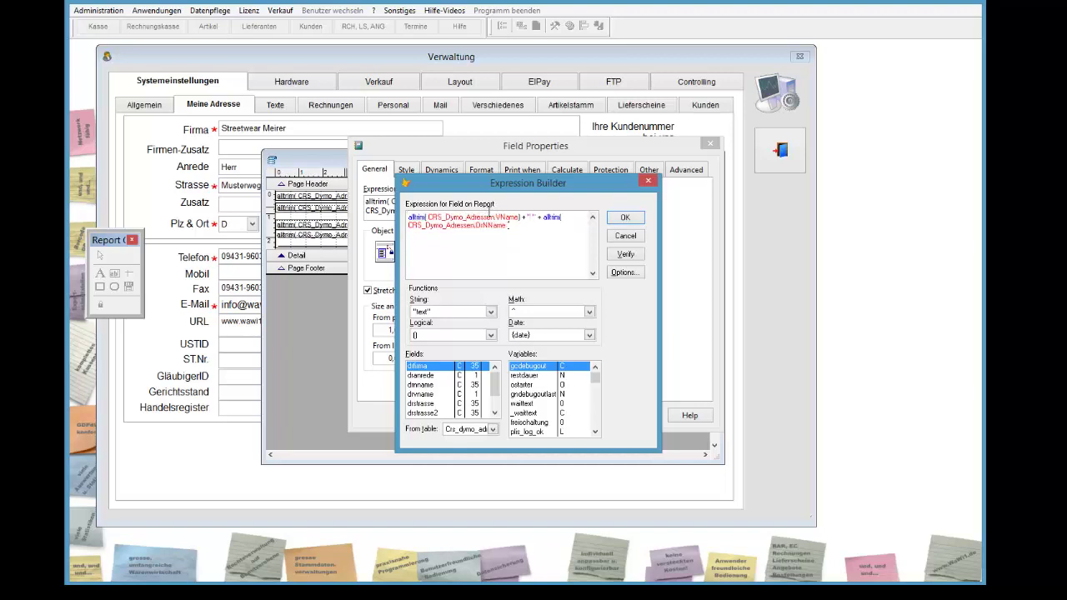
pyautogui.press('Tab')
pyautogui.press('Return')
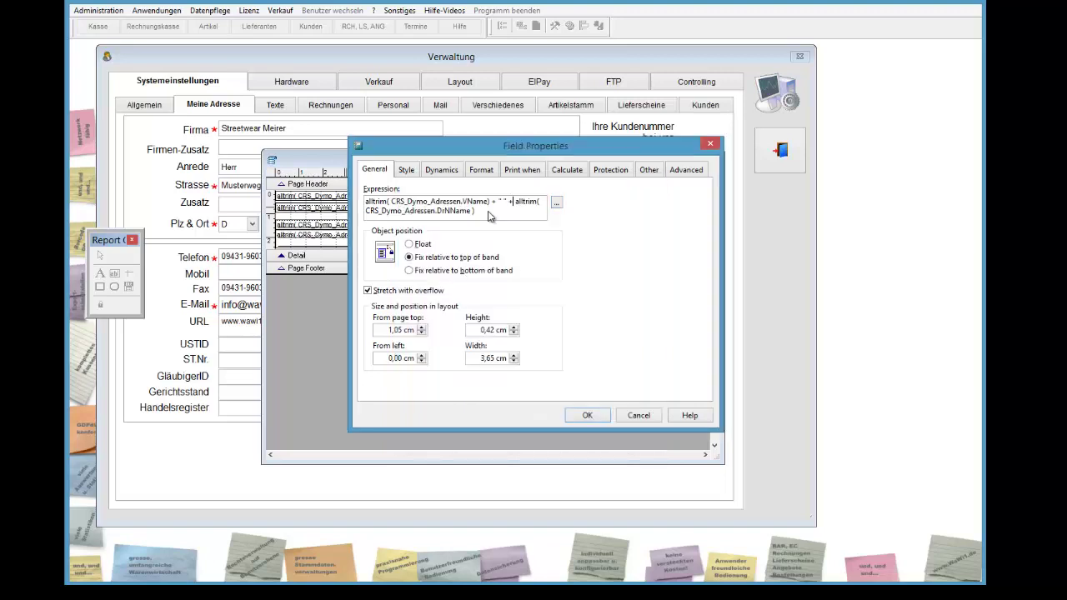
pyautogui.press('Return')
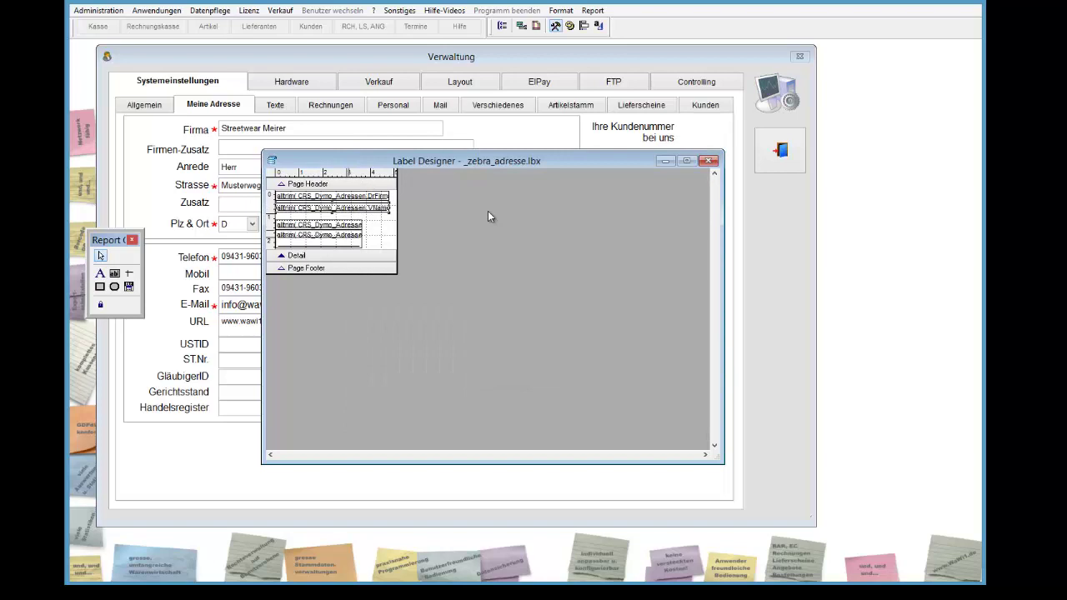
# Widen the DrStrasse and DrOrt fields to match the name field above, and check their expressions in the field properties.
pyautogui.press('Return')
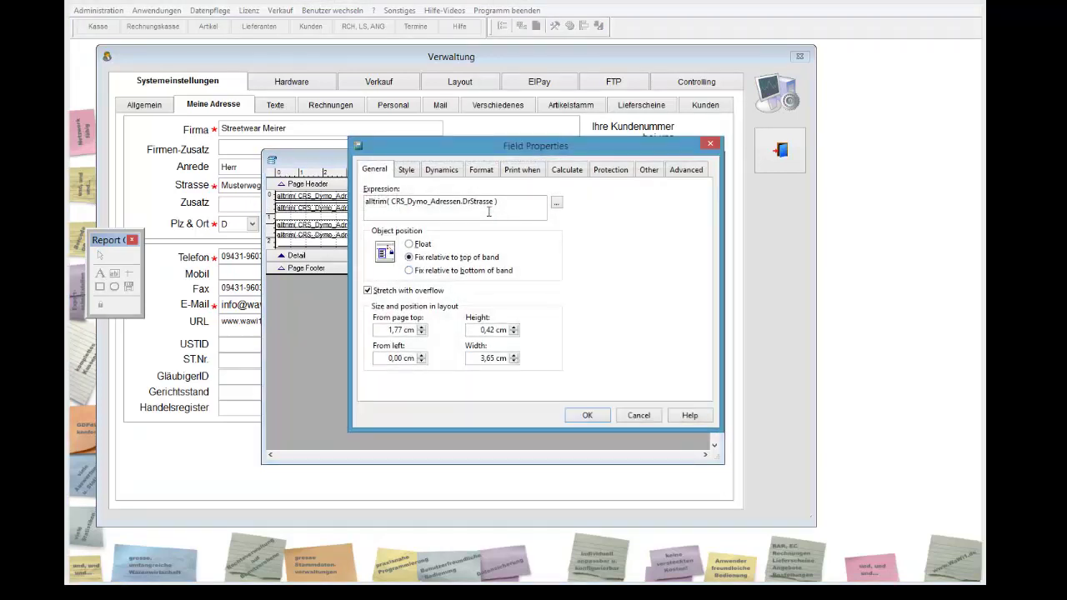
pyautogui.press('Return')
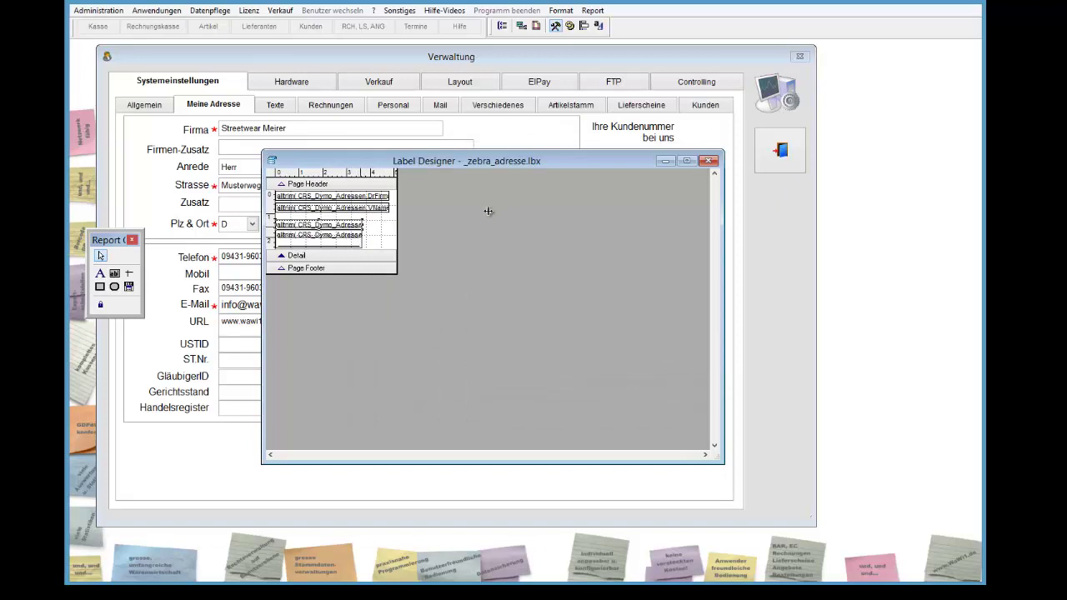
pyautogui.hotkey('shift', 'Right')
pyautogui.hotkey('shift', 'Right')
pyautogui.hotkey('shift', 'Right')
pyautogui.press('Tab')
pyautogui.press('Return')
pyautogui.click(467, 202)
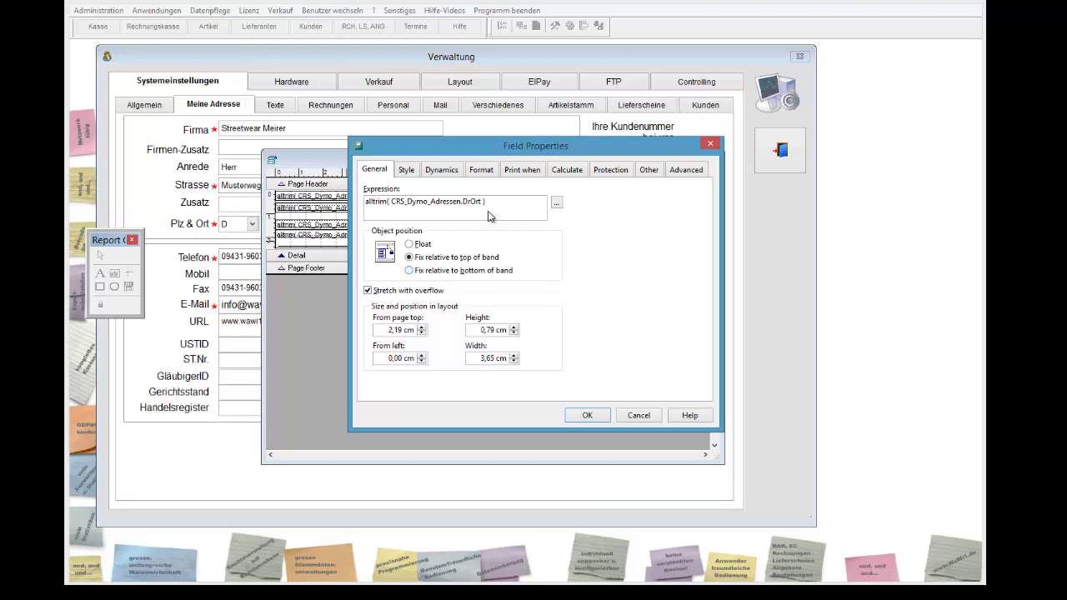
pyautogui.press('Return')
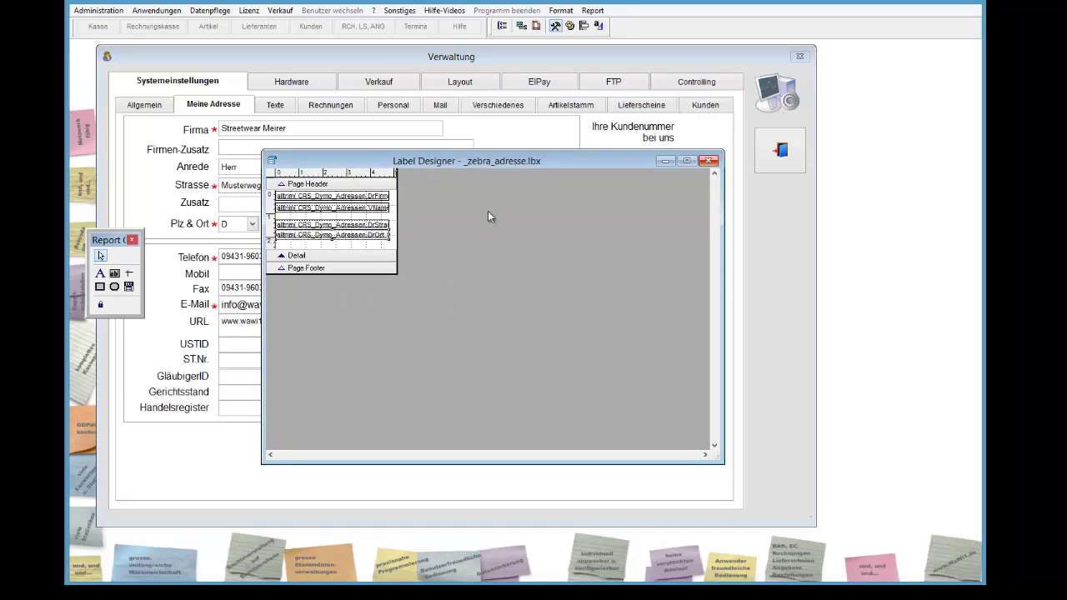
# Close the label layout and save the changes to _zebra_adresse.lbx.
pyautogui.press('Escape')
pyautogui.press('Return')
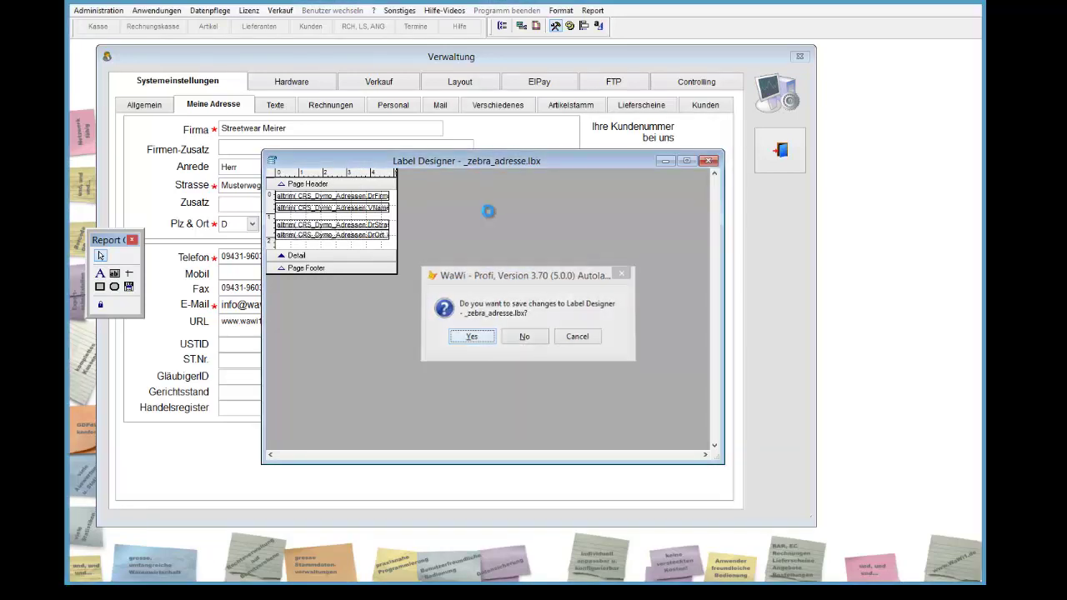
pyautogui.press('Return')
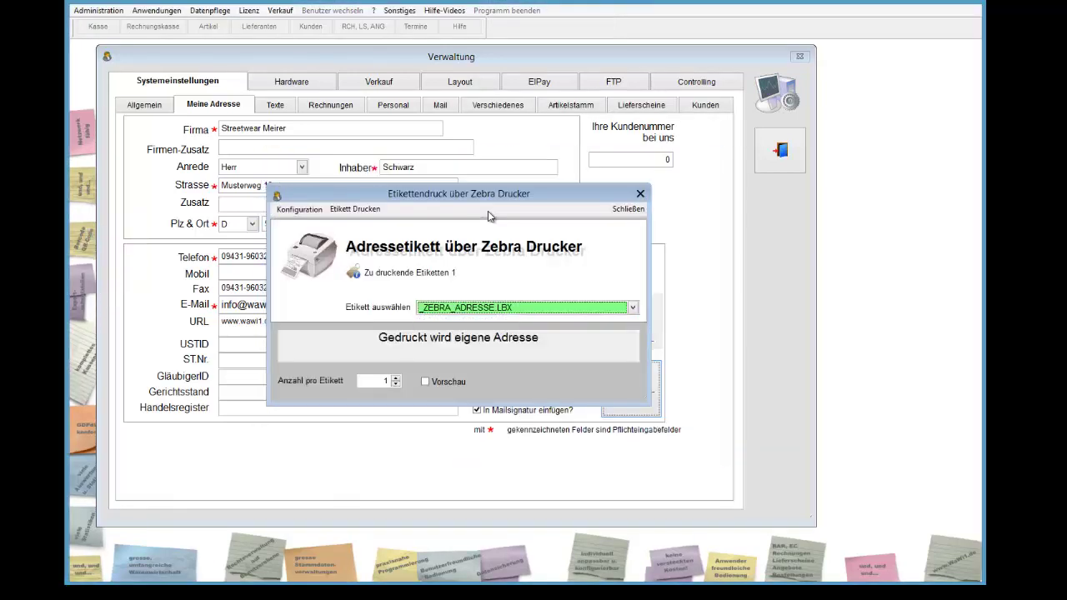
# Enable Vorschau for the own-address label and start its output on the ZDesigner printer.
pyautogui.press('Tab')
pyautogui.press('space')
pyautogui.press('Tab')
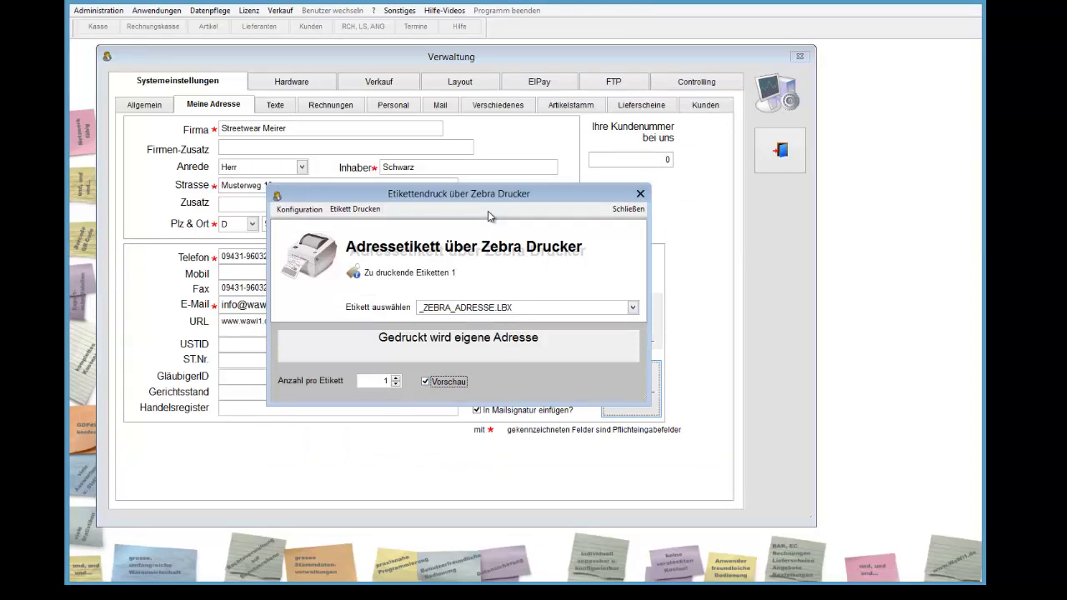
pyautogui.press('Return')
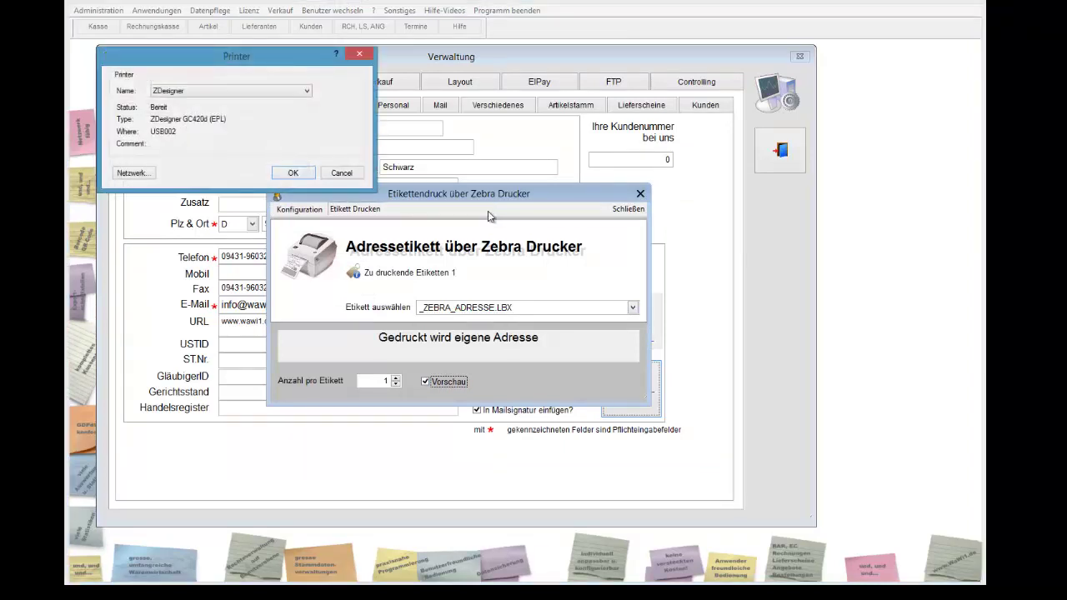
pyautogui.press('Return')
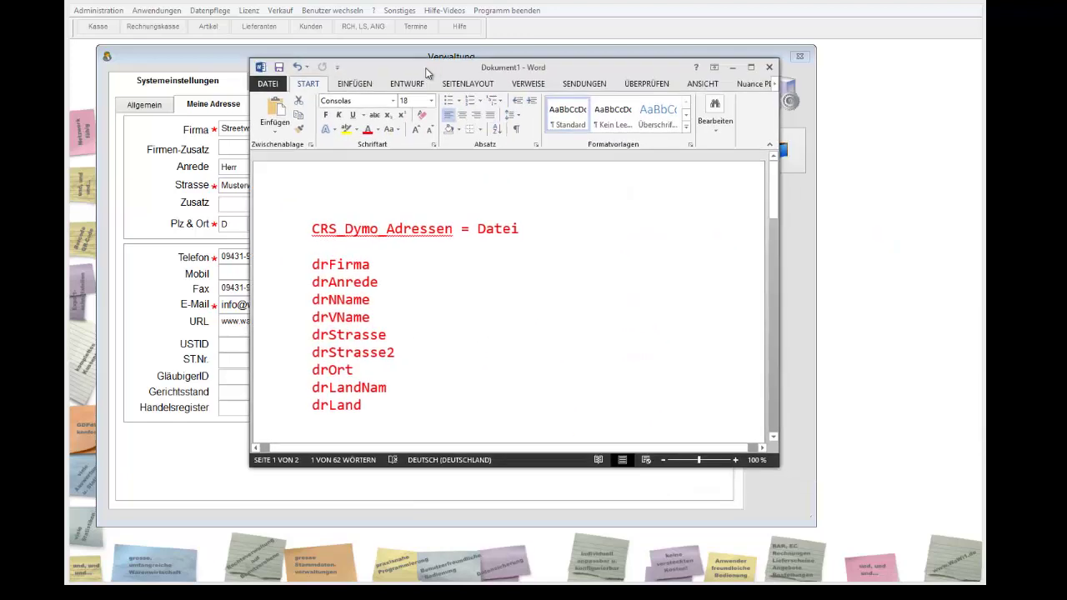
# Check the exact spelling of the drVName field in the Word field list.
pyautogui.doubleClick(310, 315)
pyautogui.click(301, 323)
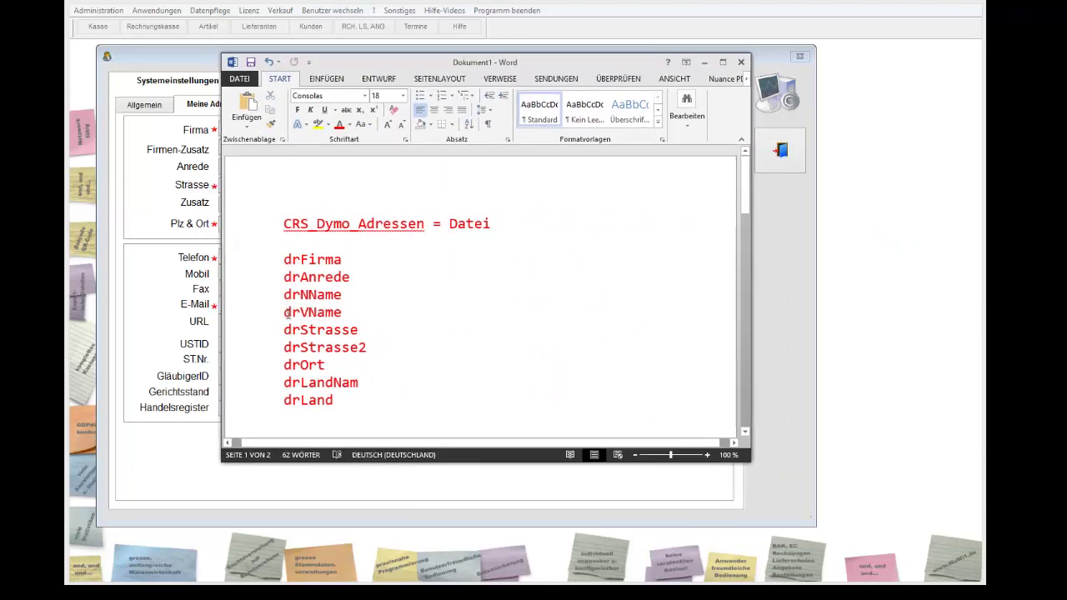
pyautogui.moveTo(284, 312); pyautogui.dragTo(342, 312)
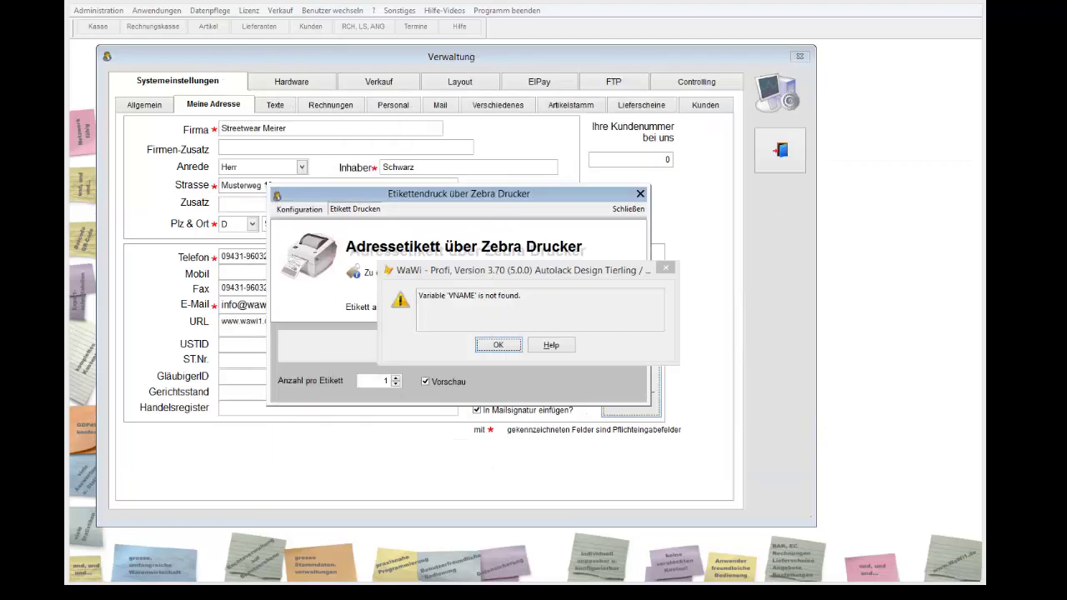
# Dismiss the error, reopen the label layout, change VName to DrVName in the name field's expression and save the layout.
pyautogui.click(491, 346)
pyautogui.hotkey('alt', 'k')
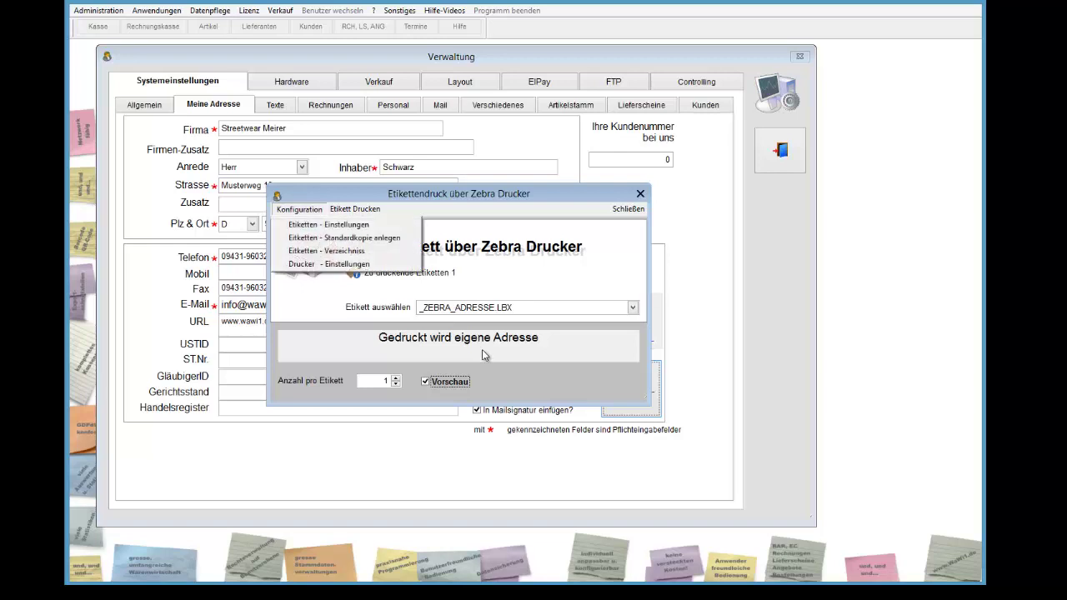
pyautogui.press('Return')
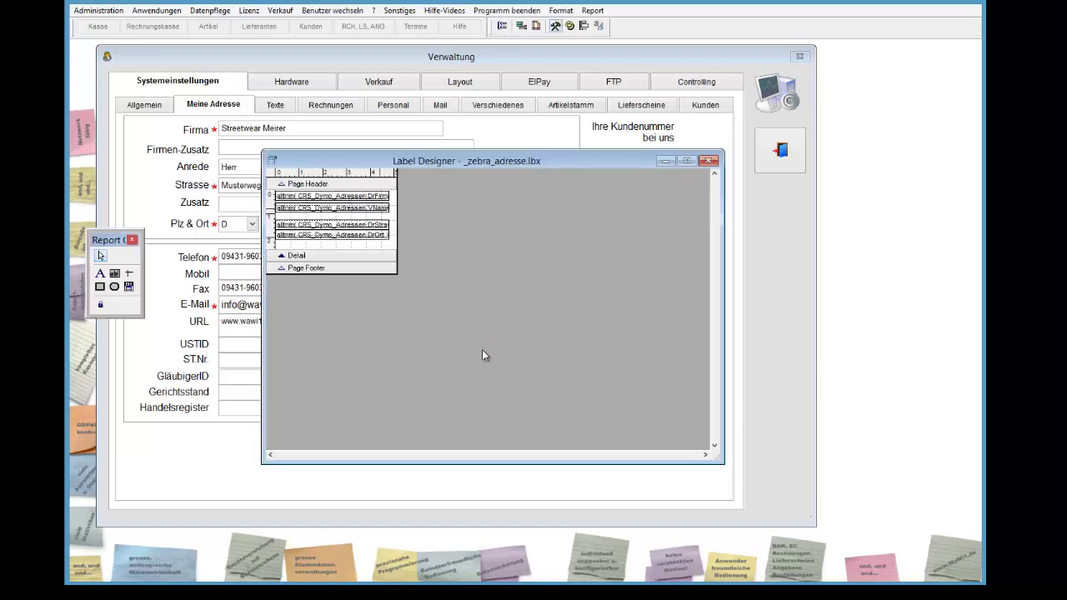
pyautogui.press('Return')
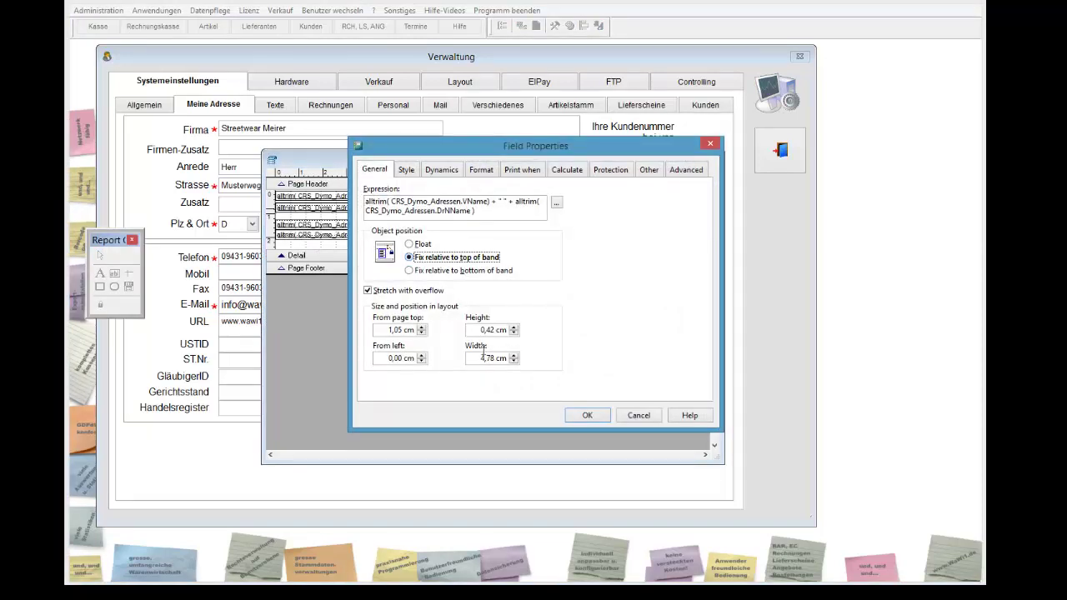
pyautogui.hotkey('shift', 'Tab')
pyautogui.write('dr')
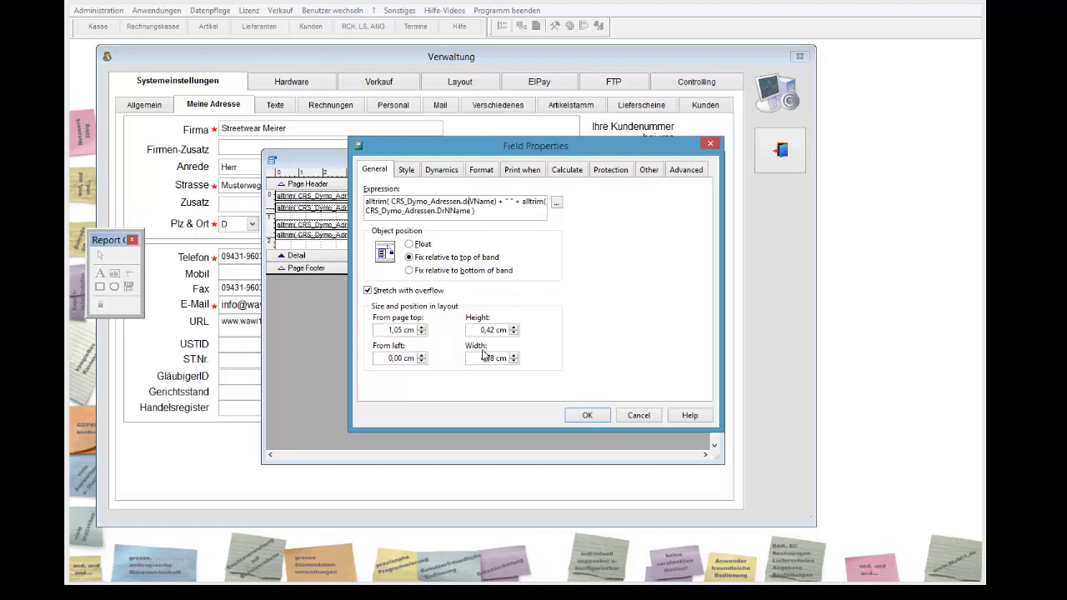
pyautogui.press('BackSpace')
pyautogui.press('BackSpace')
pyautogui.write('Dr')
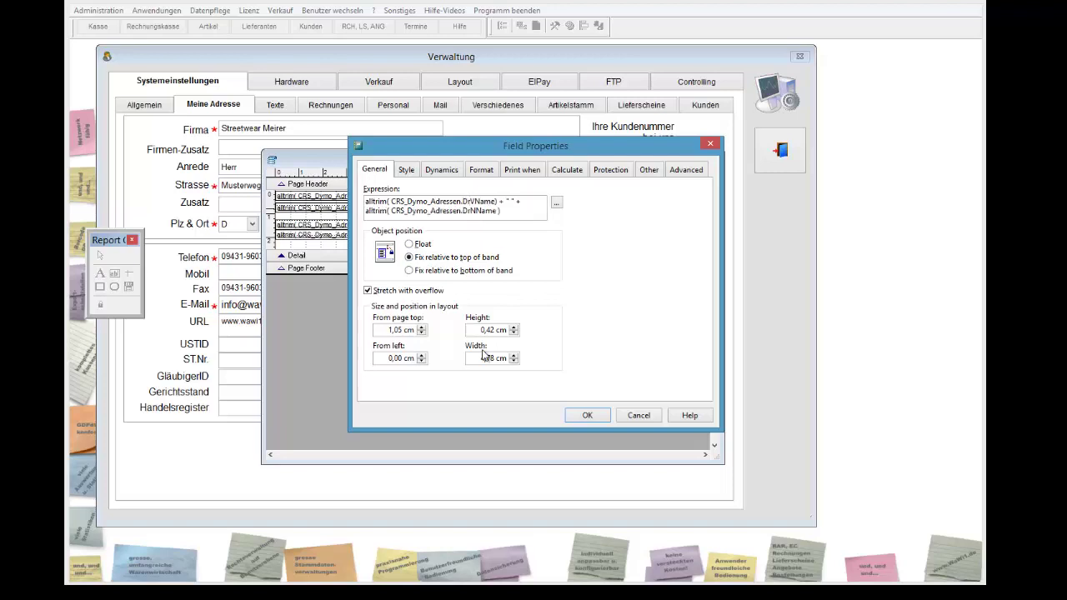
pyautogui.press('Return')
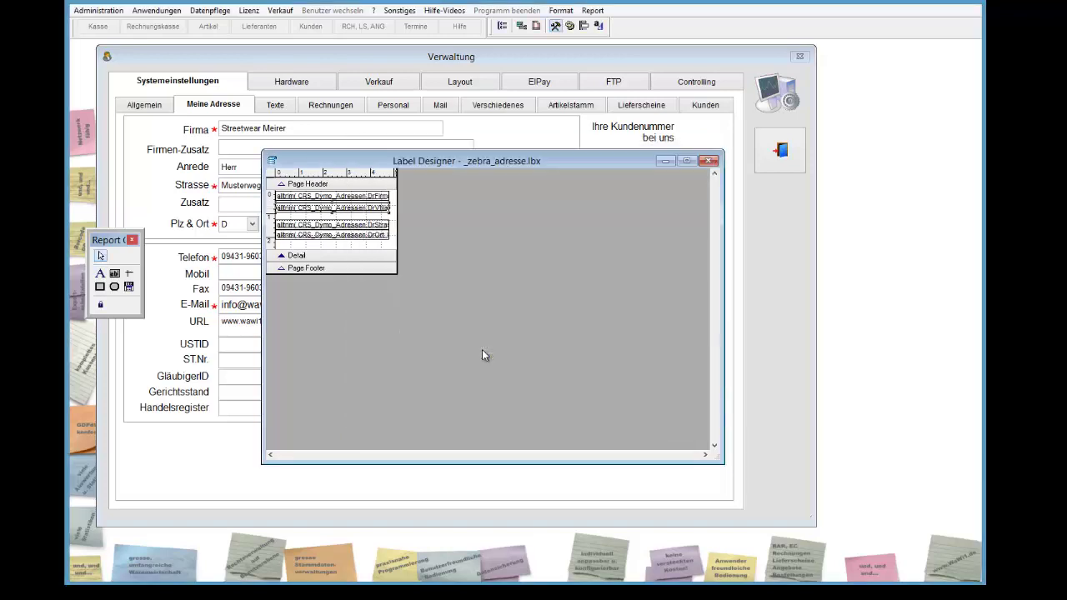
pyautogui.hotkey('alt', 'F4')
pyautogui.press('Return')
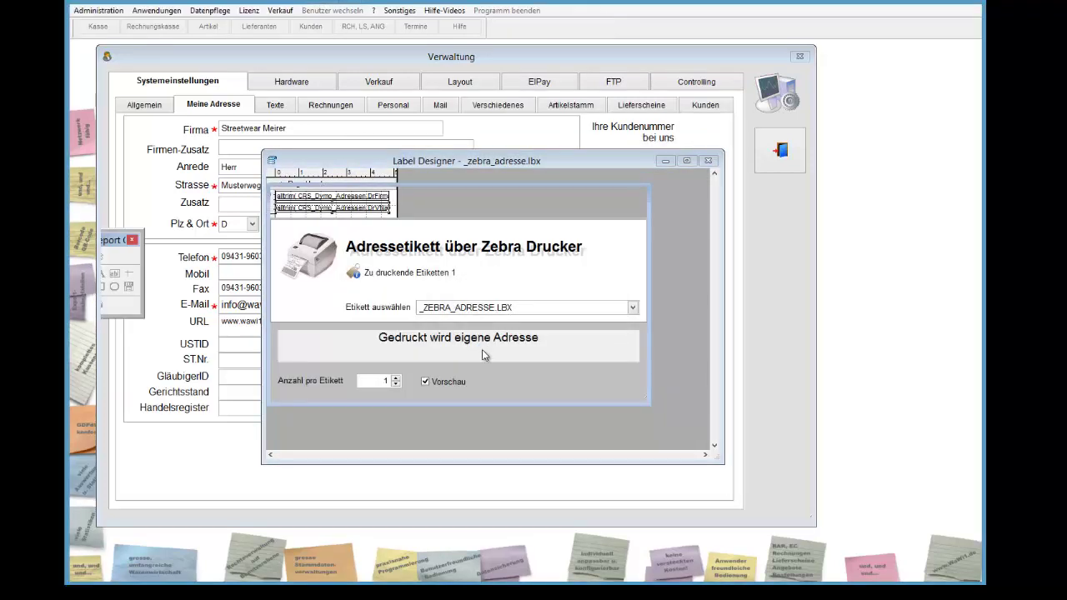
# Preview the own-address label with the _ZEBRA_ADRESSE.LBX layout, then close the preview.
pyautogui.hotkey('alt', 'e')
pyautogui.press('Down')
pyautogui.press('Return')
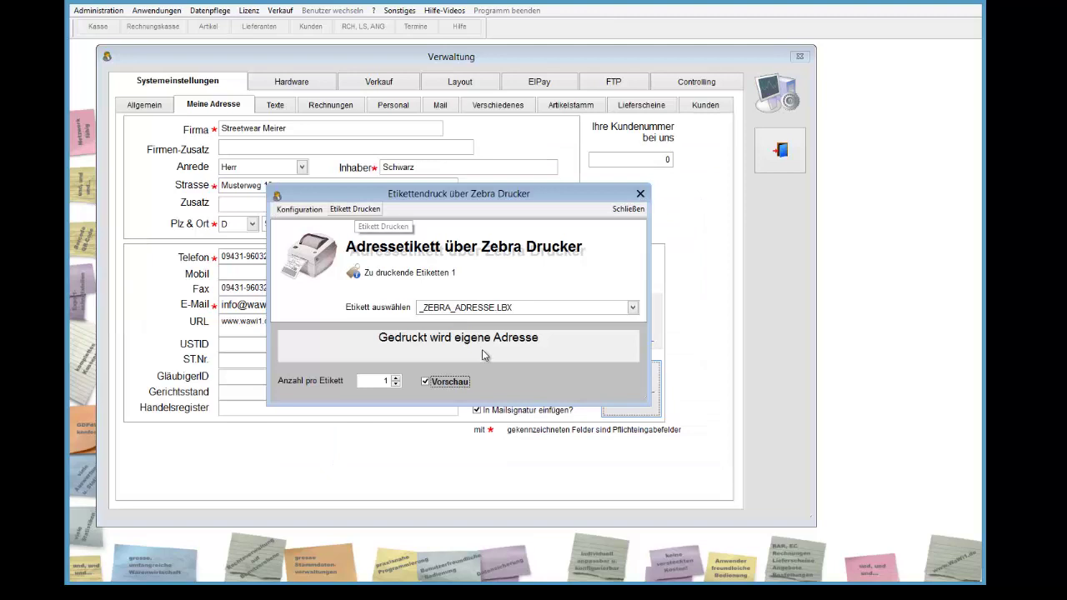
pyautogui.press('Return')
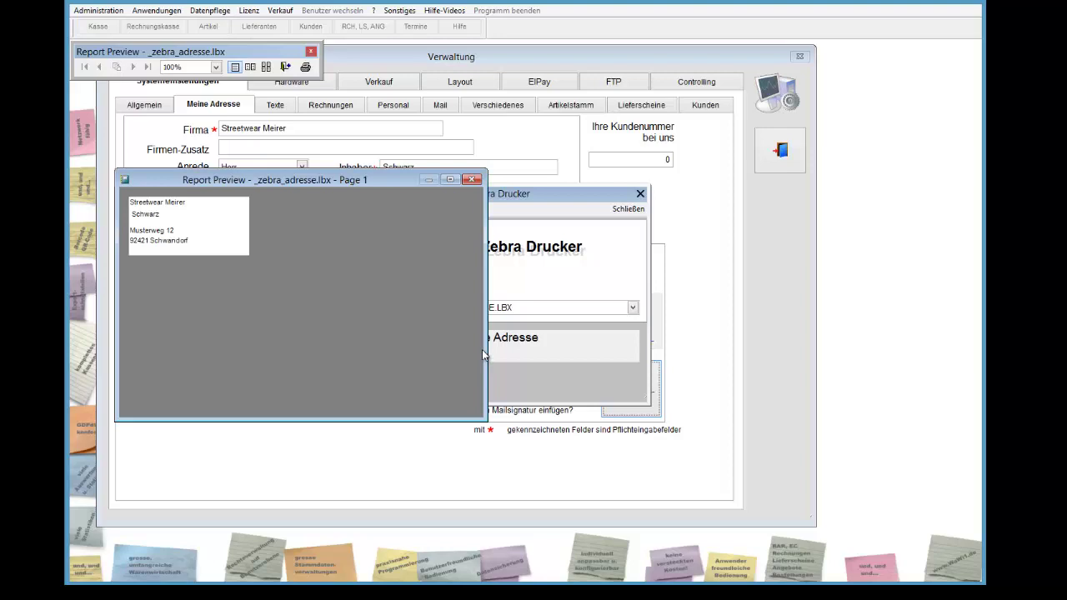
pyautogui.press('Escape')
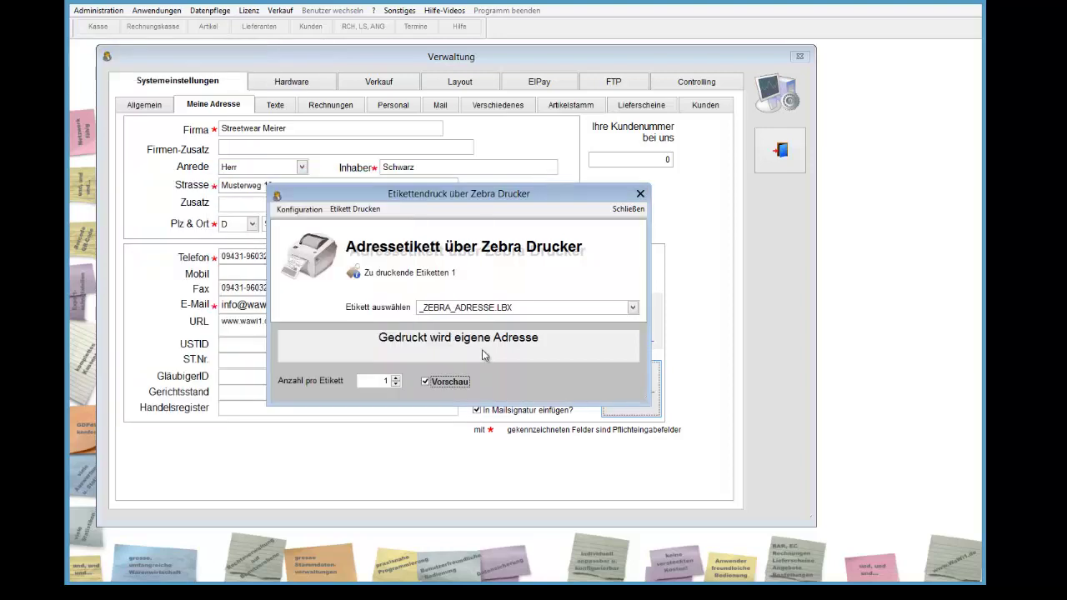
# Reopen the label layout, swap the name field's order to DrNName followed by DrVName in its expression, and save the layout.
pyautogui.hotkey('alt', 'k')
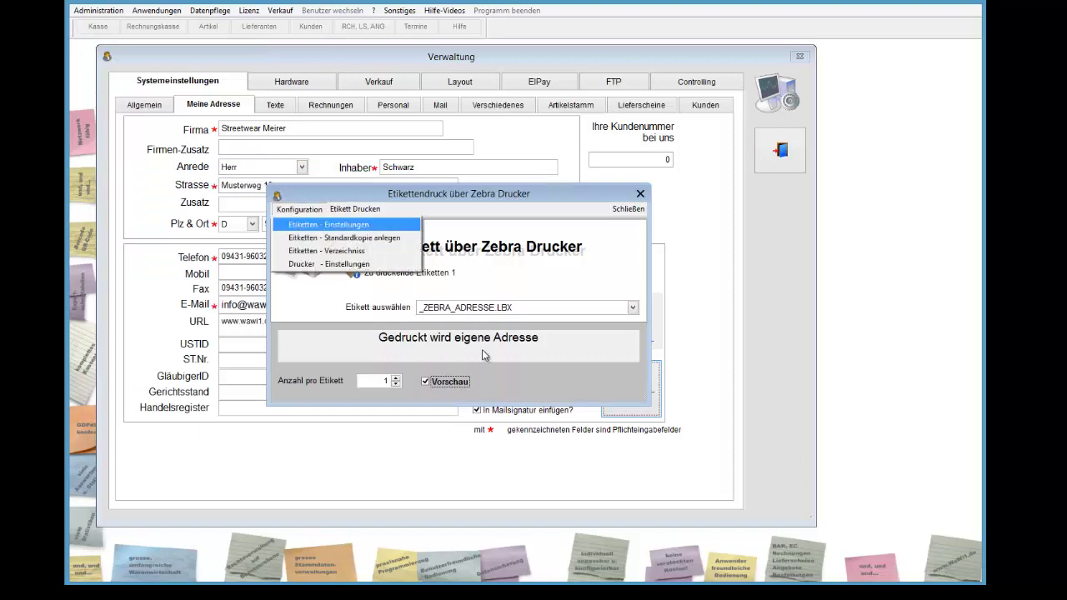
pyautogui.press('Return')
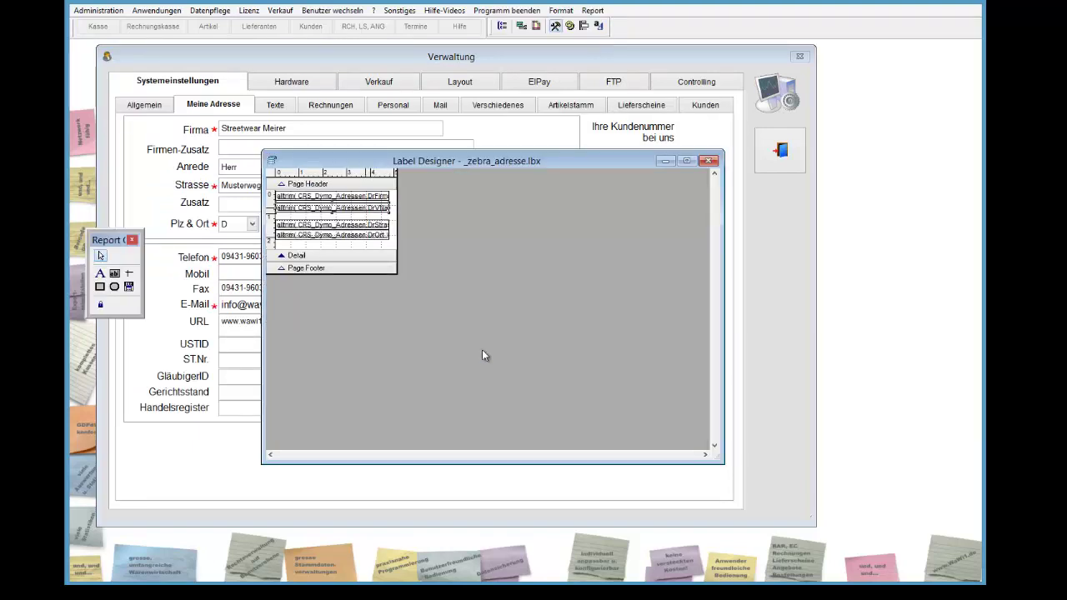
pyautogui.press('Return')
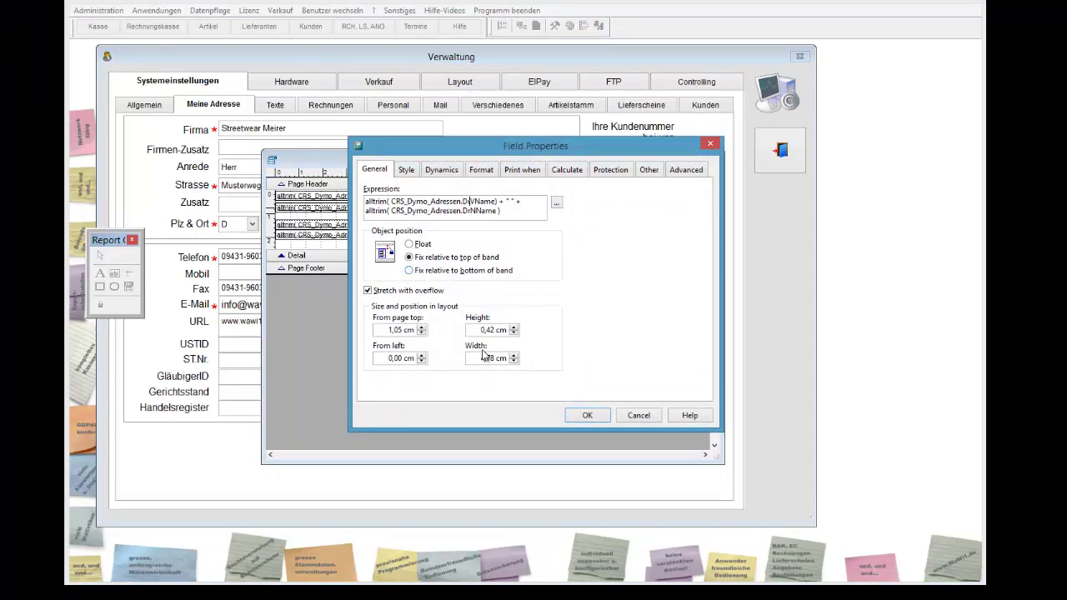
pyautogui.write('N')
pyautogui.press('Delete')
pyautogui.press('Down')
pyautogui.press('BackSpace')
pyautogui.write('V')
pyautogui.press('Return')
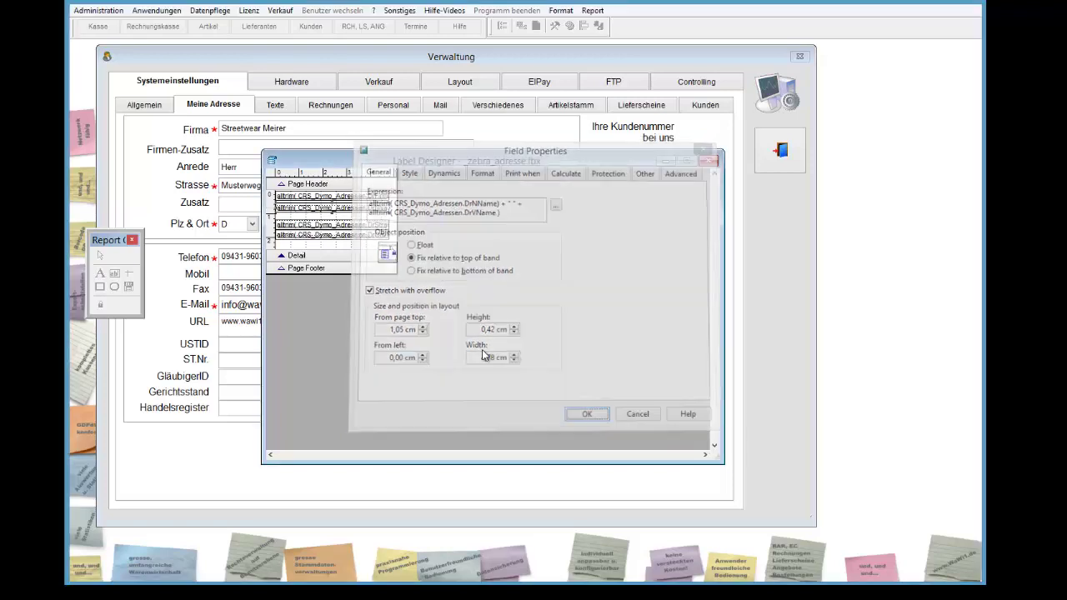
pyautogui.hotkey('alt', 'F4')
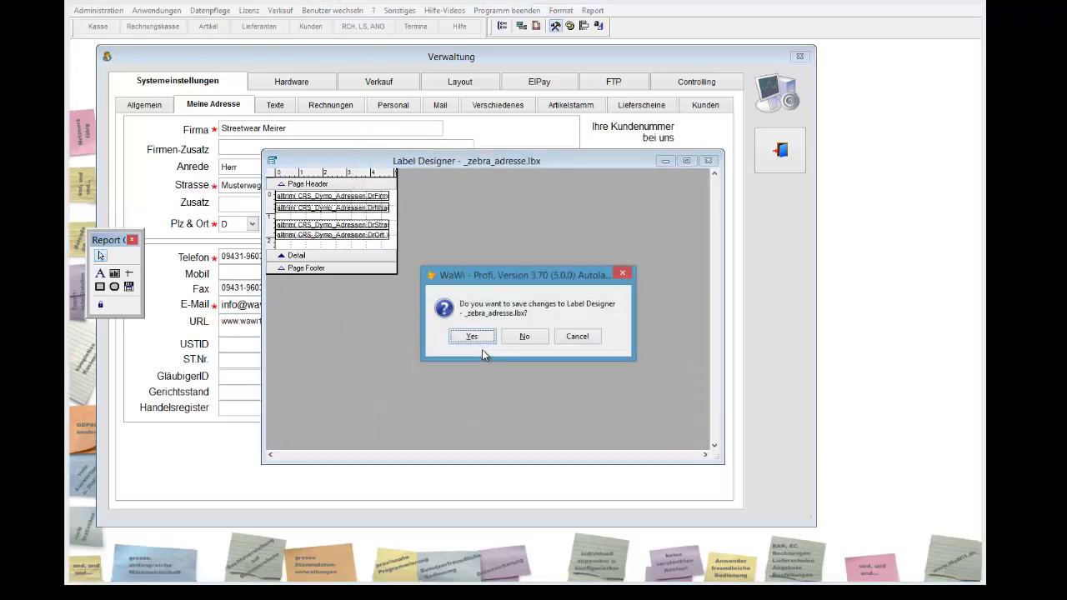
pyautogui.press('Return')
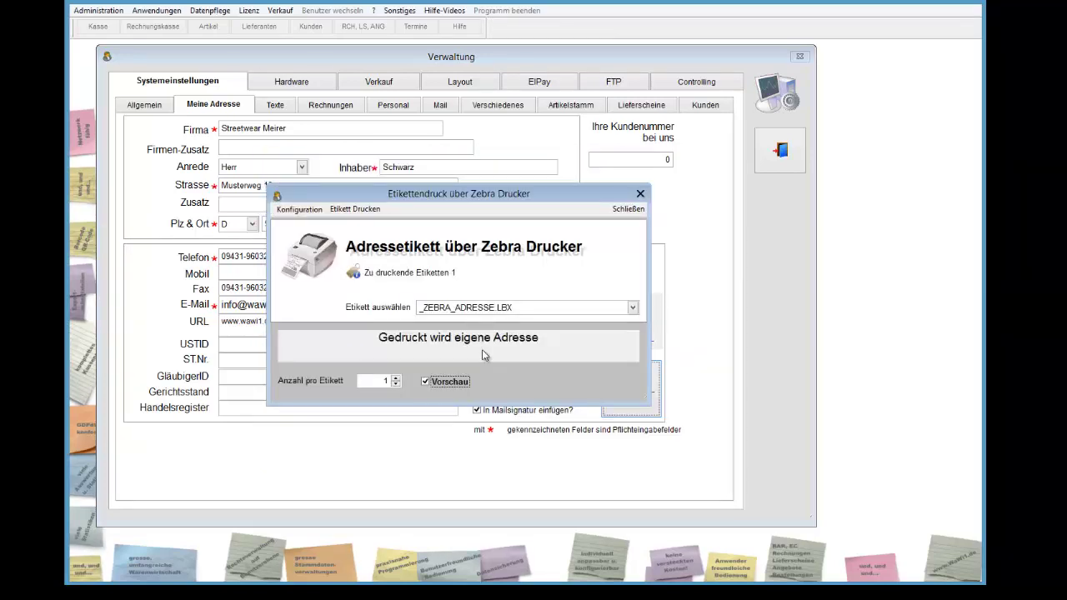
# Preview the own-address label with the swapped name order, and close the preview.
pyautogui.click(482, 349)
pyautogui.press('Return')
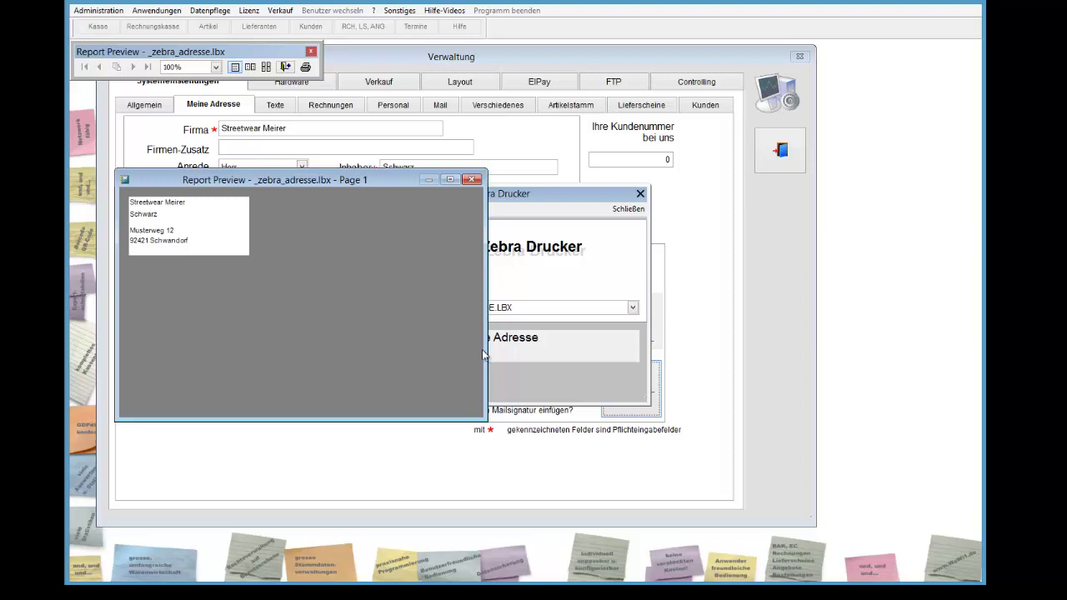
pyautogui.press('Escape')
# Reopen the name field's properties, highlight the alltrim( CRS_Dymo_Adressen.DrVName ) part of its expression for review, and close the layout with saving.
pyautogui.hotkey('alt', 'k')
pyautogui.press('Return')
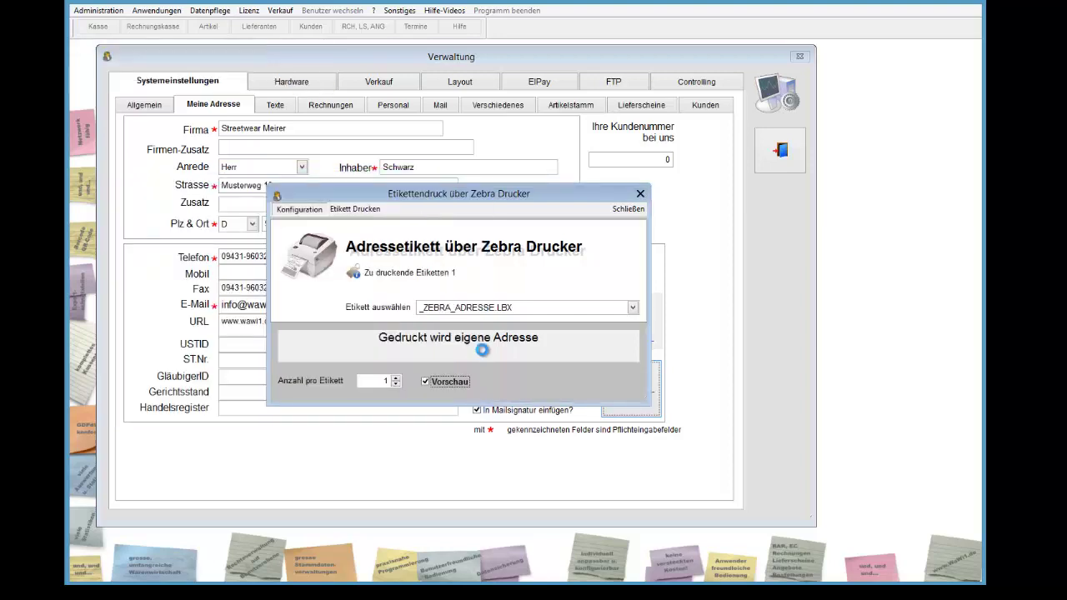
pyautogui.press('Return')
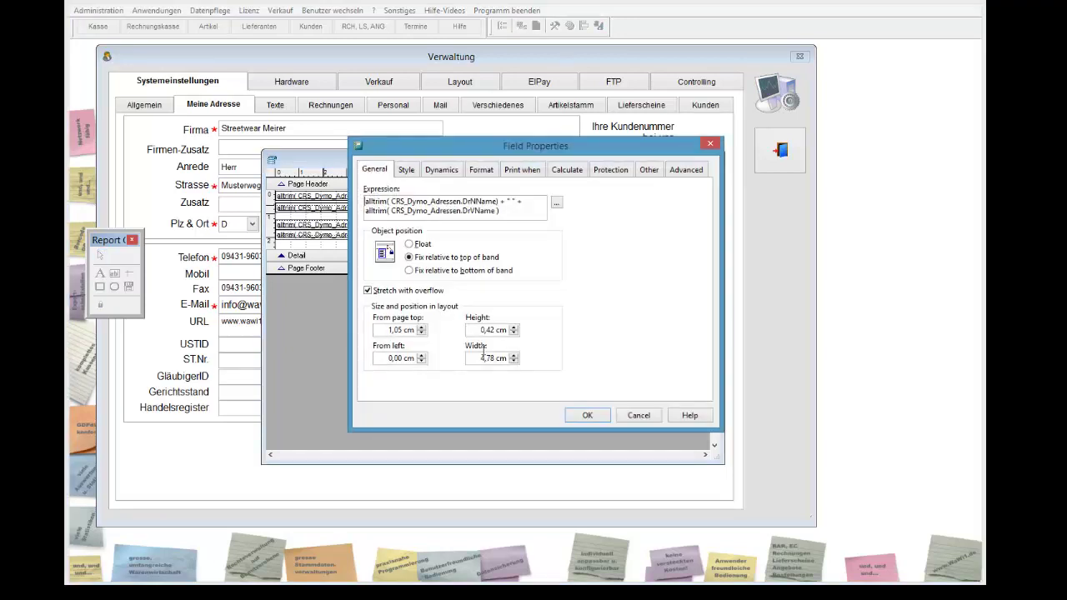
pyautogui.hotkey('shift', 'Left')
pyautogui.hotkey('shift', 'Left')
pyautogui.hotkey('shift', 'Left')
pyautogui.hotkey('shift', 'Left')
pyautogui.hotkey('shift', 'Left')
pyautogui.hotkey('shift', 'Left')
pyautogui.hotkey('shift', 'Left')
pyautogui.hotkey('shift', 'Left')
pyautogui.hotkey('shift', 'Left')
pyautogui.hotkey('shift', 'Left')
pyautogui.hotkey('shift', 'Left')
pyautogui.hotkey('shift', 'Left')
pyautogui.hotkey('shift', 'Left')
pyautogui.hotkey('shift', 'Left')
pyautogui.hotkey('shift', 'Left')
pyautogui.hotkey('shift', 'Left')
pyautogui.hotkey('shift', 'Left')
pyautogui.hotkey('shift', 'Left')
pyautogui.hotkey('shift', 'Left')
pyautogui.hotkey('shift', 'Left')
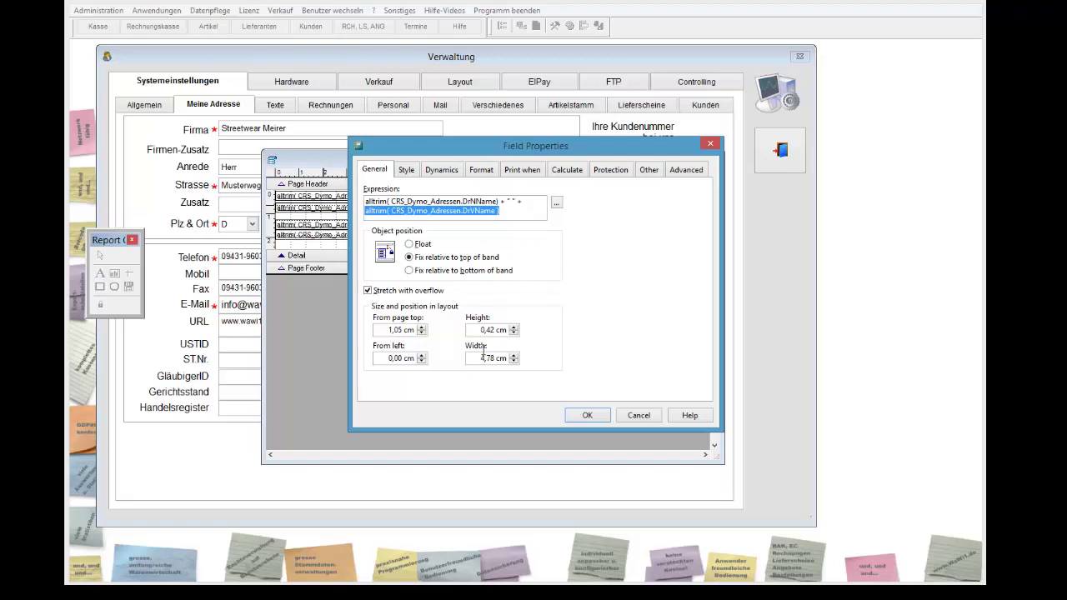
pyautogui.press('Return')
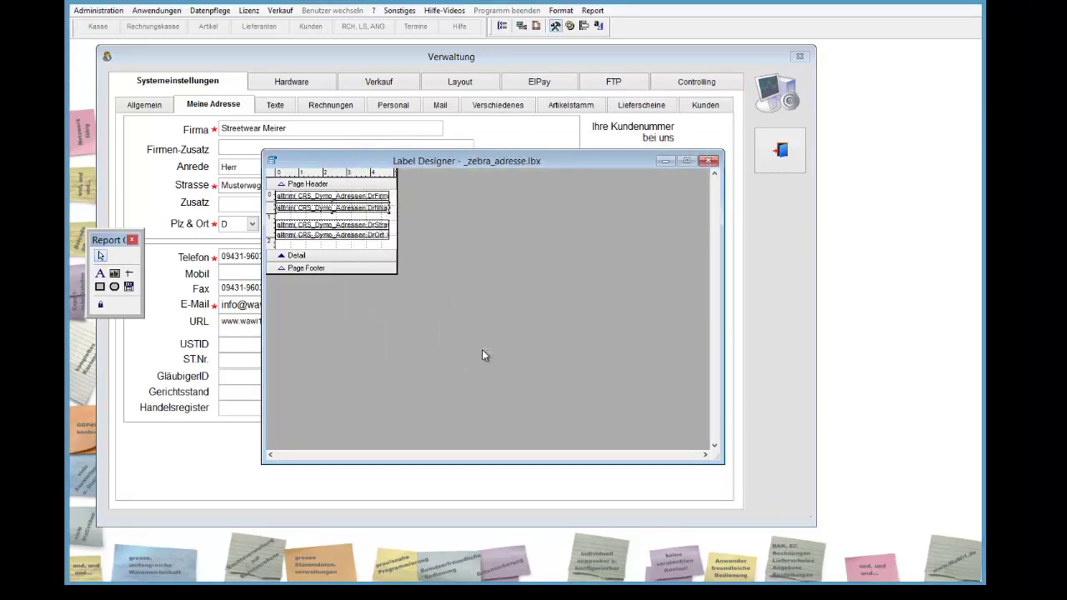
pyautogui.hotkey('alt', 'F4')
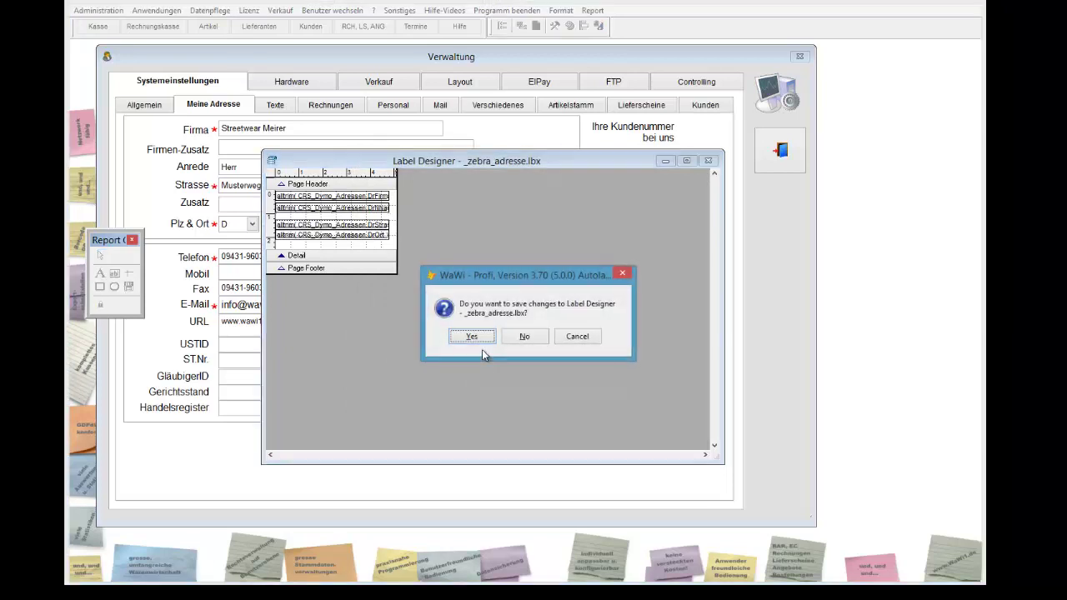
pyautogui.press('Return')
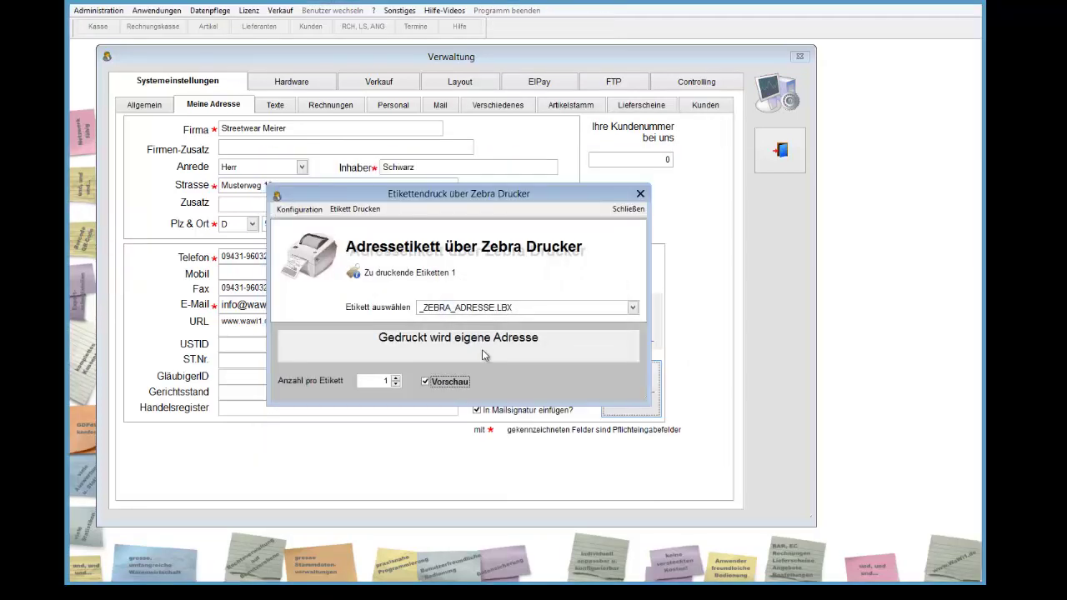
# Preview the saved _ZEBRA_ADRESSE.LBX own-address label again and close the preview.
pyautogui.click(363, 210)
pyautogui.press('Return')
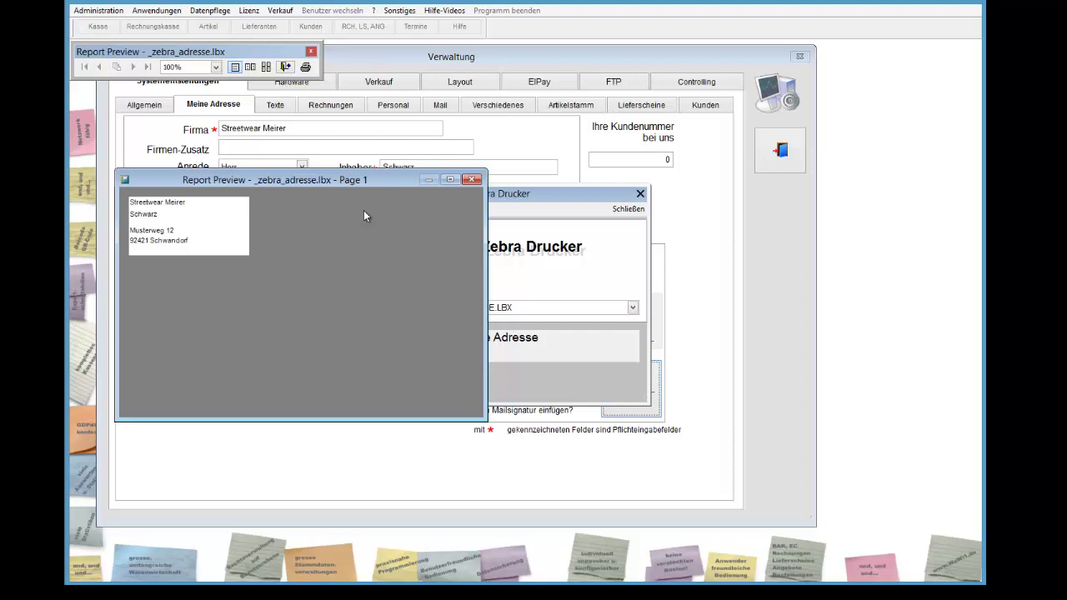
pyautogui.click(285, 67)
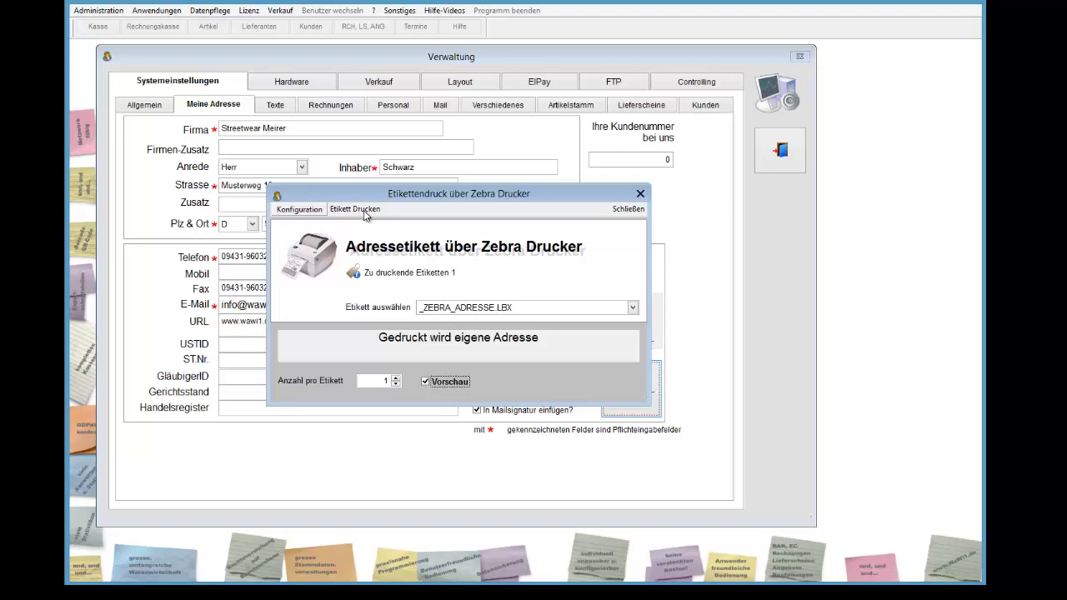
# Reopen the label layout, copy the DrOrt field and paste the duplicate into the Detail band.
pyautogui.hotkey('alt', 'k')
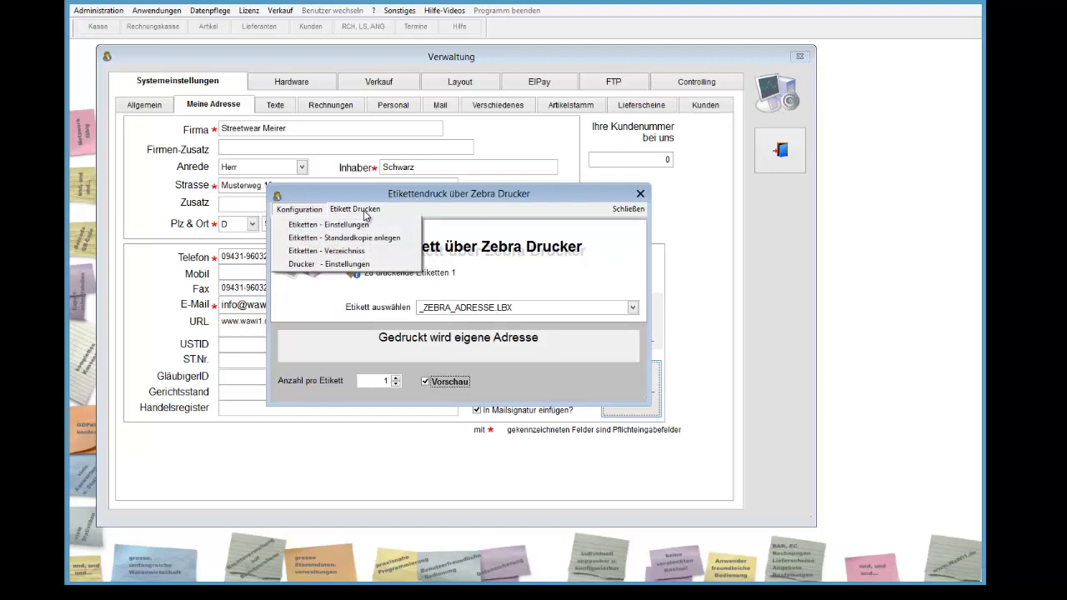
pyautogui.click(363, 210)
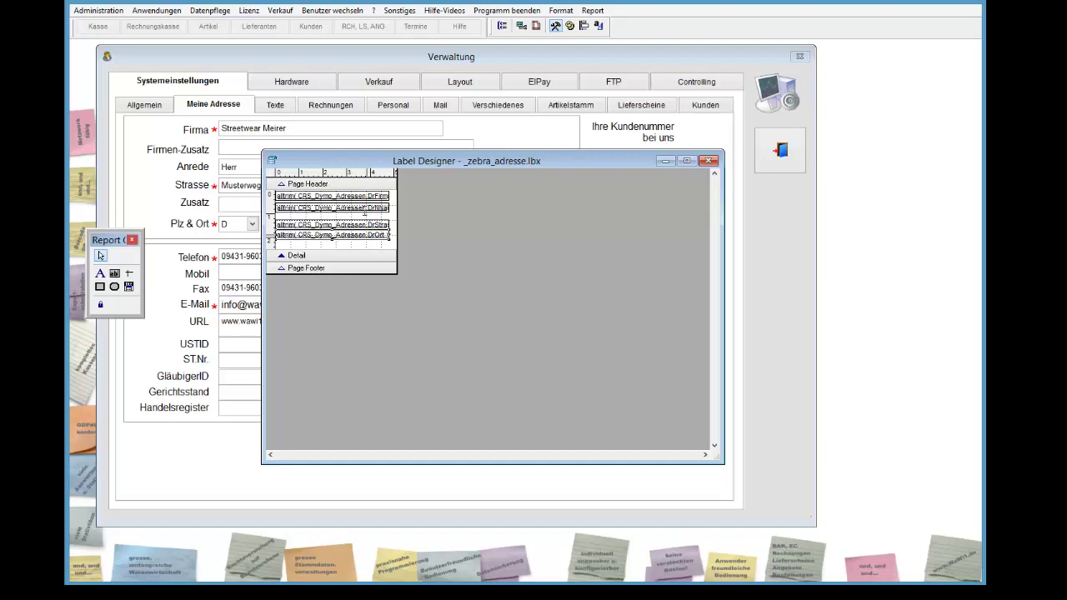
pyautogui.rightClick(336, 236)
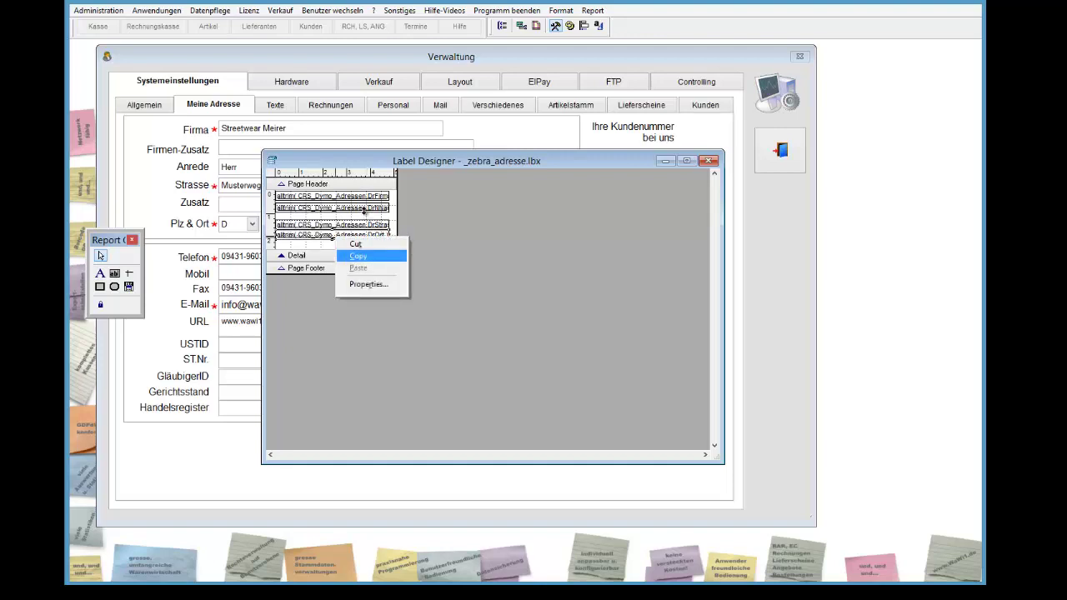
pyautogui.click(352, 256)
pyautogui.rightClick(349, 240)
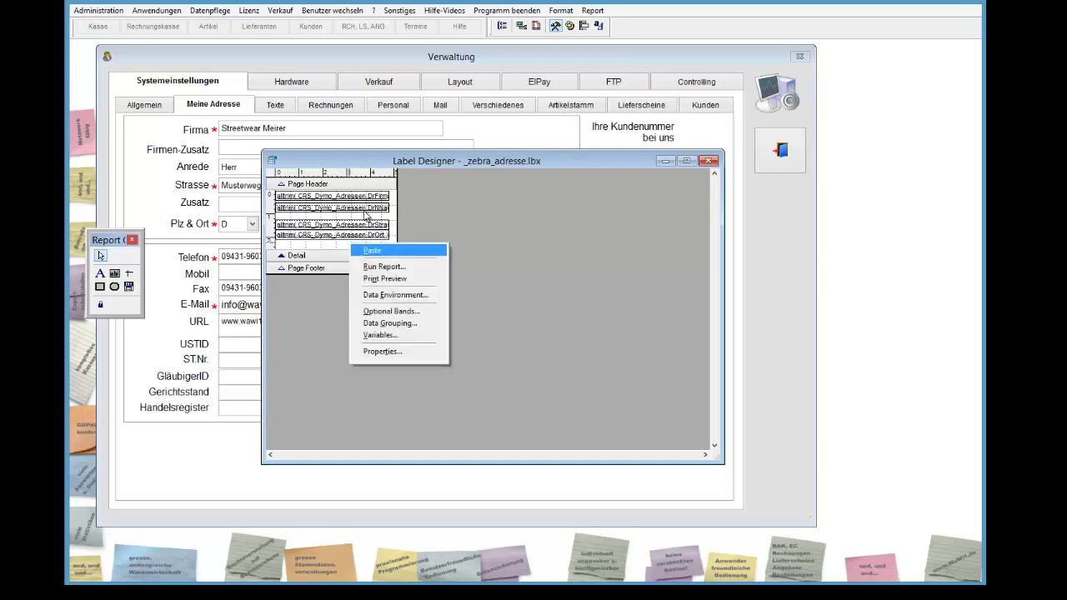
pyautogui.click(363, 248)
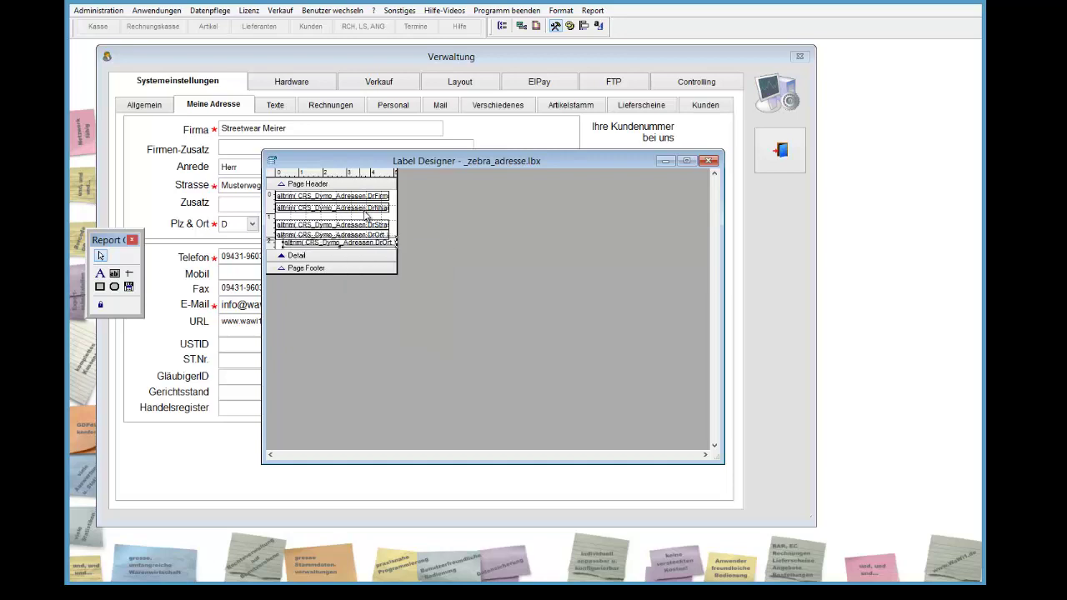
# Align the pasted field's left edge with the other fields and move it down clear of the original DrOrt line.
pyautogui.press('Left')
pyautogui.press('Left')
pyautogui.press('Left')
pyautogui.press('Left')
pyautogui.press('Left')
pyautogui.press('Left')
pyautogui.press('Left')
pyautogui.press('Left')
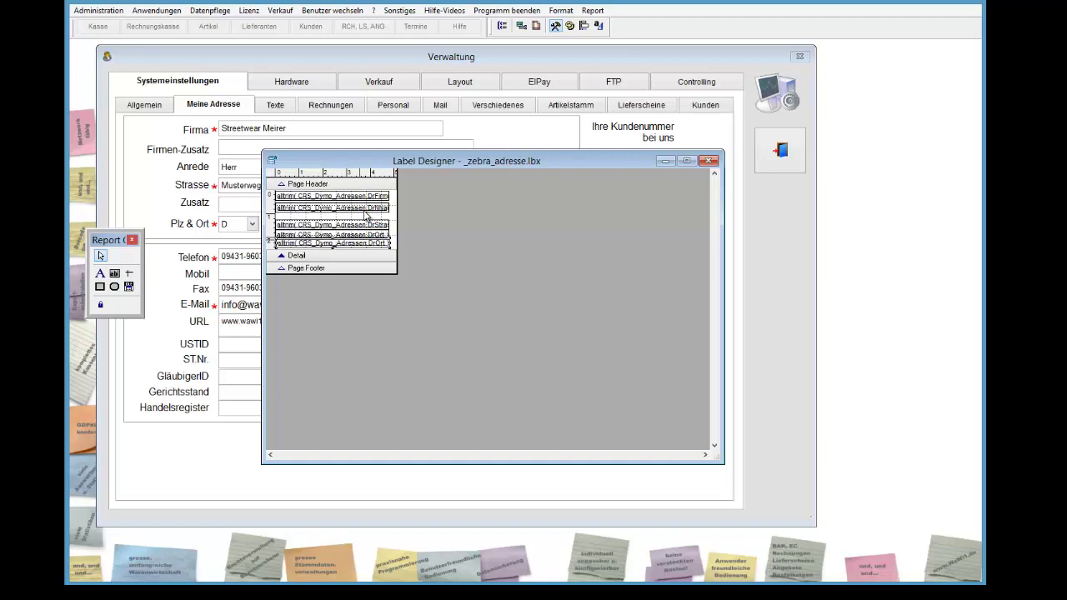
pyautogui.press('Down')
pyautogui.press('Down')
pyautogui.press('Down')
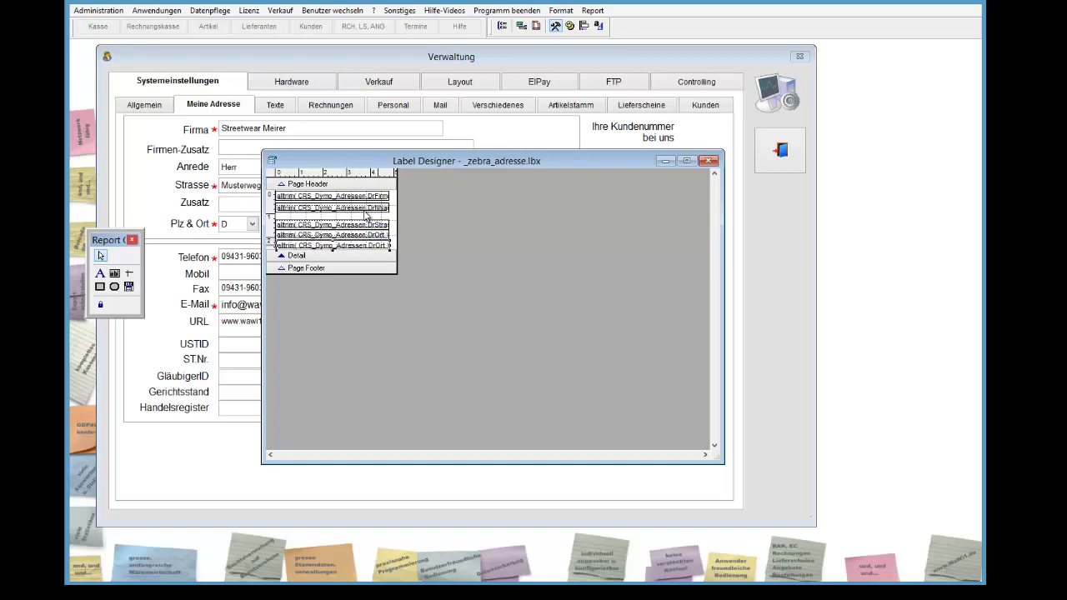
# Move the DrStrasse and original DrOrt fields up to make room for the additional line on the label.
pyautogui.press('Tab')
pyautogui.press('Up')
pyautogui.press('Up')
pyautogui.press('Up')
pyautogui.press('Up')
pyautogui.press('Up')
pyautogui.press('Up')
pyautogui.press('Tab')
pyautogui.press('Up')
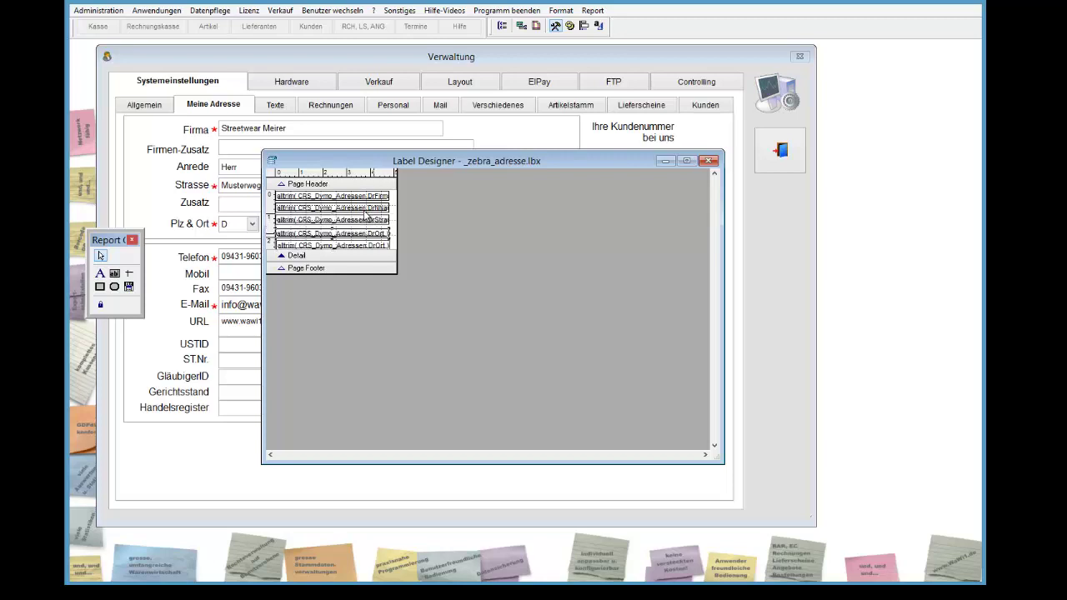
pyautogui.press('Up')
pyautogui.press('Up')
pyautogui.press('Up')
pyautogui.press('Up')
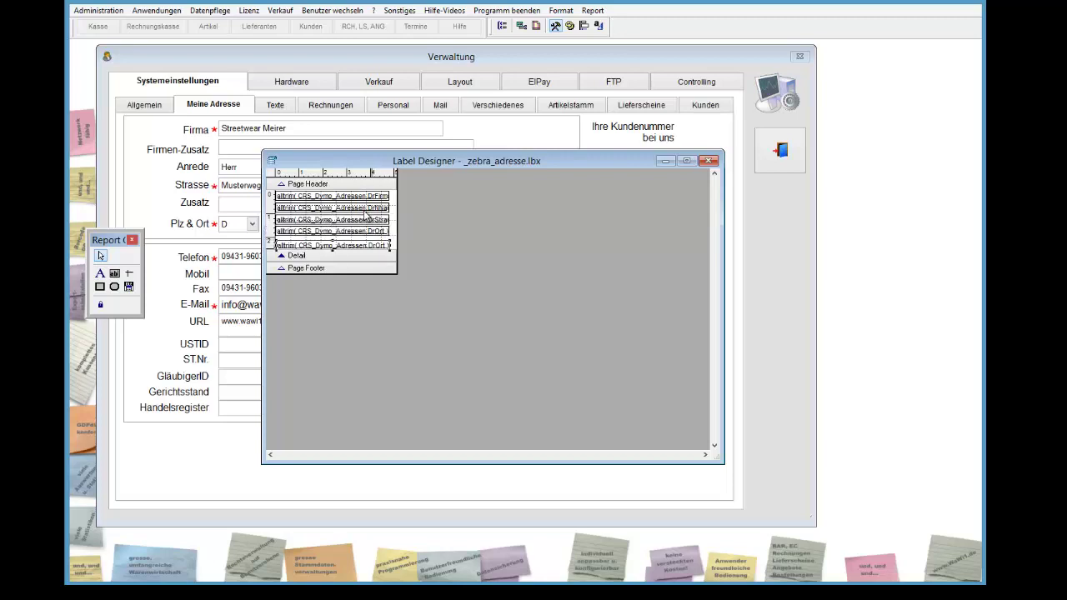
# Adjust the copied field's vertical position so it sits just below DrOrt inside the Detail band, 2,54 cm from the page top.
pyautogui.press('Delete')
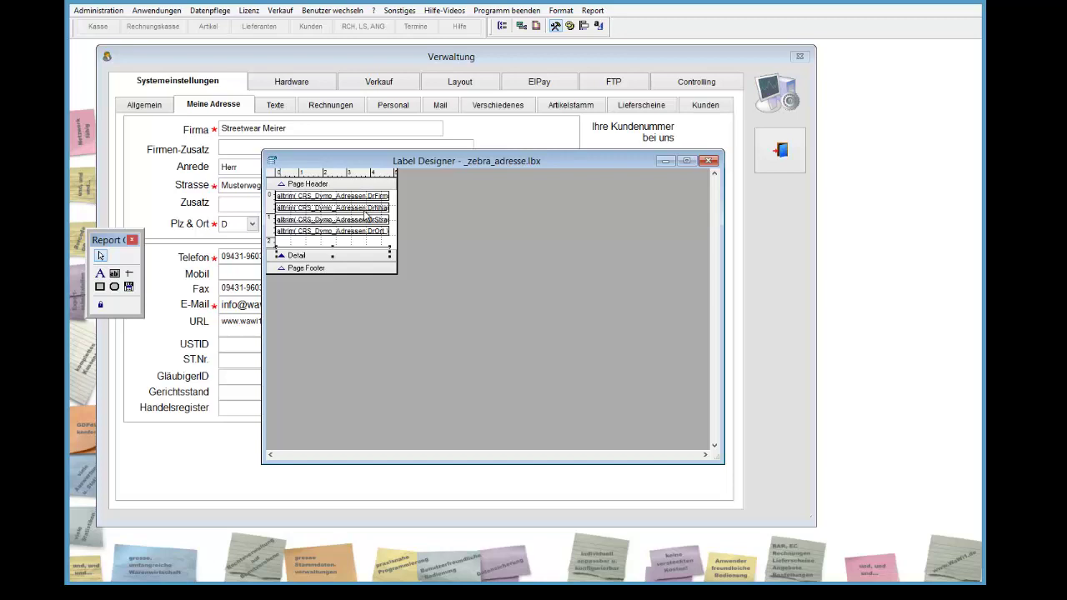
pyautogui.press('Up')
pyautogui.press('Up')
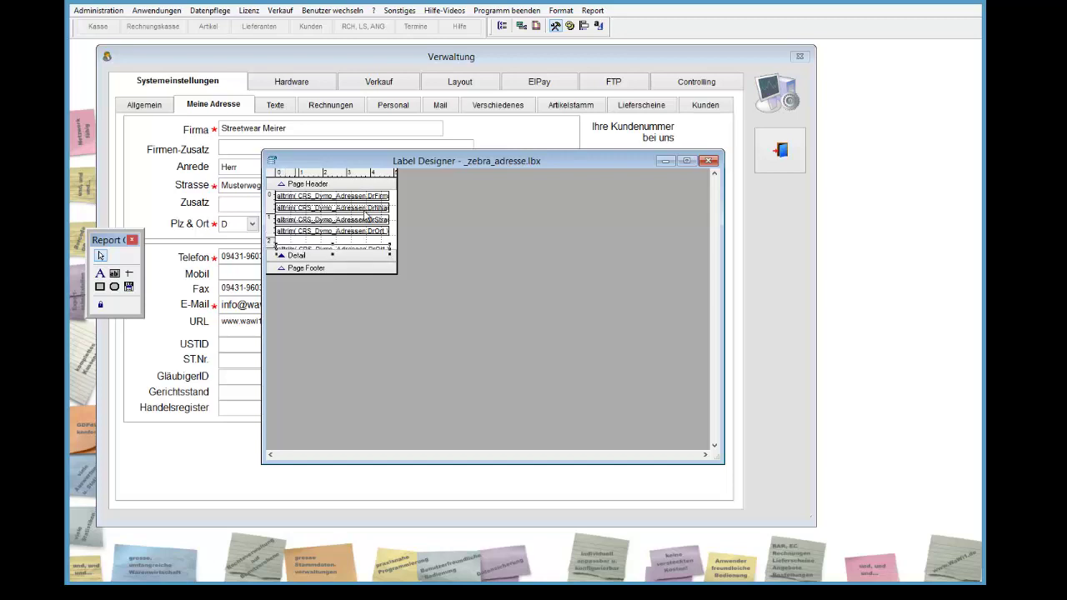
pyautogui.press('Up')
pyautogui.press('Up')
pyautogui.press('Up')
pyautogui.press('Up')
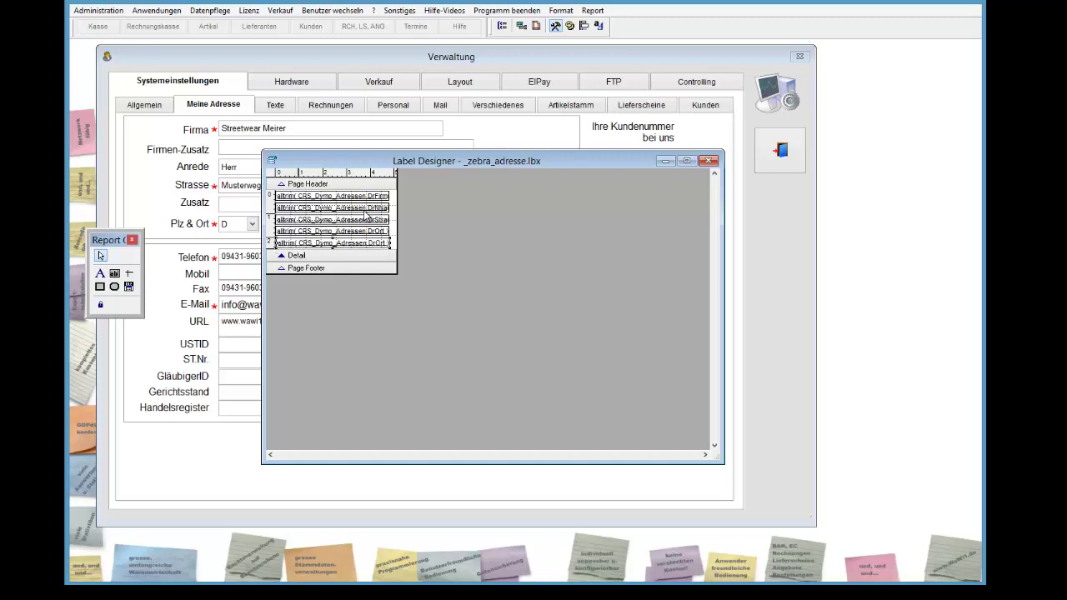
# Look up drLandNam in the Word field list and change the copied field's expression to alltrim( CRS_Dymo_Adressen.DrLandNam ).
pyautogui.press('Return')
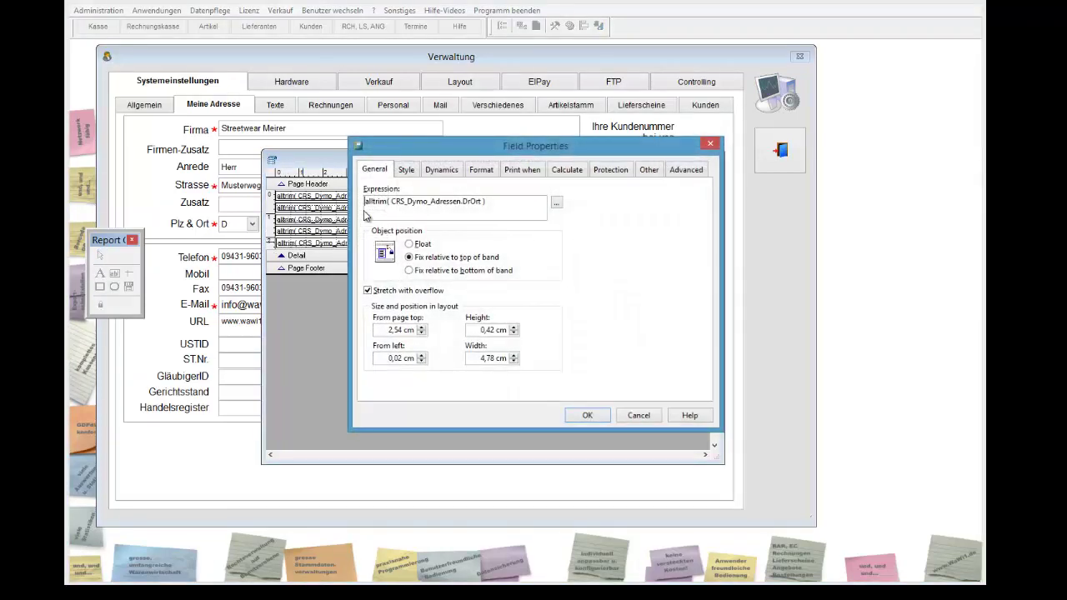
pyautogui.hotkey('alt', 'Tab')
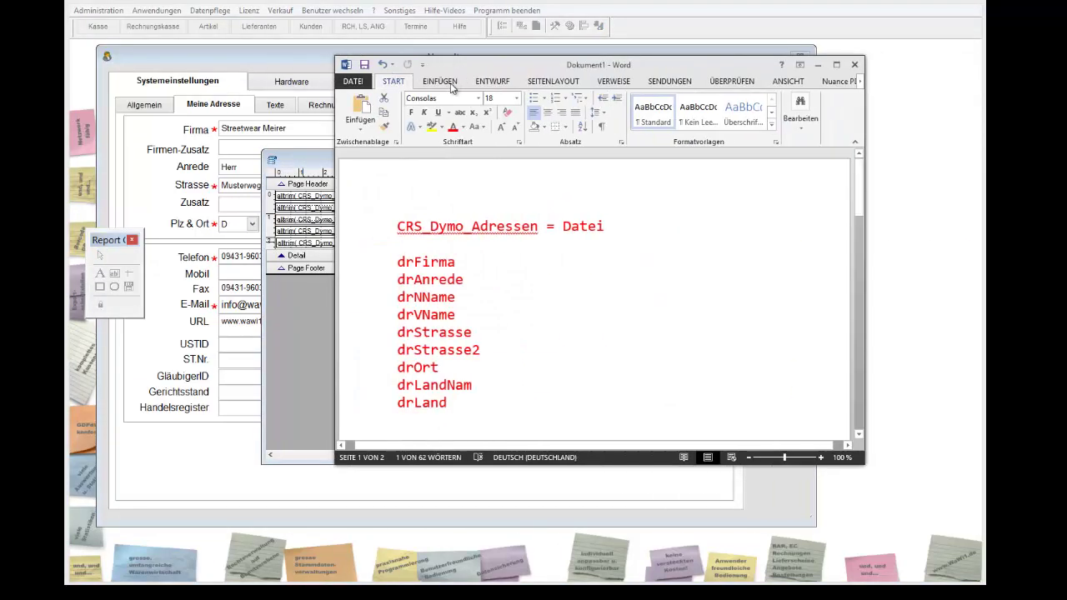
pyautogui.moveTo(398, 385); pyautogui.dragTo(473, 386)
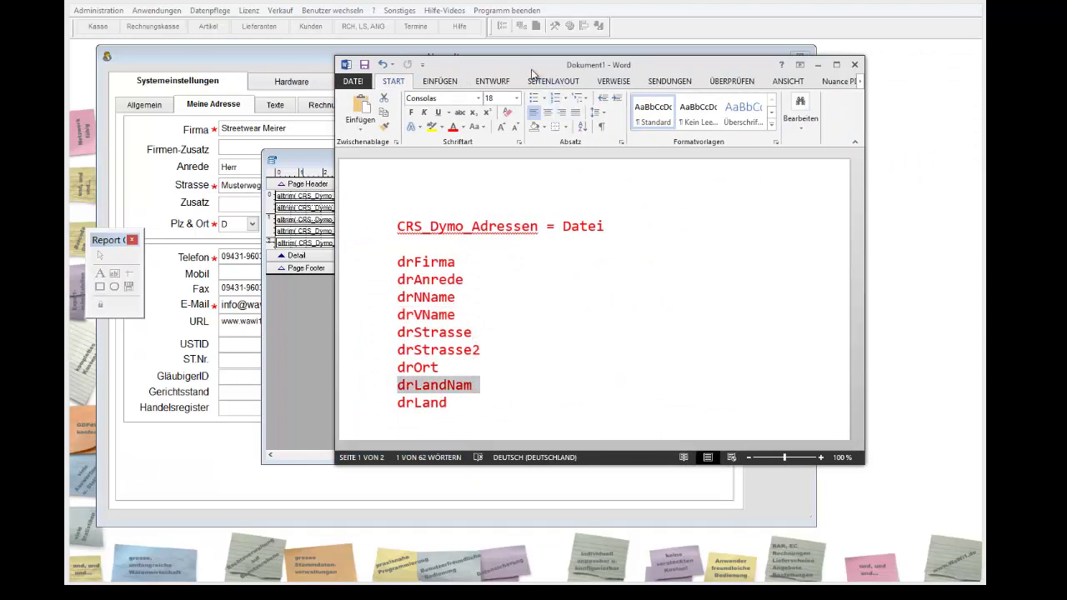
pyautogui.click(817, 64)
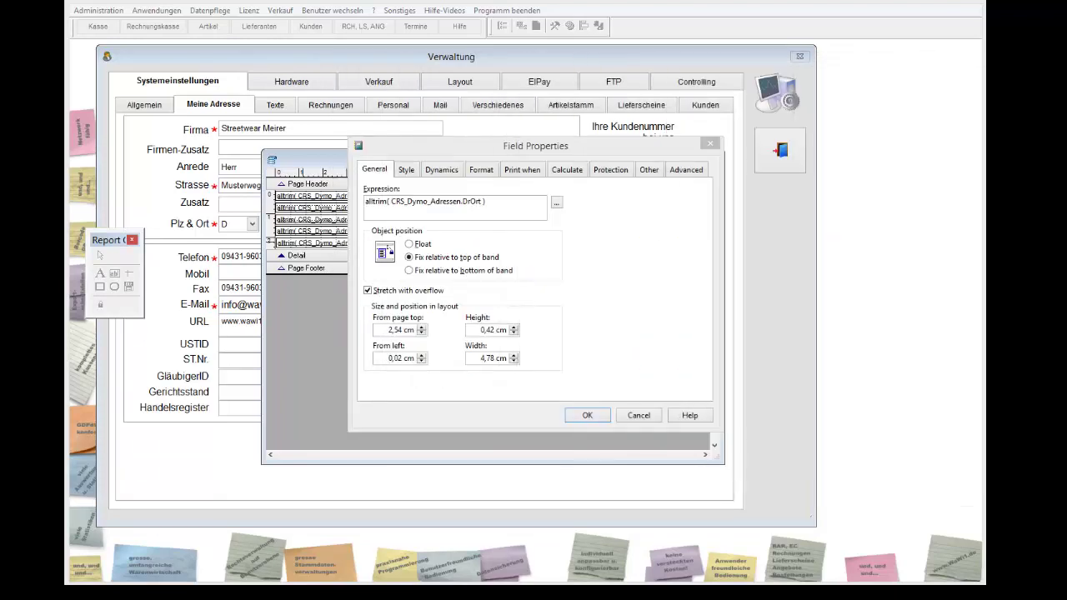
pyautogui.doubleClick(471, 202)
pyautogui.write('D')
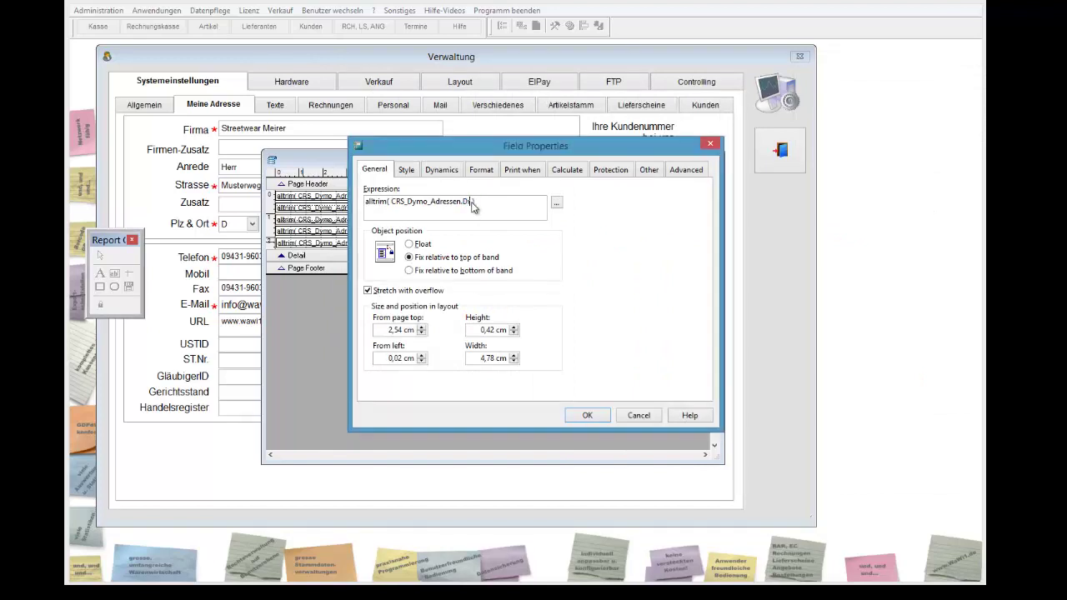
pyautogui.write('rLandNam')
# Replace the country name field's print condition with alltrim(CRS_Dymo_Adressen.DrLand) # alltrim(My_Adre.Land).
pyautogui.click(522, 169)
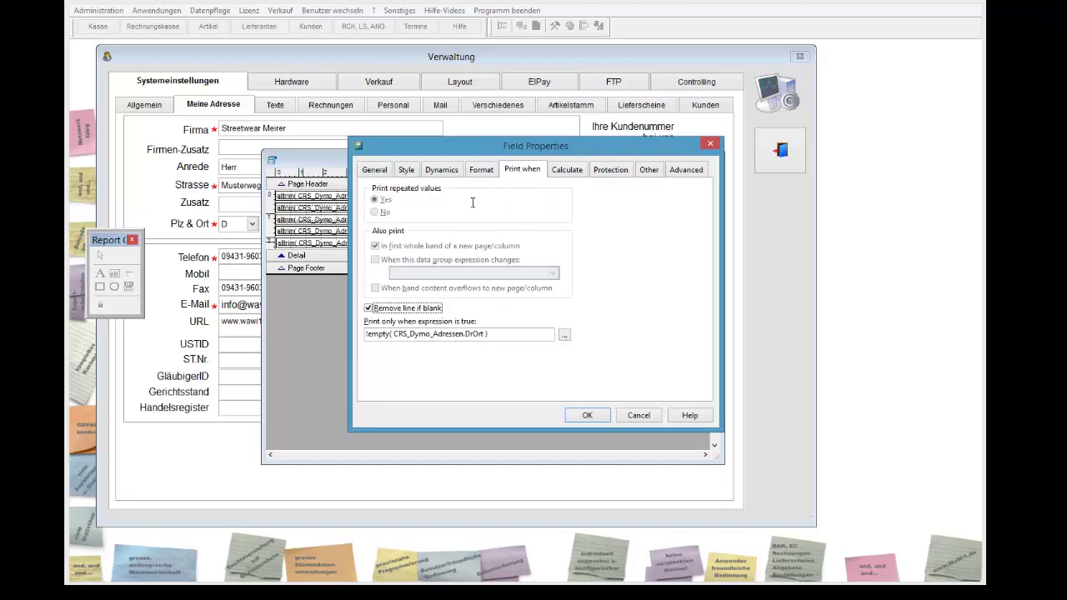
pyautogui.press('Tab')
pyautogui.hotkey('ctrl', 'a')
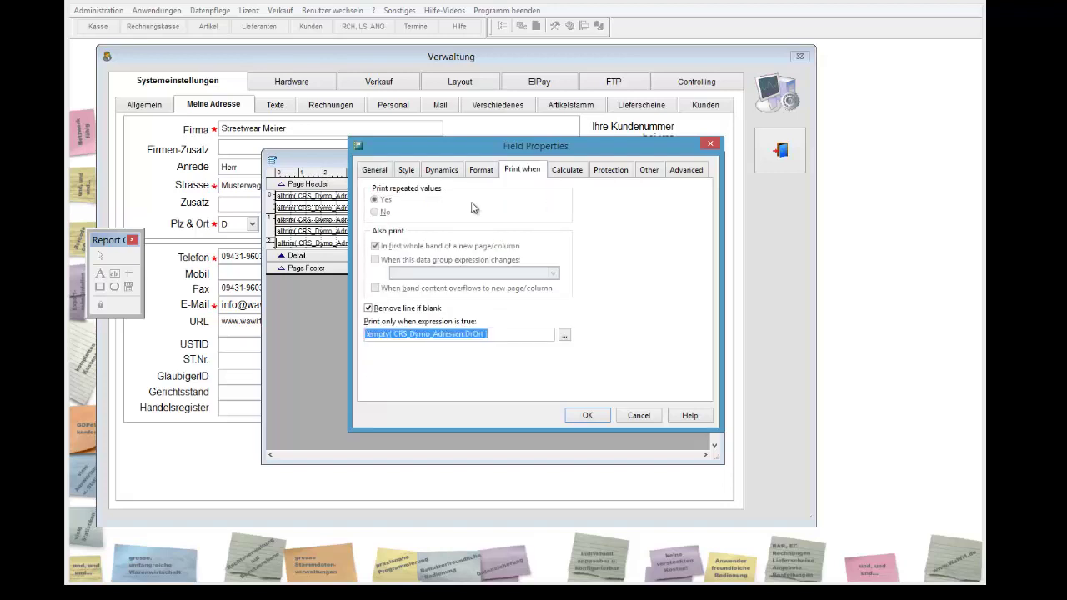
pyautogui.press('Delete')
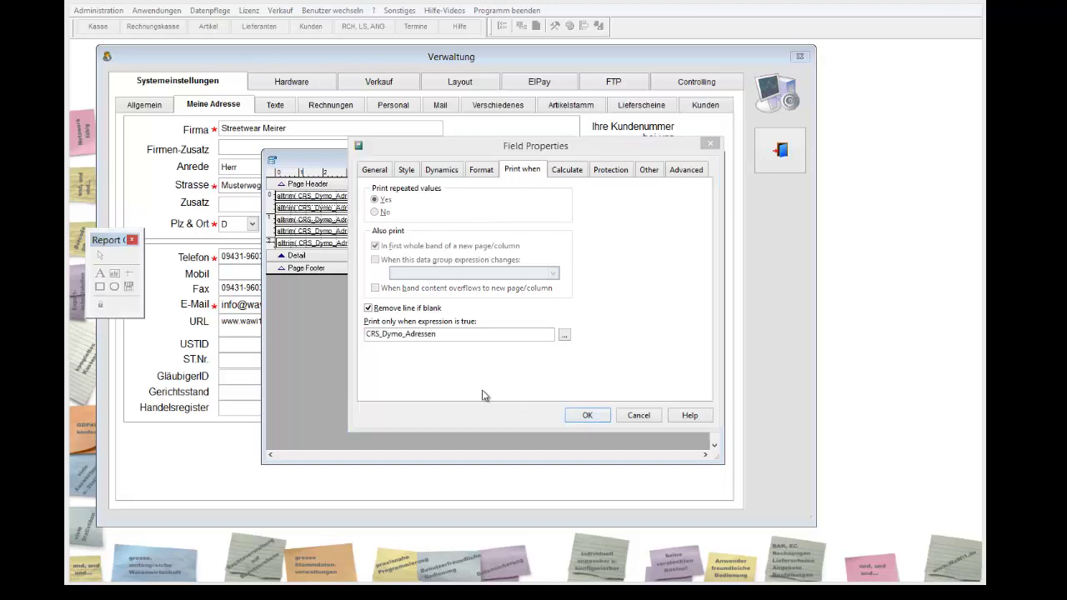
pyautogui.click(437, 334)
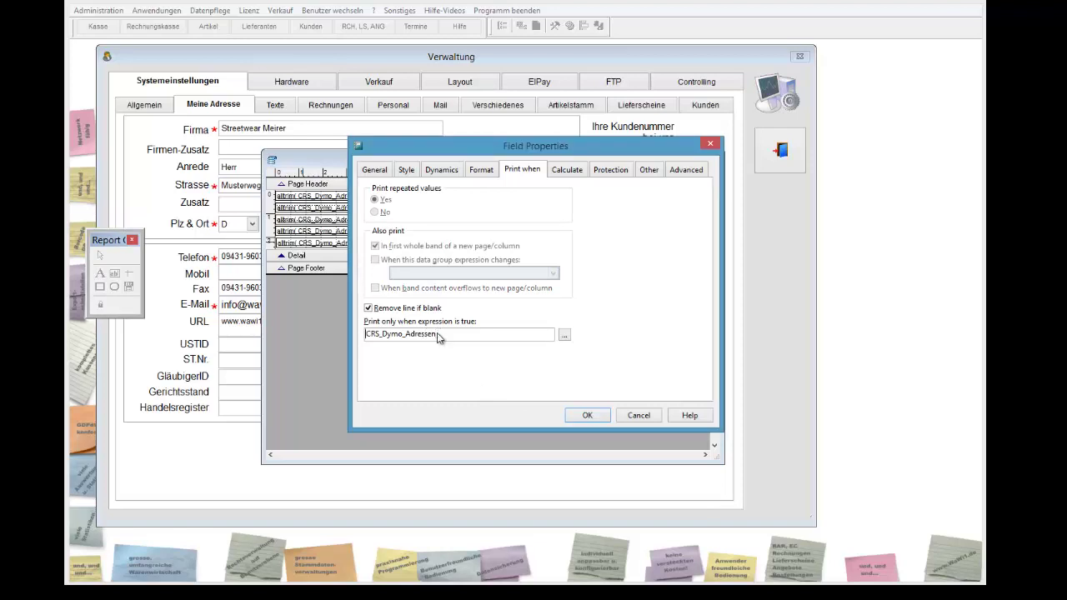
pyautogui.press('Home')
pyautogui.write('alltrim(')
pyautogui.write('.DrLand)')
pyautogui.hotkey('ctrl', 'shift', 'Left')
pyautogui.press('End')
pyautogui.write('# alltrim()')
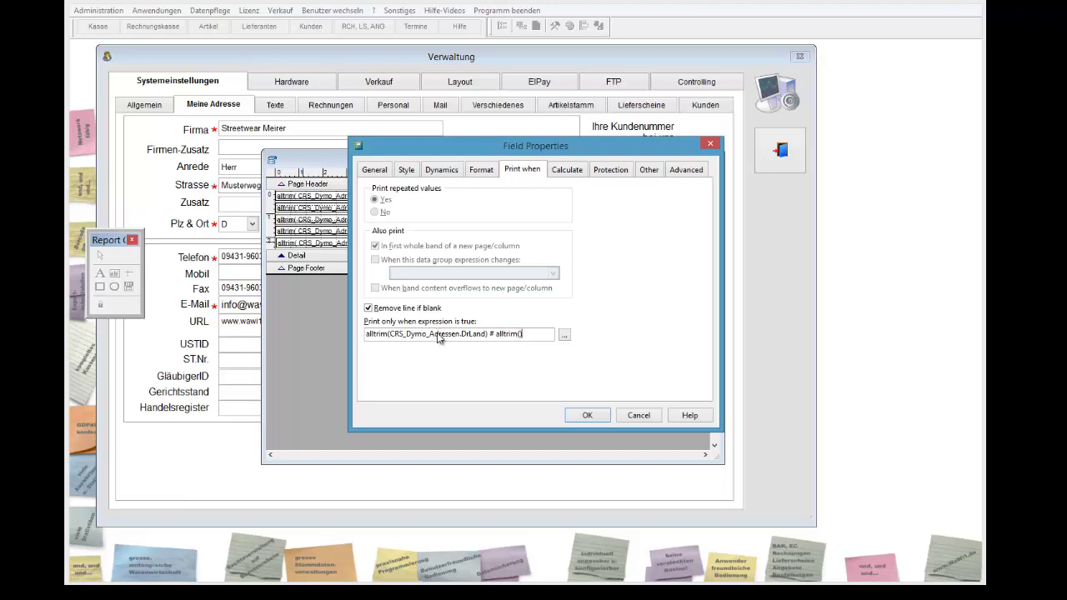
pyautogui.write('My_Adre.Land')
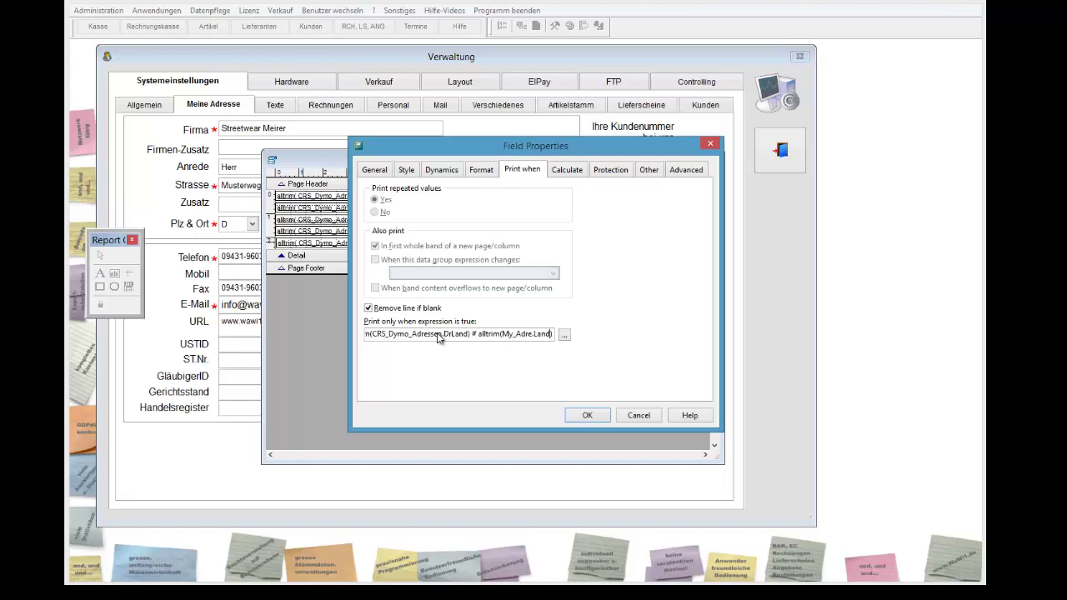
# Read through the country name field's complete print condition, checking both compared country fields and the operator.
pyautogui.press('Home')
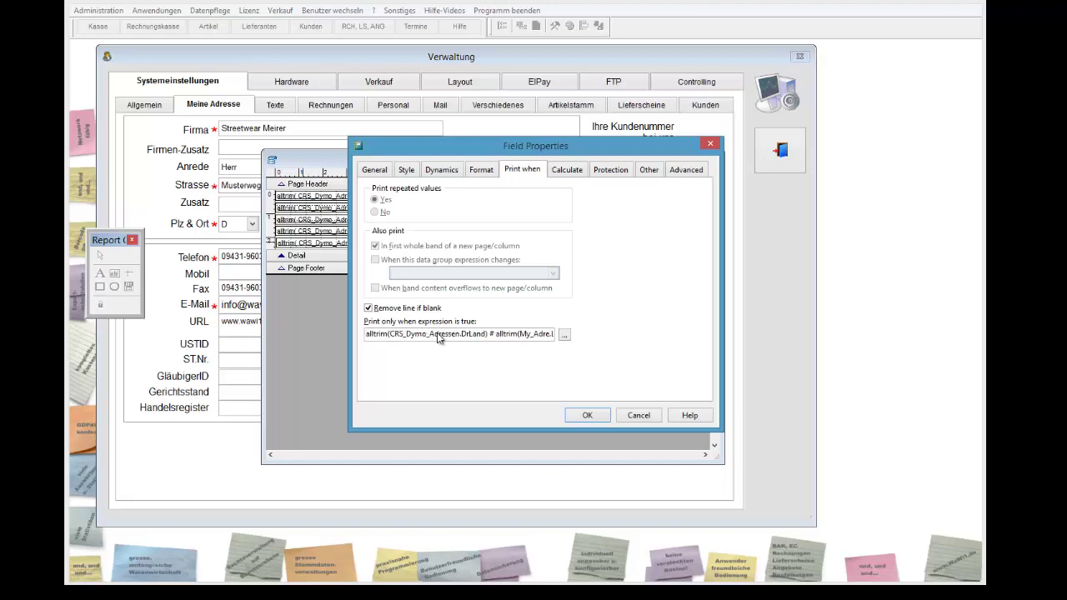
pyautogui.moveTo(461, 333); pyautogui.dragTo(487, 333)
pyautogui.press('Right')
pyautogui.press('Right')
pyautogui.press('Right')
pyautogui.press('Right')
pyautogui.press('Right')
pyautogui.press('Right')
pyautogui.press('Right')
pyautogui.press('Right')
pyautogui.press('Right')
pyautogui.press('Right')
pyautogui.press('Right')
pyautogui.press('Right')
pyautogui.press('Right')
pyautogui.press('Right')
pyautogui.press('Right')
pyautogui.press('Right')
pyautogui.press('End')
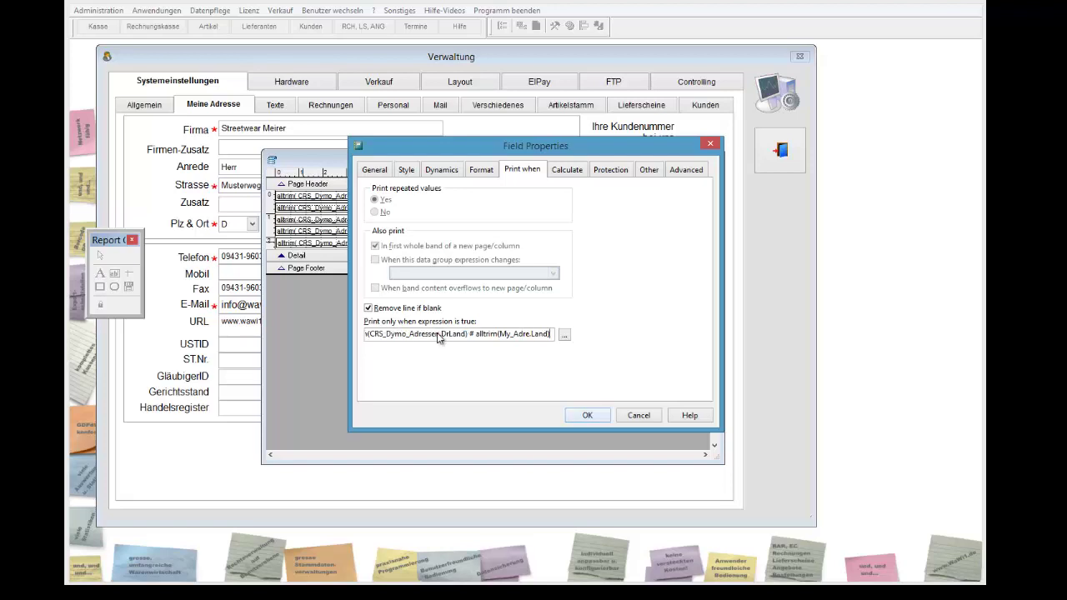
# Save the label layout with the new print condition and preview the own-address label using the ZDesigner printer.
pyautogui.press('Return')
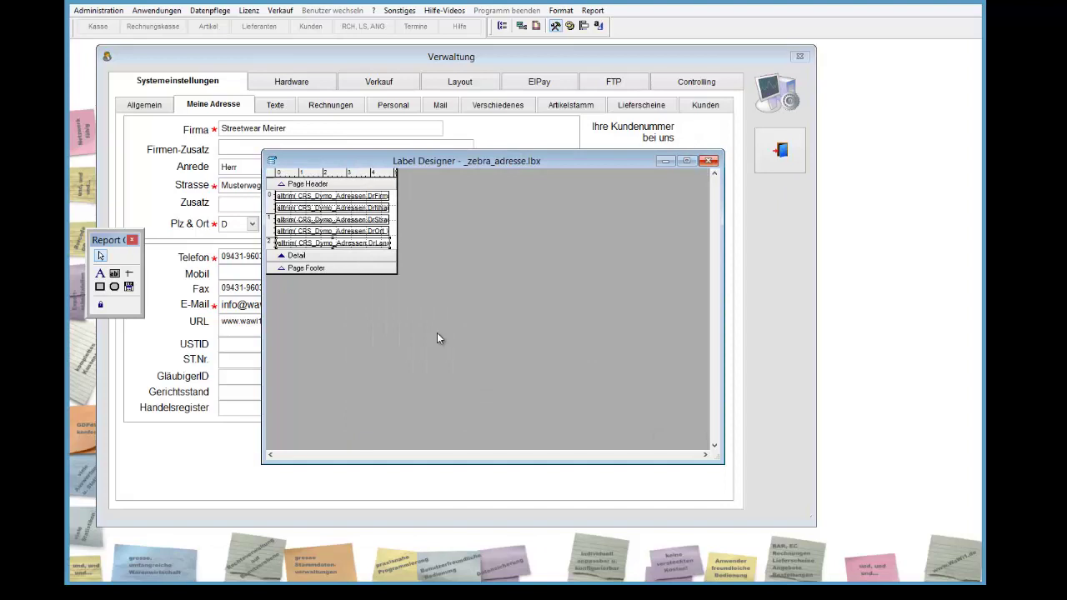
pyautogui.press('Escape')
pyautogui.press('Return')
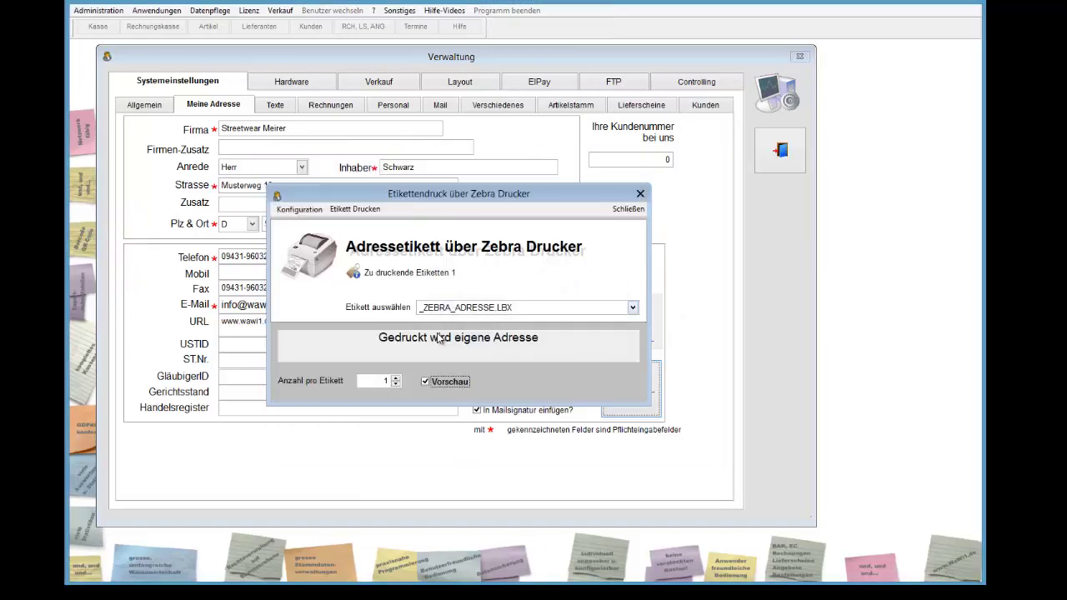
pyautogui.click(439, 338)
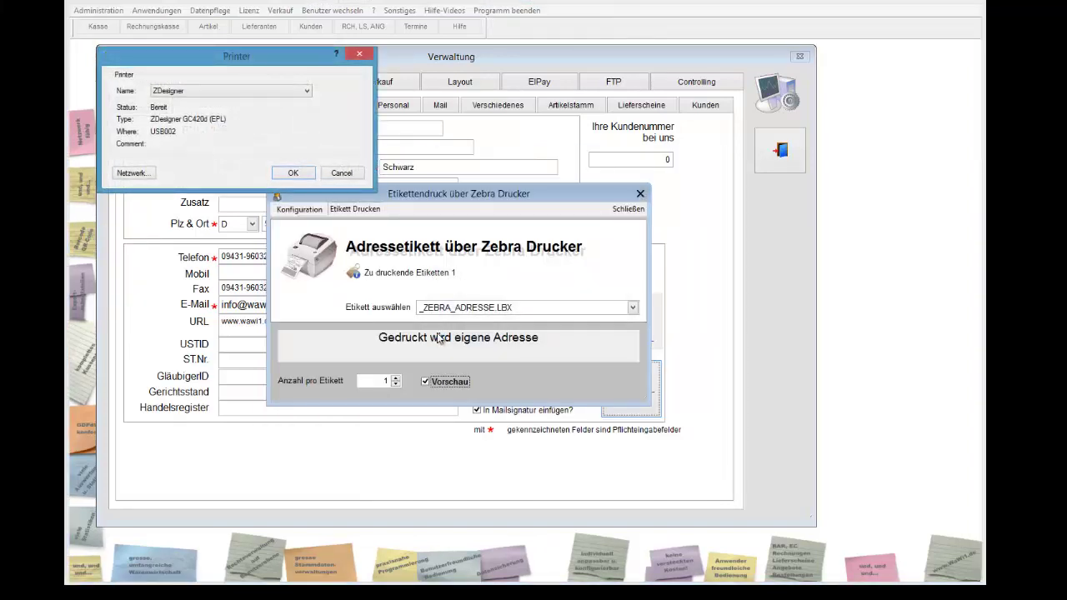
pyautogui.press('Return')
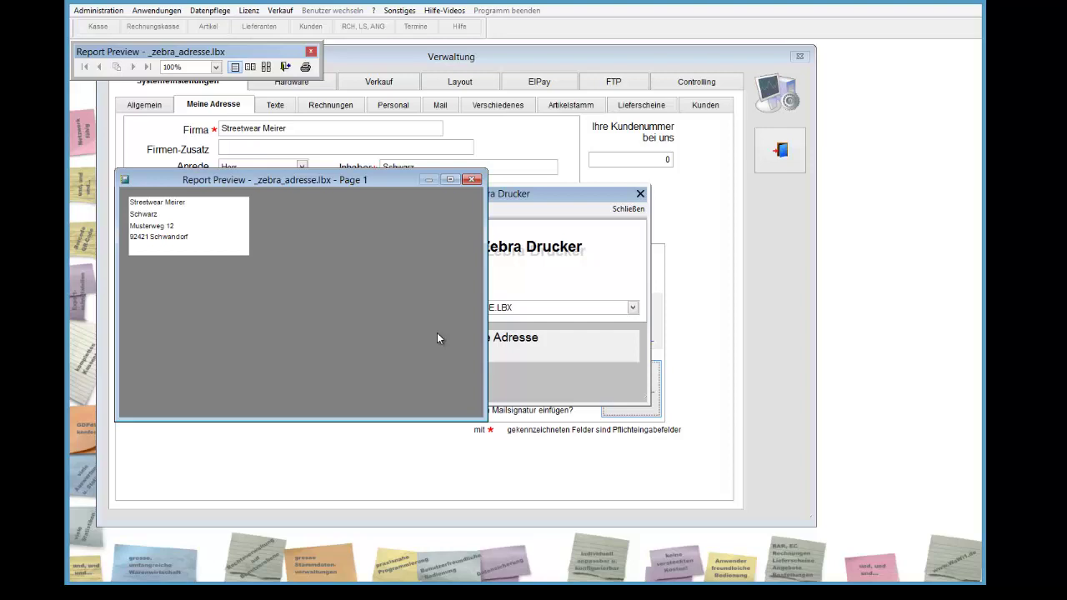
pyautogui.press('Escape')
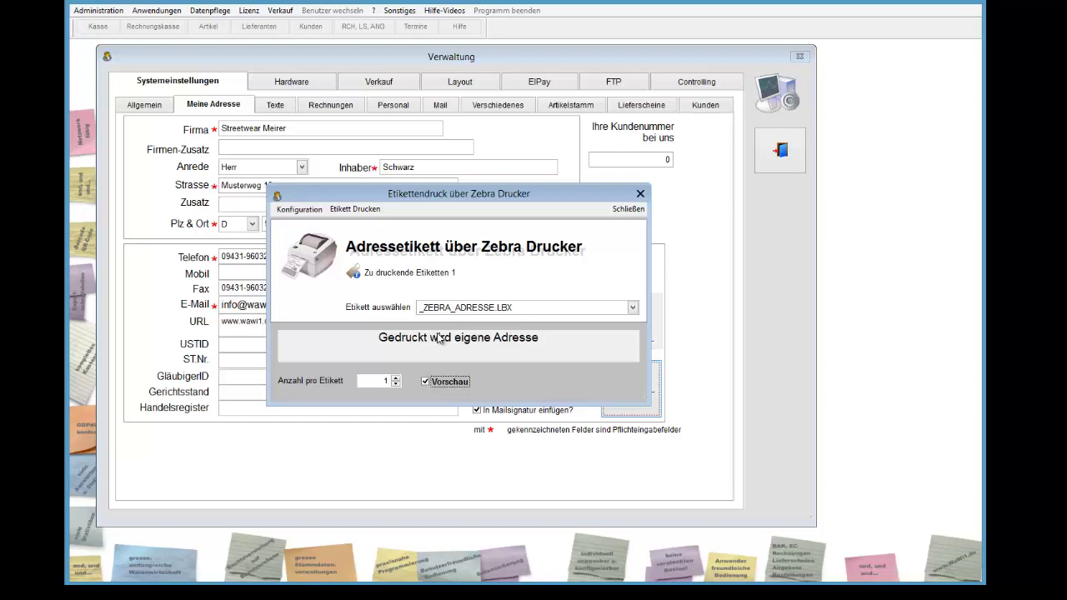
# Change the comparison operator in the country name field's print condition to = and save the label layout.
pyautogui.hotkey('alt', 'k')
pyautogui.press('Down')
pyautogui.press('Return')
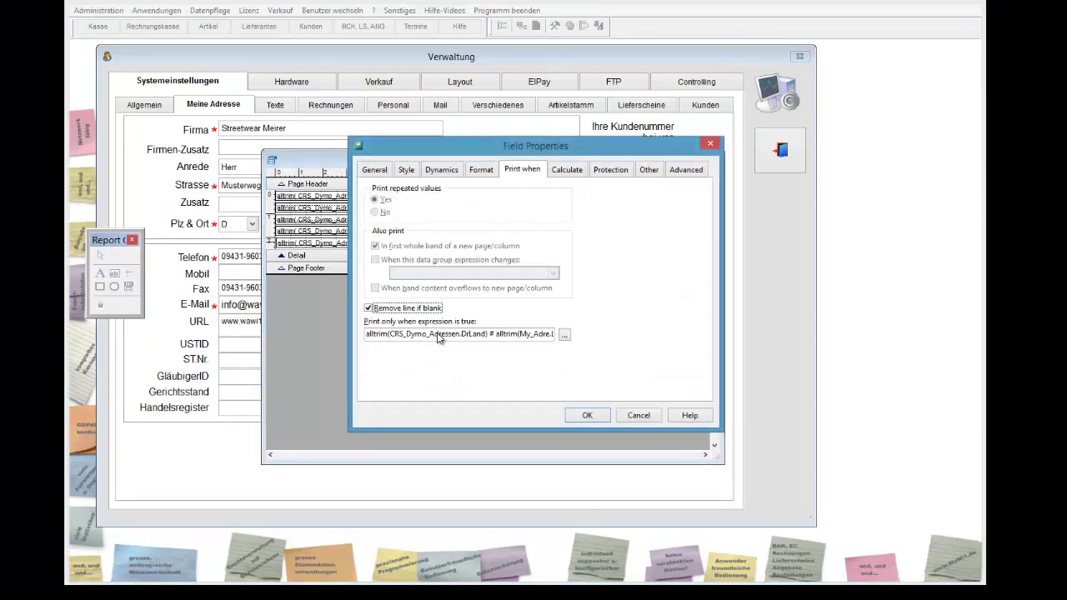
pyautogui.click(437, 334)
pyautogui.press('BackSpace')
pyautogui.write('=')
pyautogui.press('Return')
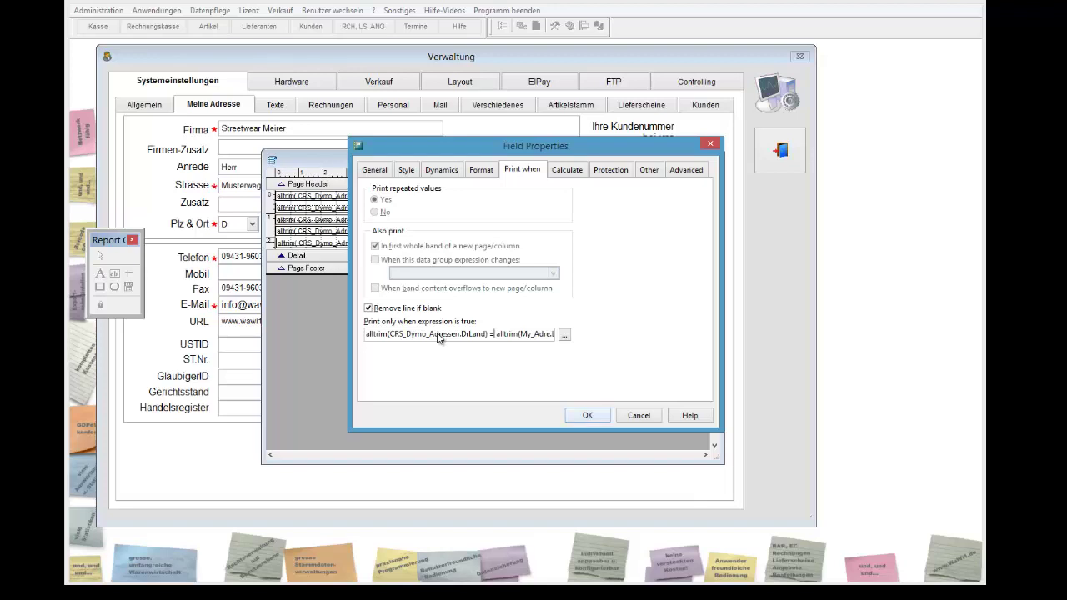
pyautogui.press('Escape')
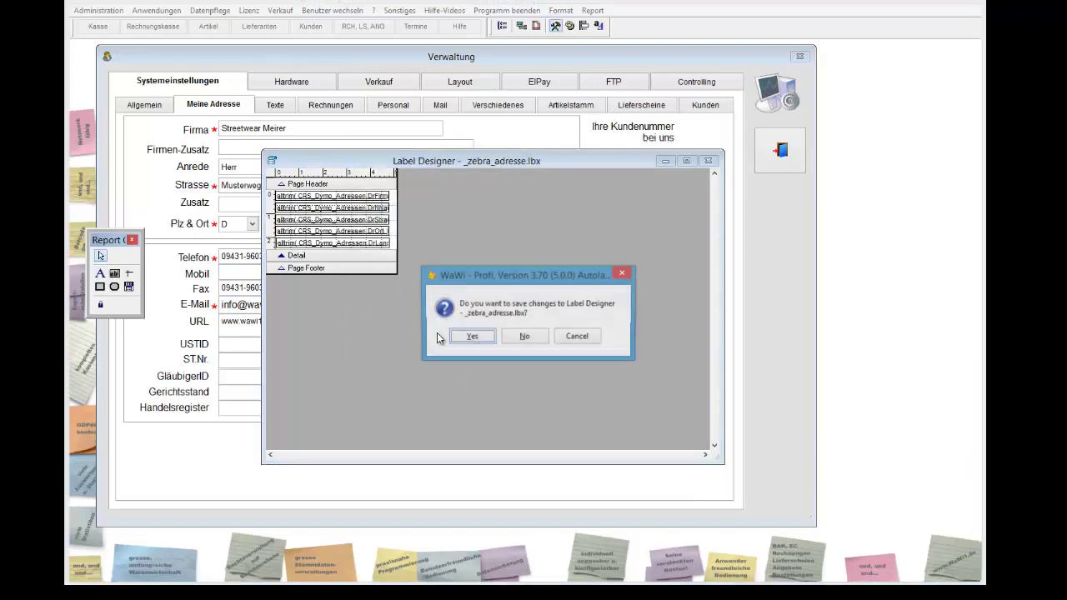
pyautogui.press('Return')
# Preview the own-address label and check whether the country line prints with the changed condition.
pyautogui.hotkey('ctrl', 'p')
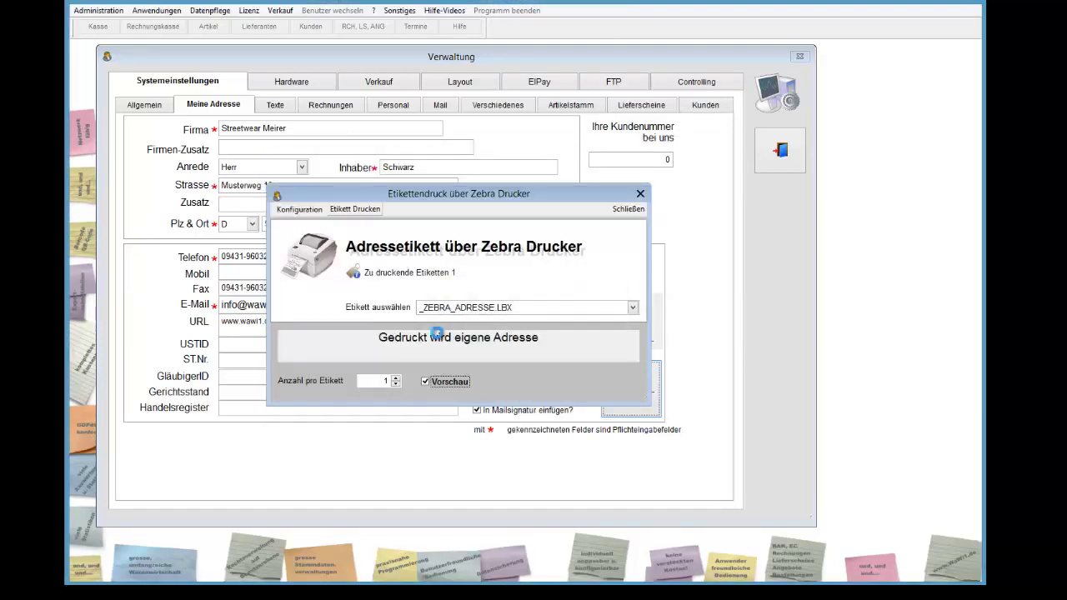
pyautogui.press('Return')
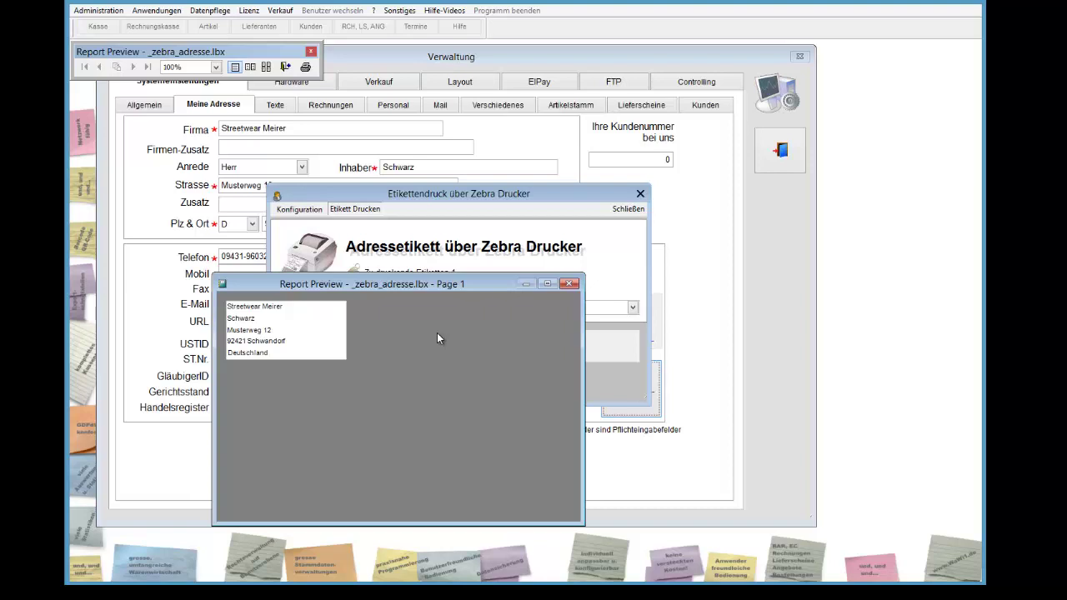
pyautogui.press('Escape')
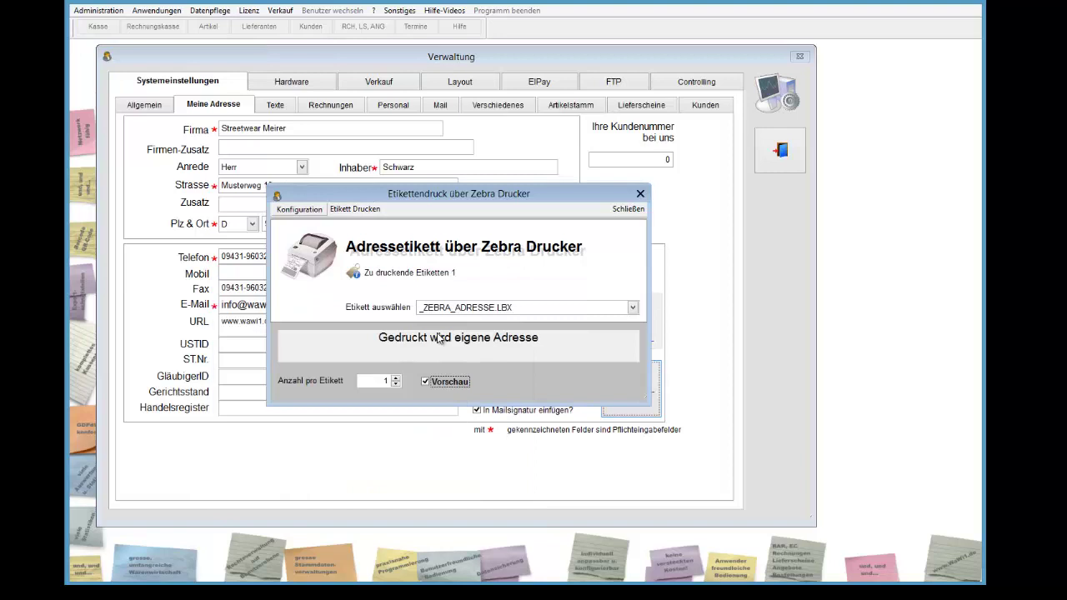
pyautogui.click(438, 336)
pyautogui.press('Return')
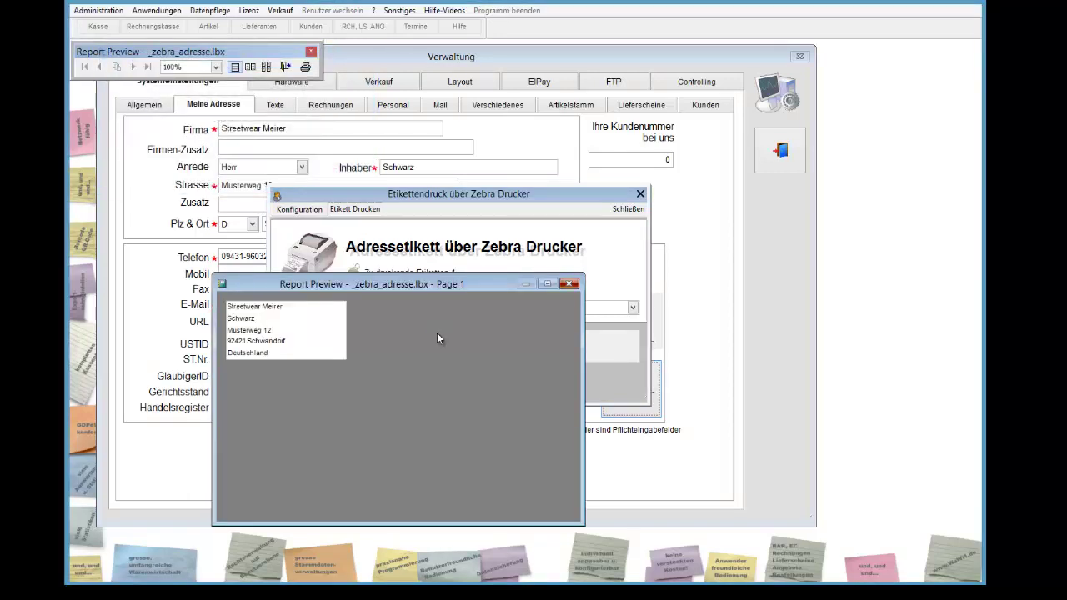
pyautogui.press('Escape')
# Set the font of the company name field on the Zebra address label to Arial Narrow, size 8, bold.
pyautogui.hotkey('alt', 'k')
pyautogui.press('Return')
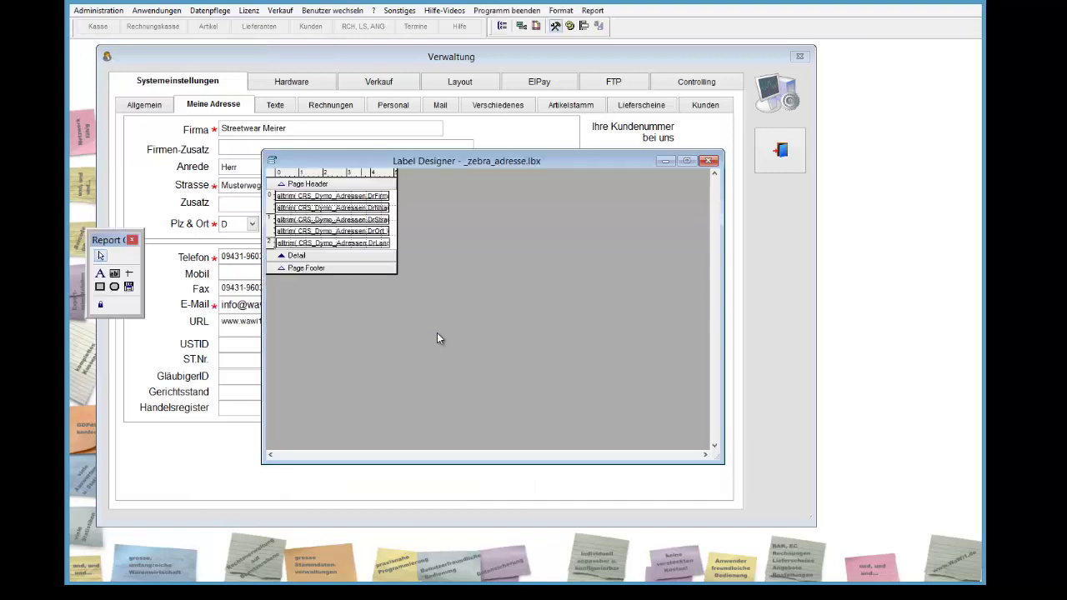
pyautogui.press('Tab')
pyautogui.press('Return')
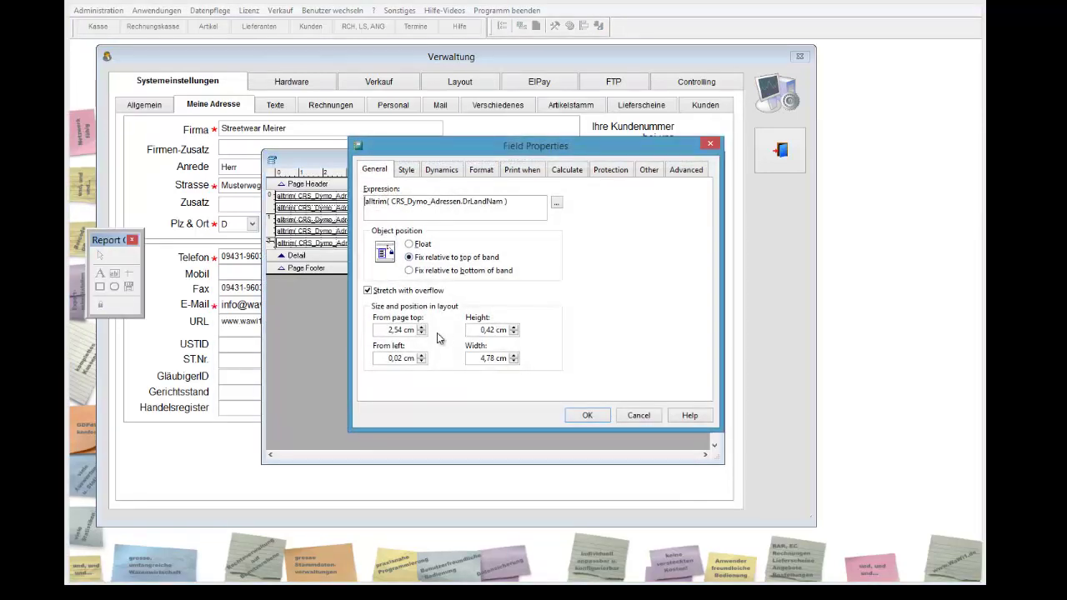
pyautogui.press('Escape')
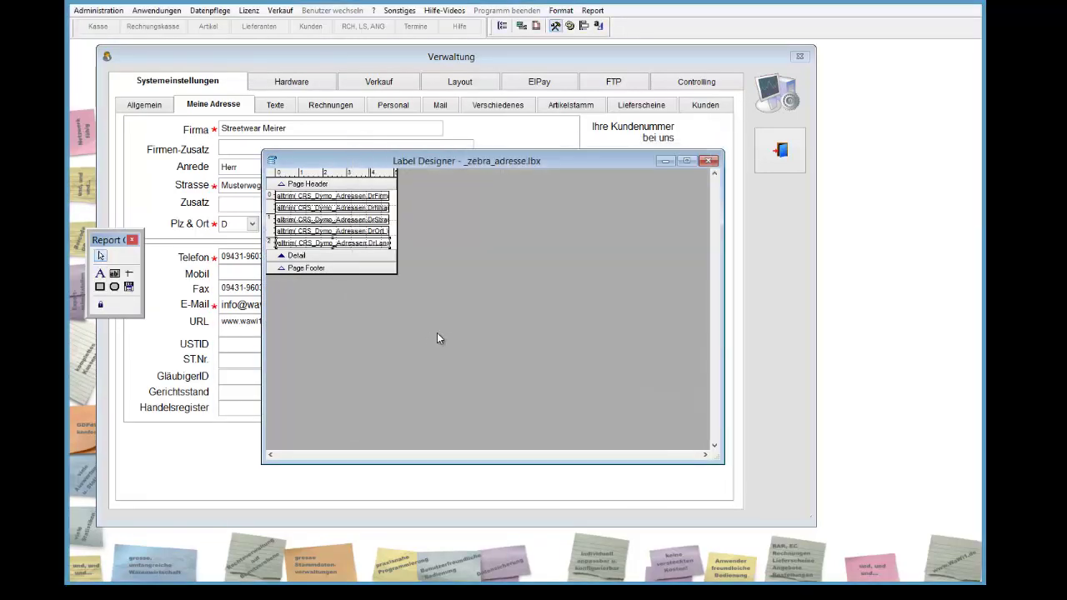
pyautogui.press('Return')
pyautogui.hotkey('ctrl', 'Tab')
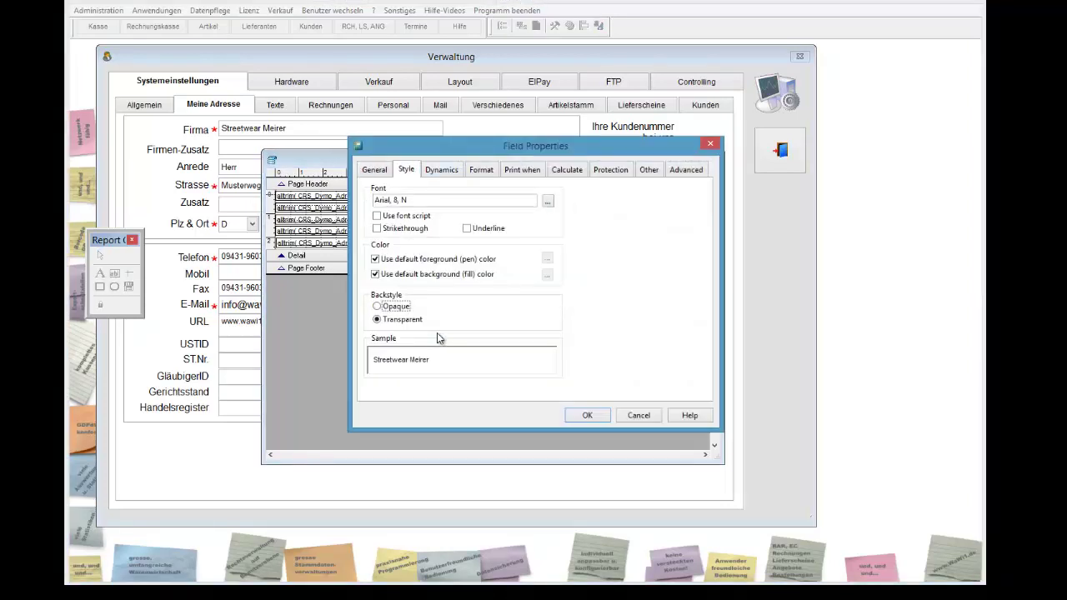
pyautogui.press('Tab')
pyautogui.press('Return')
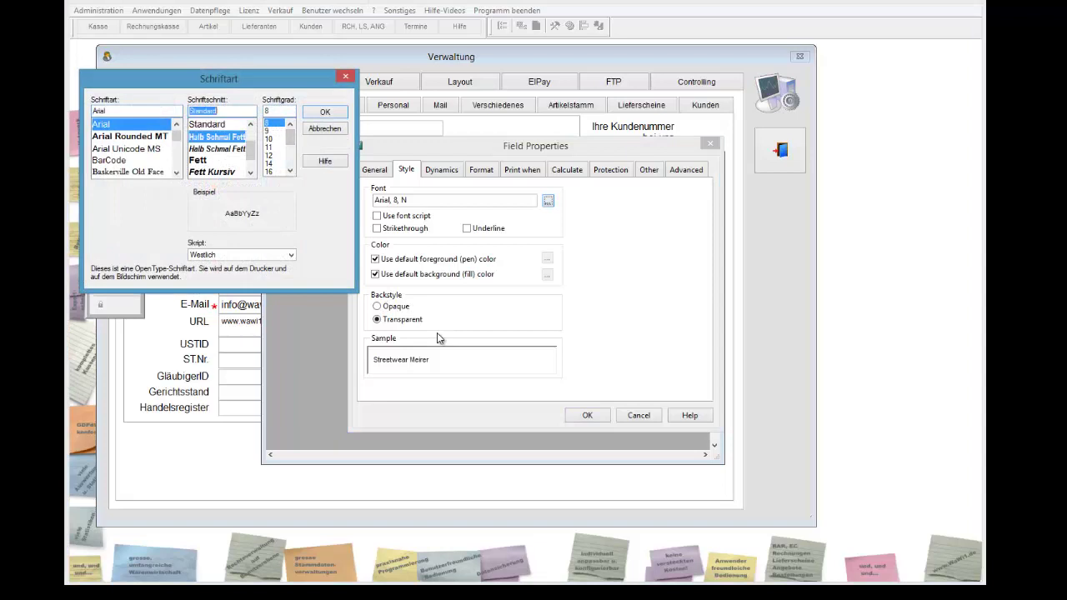
pyautogui.press('Down')
pyautogui.press('Return')
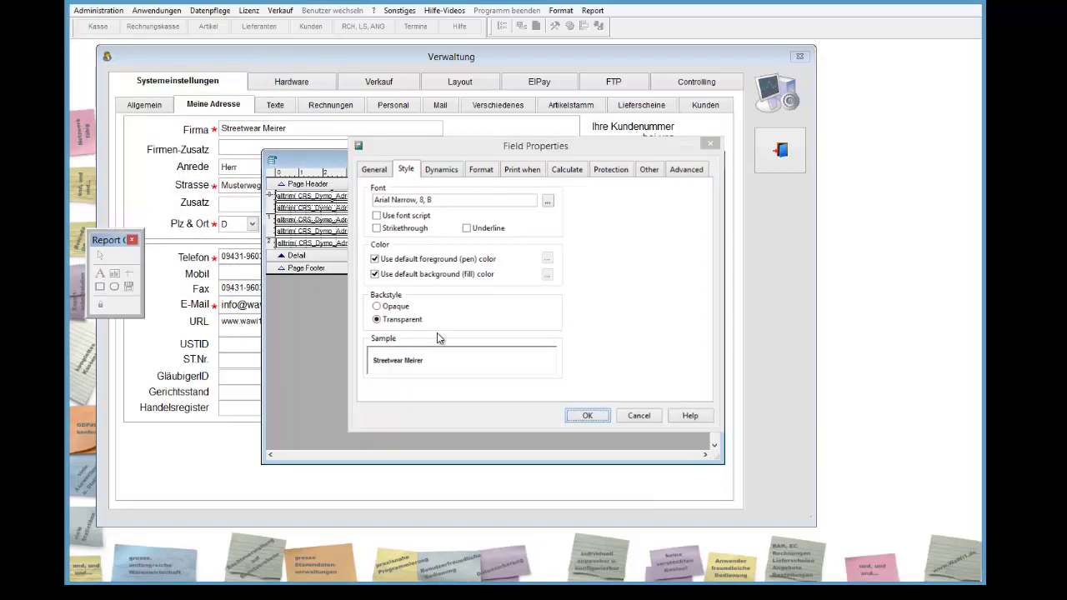
pyautogui.press('Return')
# Save the label layout with the changed company name font and check it in the print preview.
pyautogui.press('Escape')
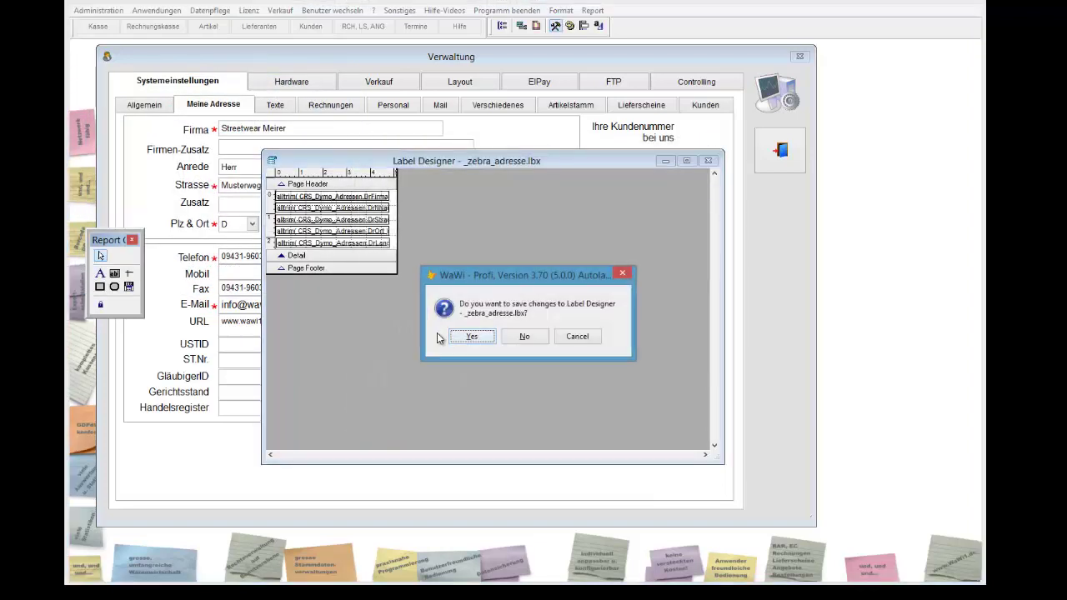
pyautogui.press('Return')
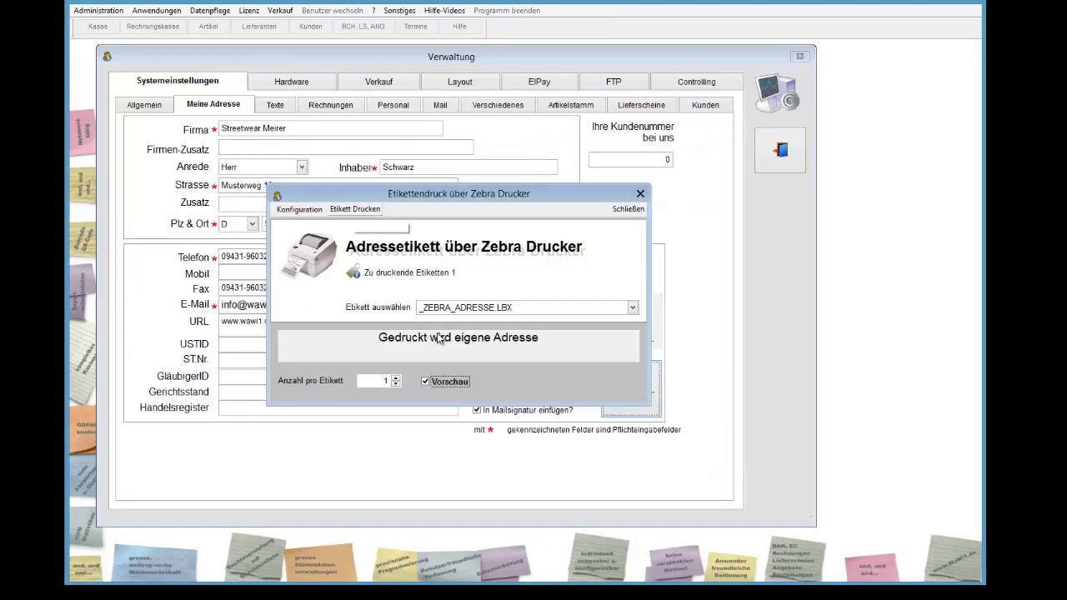
pyautogui.press('Return')
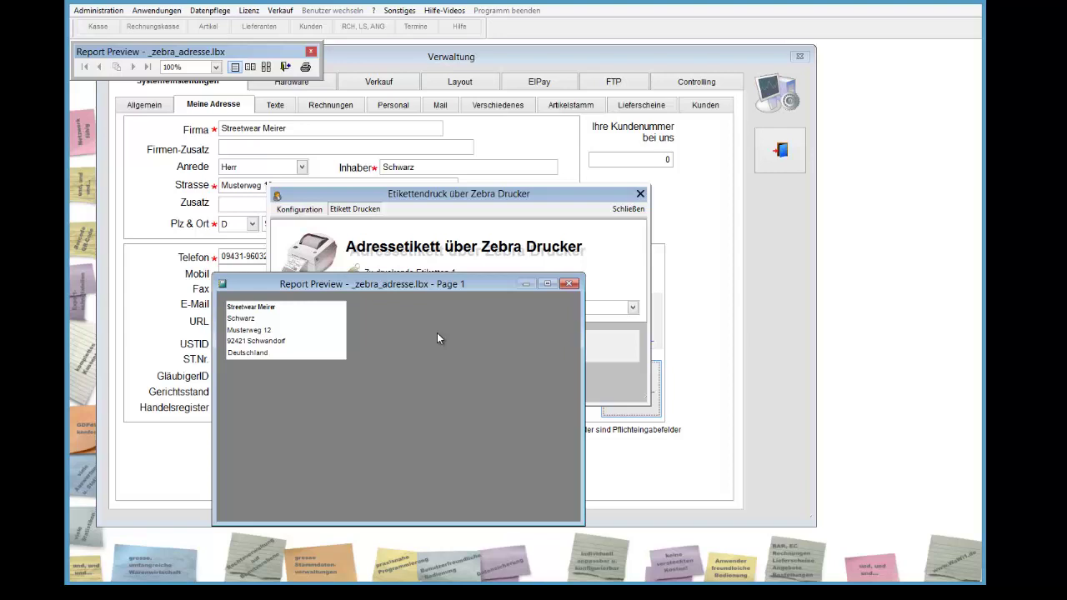
pyautogui.press('Escape')
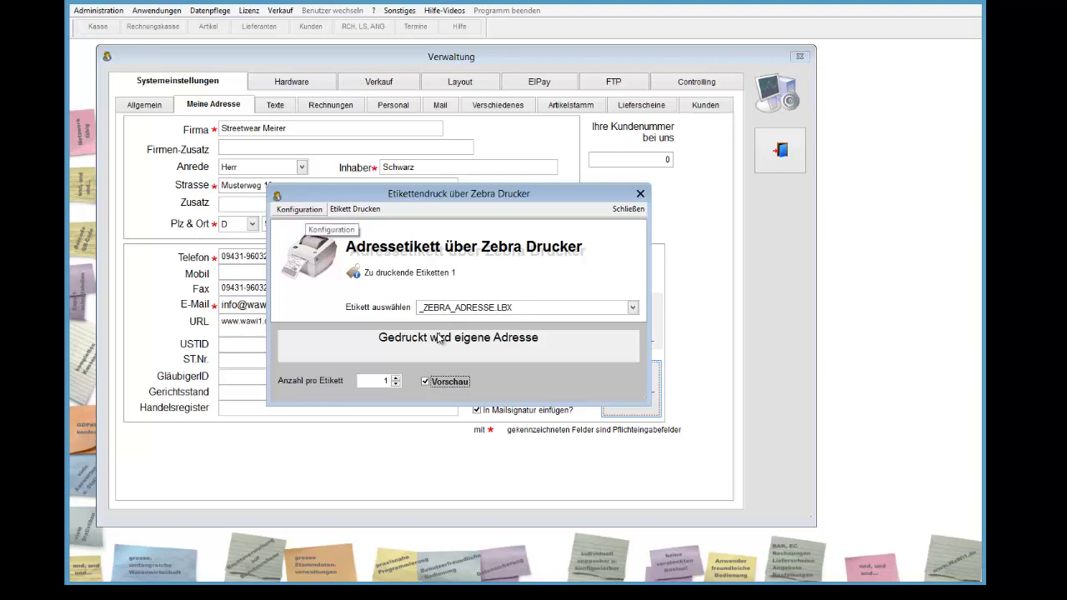
# Open the label directory WAWI_PROFI\Layouts\Labels in File Explorer and locate the _ZEBRA_ADRESSE.LBT and _ZEBRA_ADRESSE.LBX files.
pyautogui.click(299, 209)
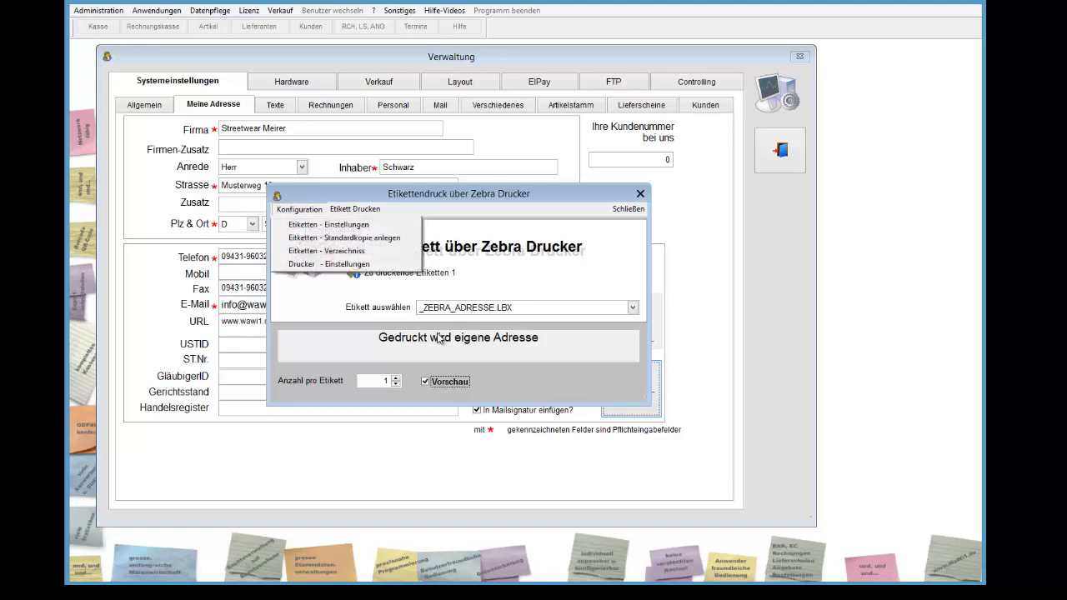
pyautogui.press('Escape')
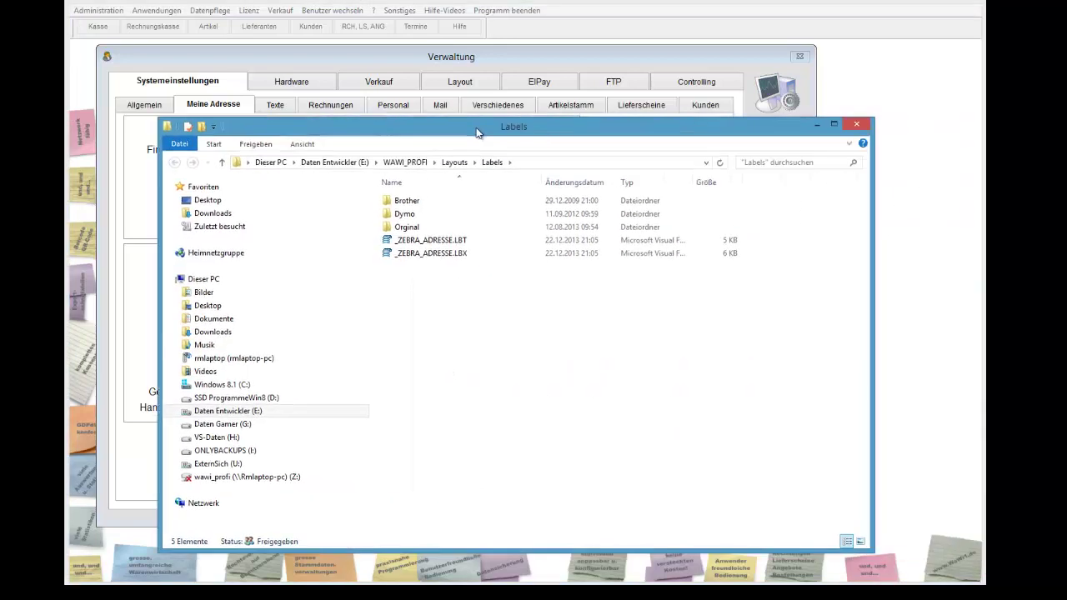
pyautogui.click(372, 242)
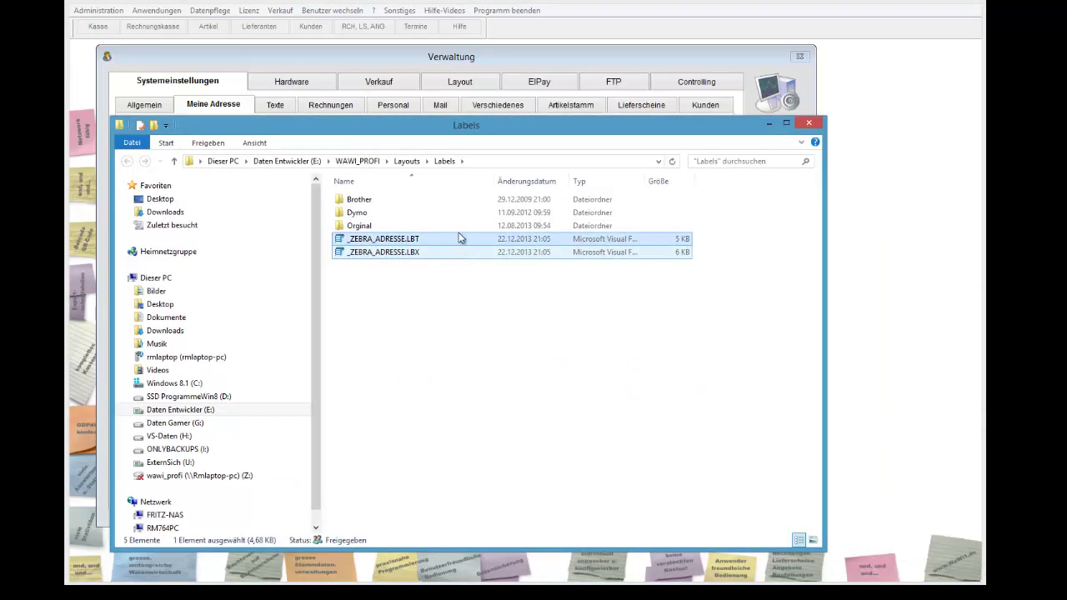
pyautogui.click(408, 253)
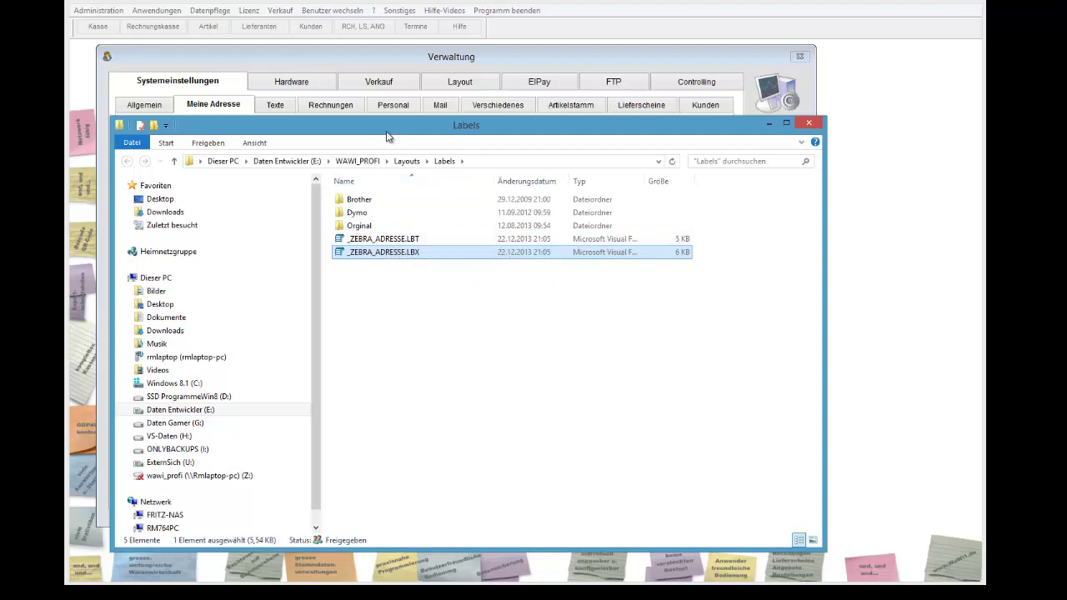
pyautogui.click(768, 124)
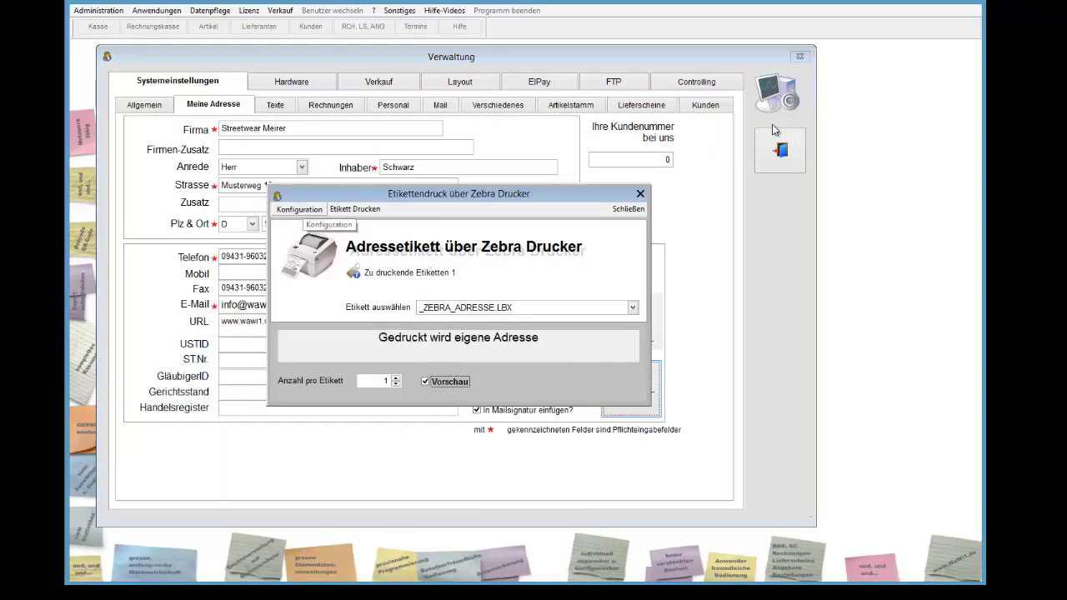
# Create a standard copy of the Zebra address label layout and close its Label Designer window.
pyautogui.click(300, 208)
pyautogui.press('Down')
pyautogui.press('Down')
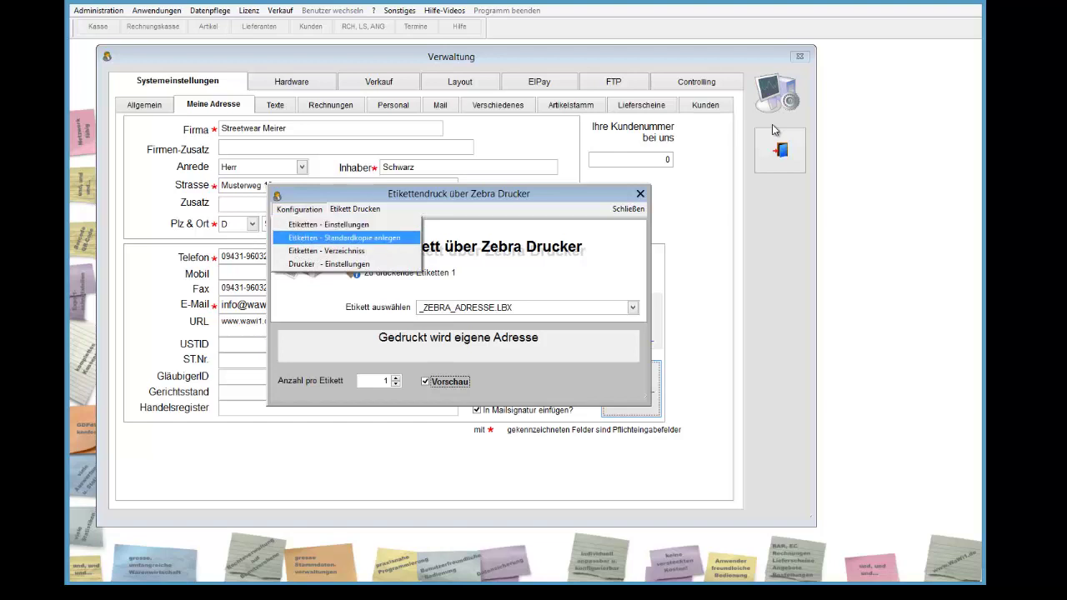
pyautogui.press('Return')
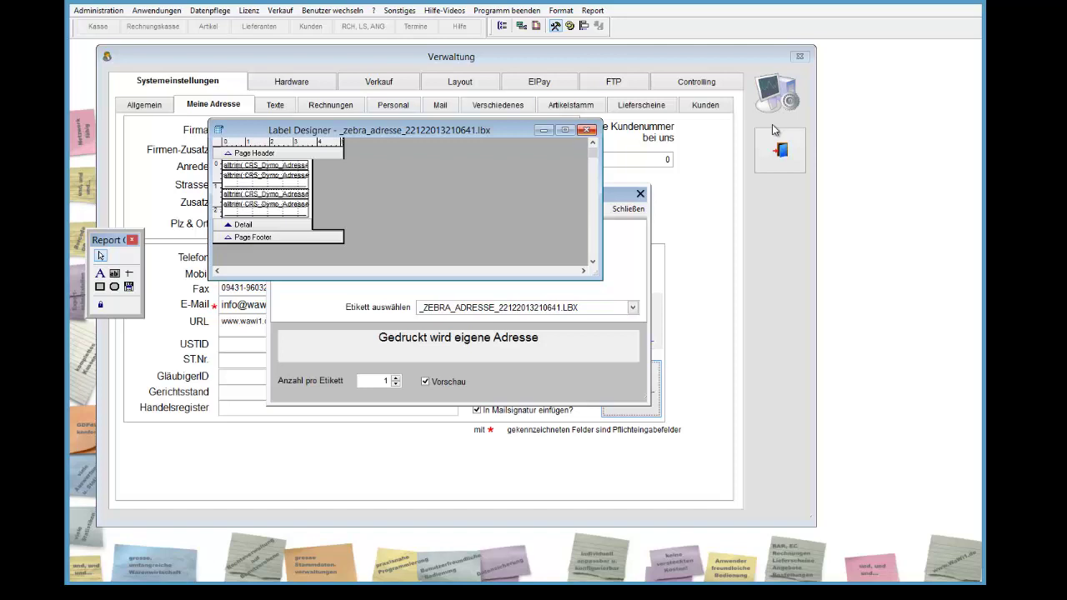
pyautogui.press('Escape')
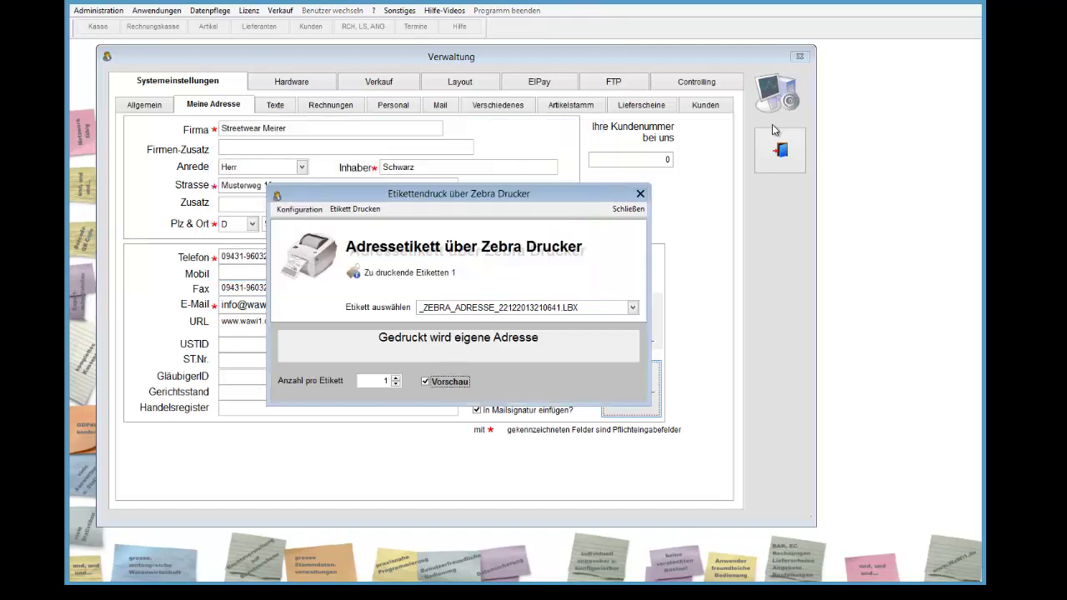
# Check the label selection for the newly created copy alongside _ZEBRA_ADRESSE.LBX.
pyautogui.press('Tab')
pyautogui.hotkey('alt', 'Down')
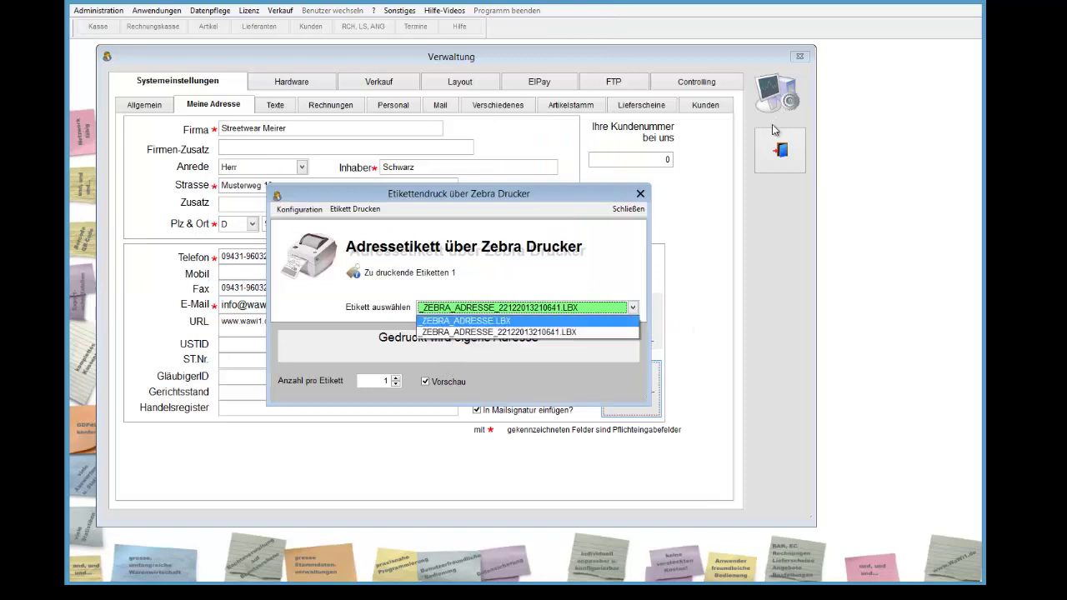
pyautogui.press('Return')
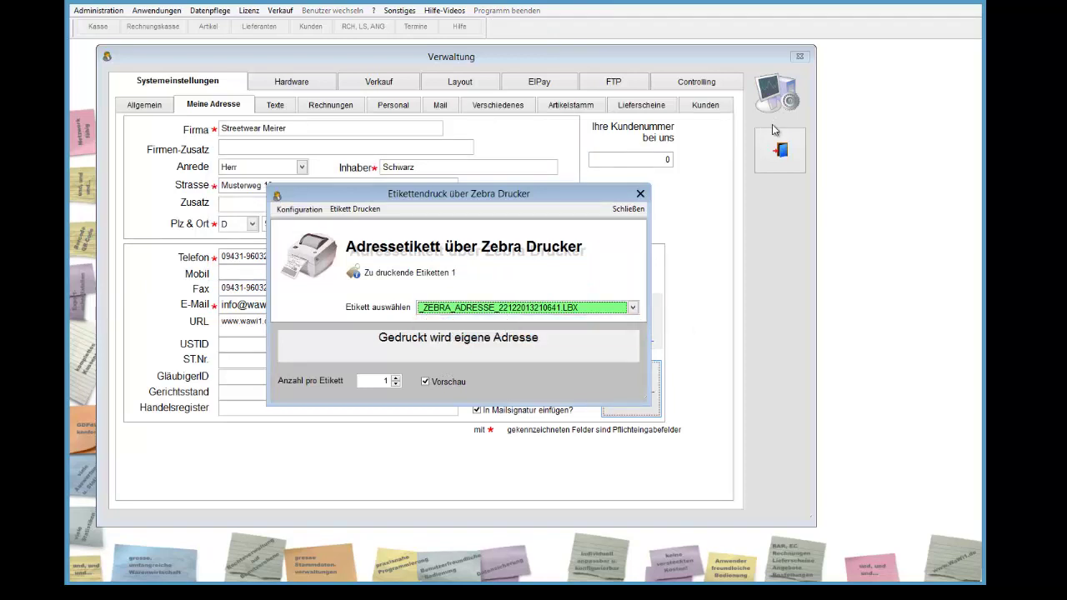
# Open the label directory and rename the label copy's .lbx file to _zebra_adresse_1.lbx.
pyautogui.click(299, 209)
pyautogui.click(317, 250)
pyautogui.press('Down')
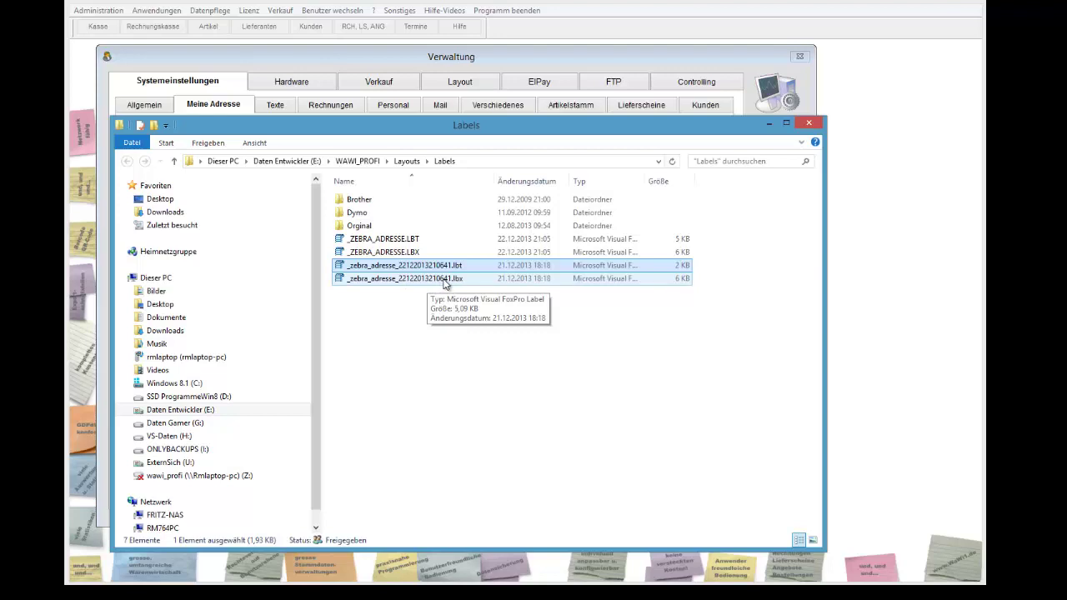
pyautogui.click(425, 279)
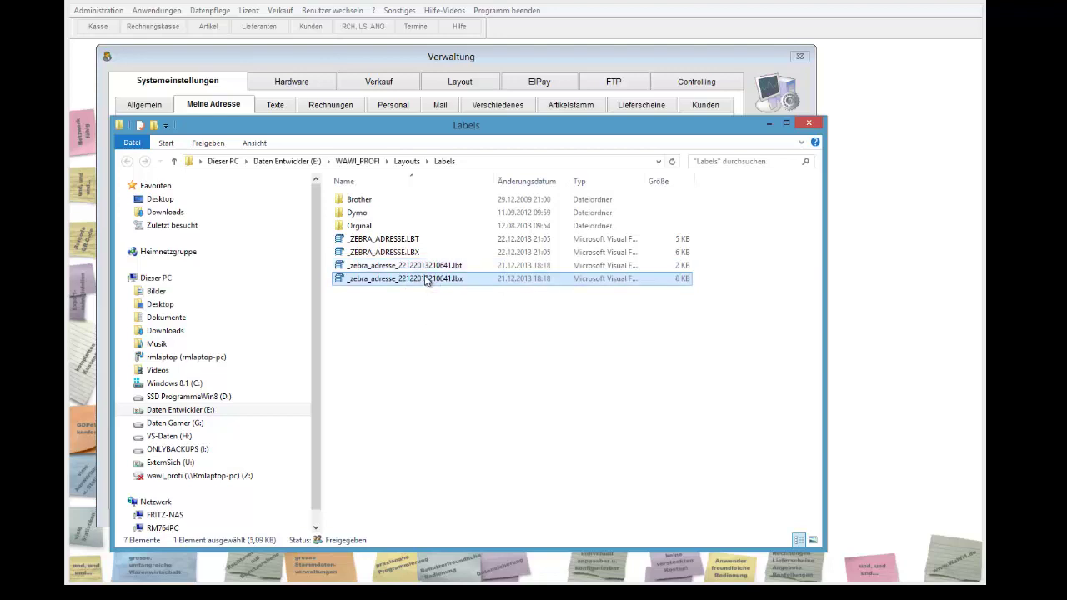
pyautogui.click(425, 279)
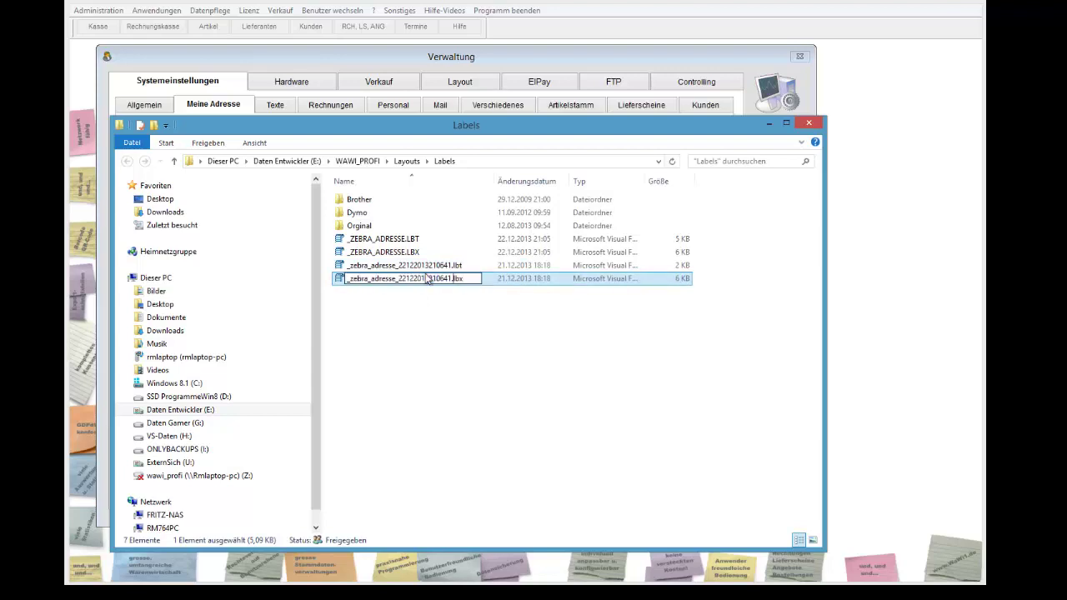
pyautogui.press('BackSpace')
pyautogui.press('BackSpace')
pyautogui.press('BackSpace')
pyautogui.press('BackSpace')
pyautogui.press('BackSpace')
pyautogui.press('BackSpace')
pyautogui.press('BackSpace')
pyautogui.press('BackSpace')
pyautogui.press('BackSpace')
pyautogui.press('BackSpace')
pyautogui.press('BackSpace')
pyautogui.press('BackSpace')
pyautogui.press('BackSpace')
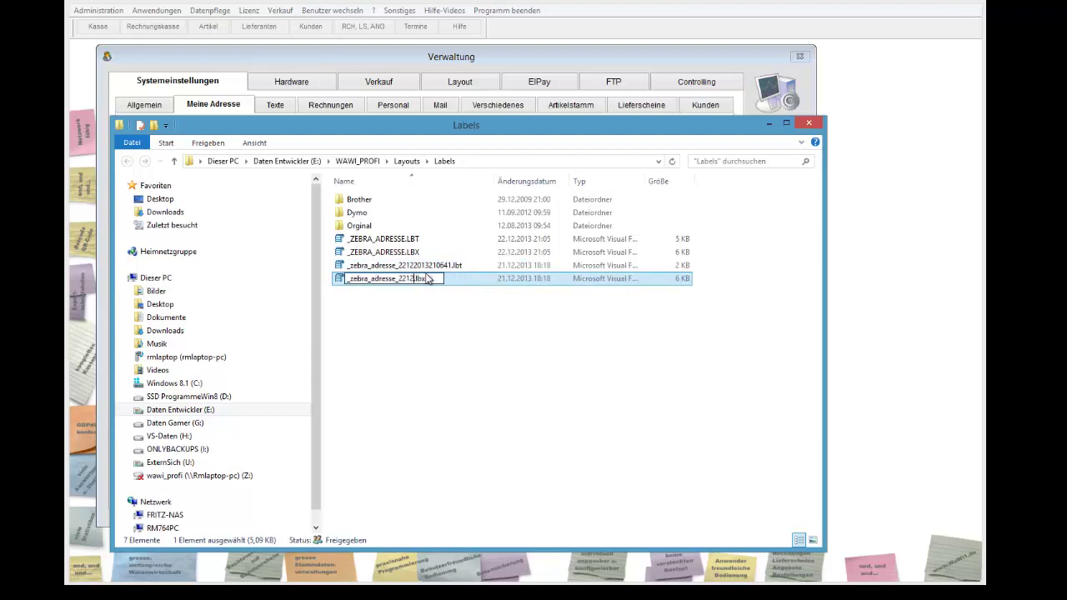
pyautogui.press('BackSpace')
pyautogui.write('1')
pyautogui.press('Return')
# Rename the copy's matching .lbt file to _zebra_adresse_1.lbt and close the Labels folder.
pyautogui.click(414, 281)
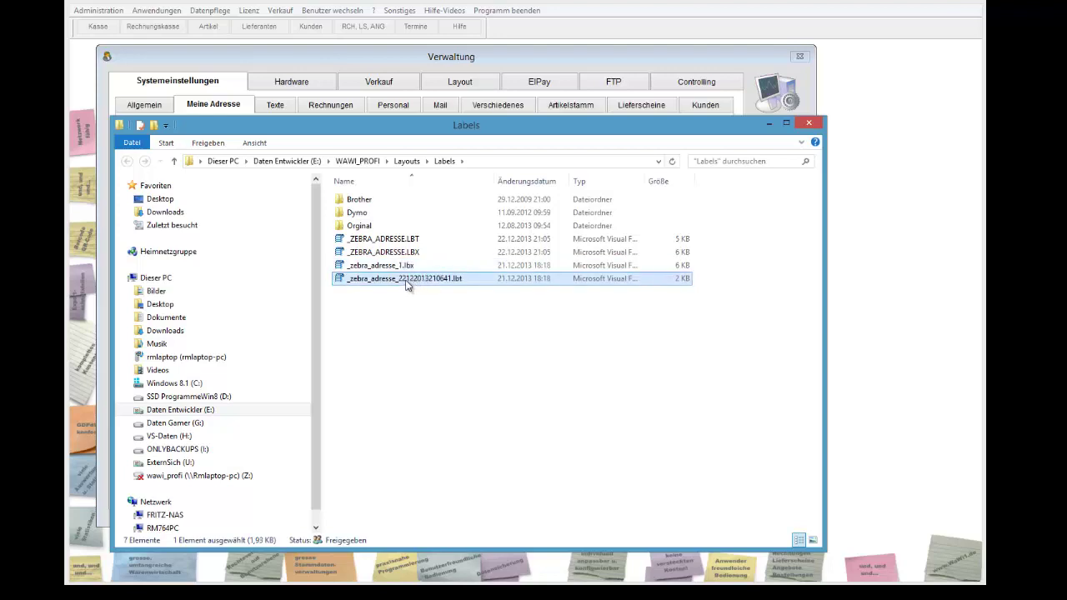
pyautogui.click(400, 279)
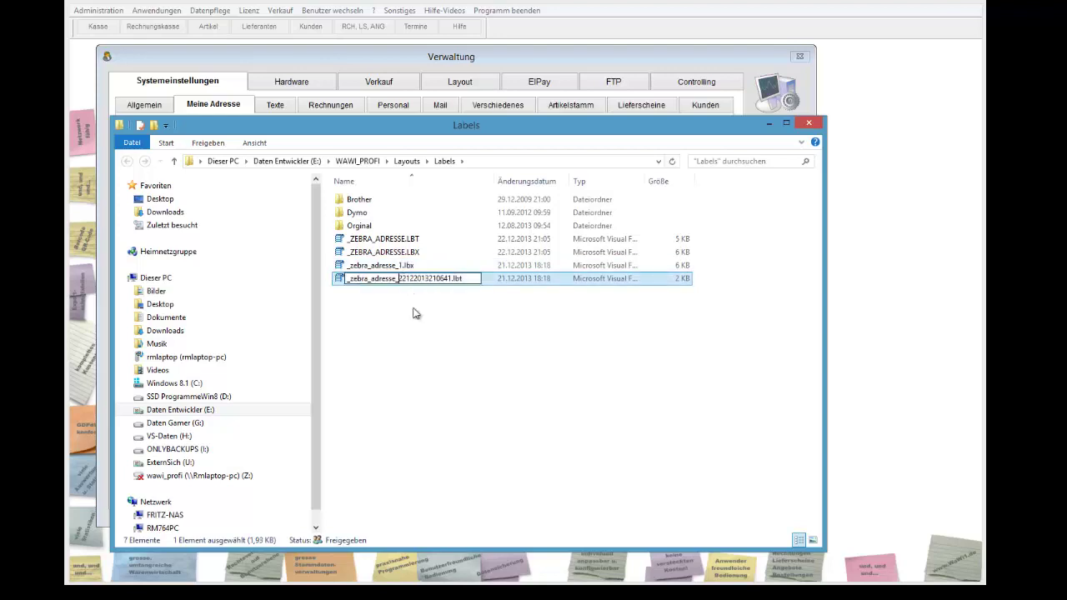
pyautogui.press('Delete')
pyautogui.press('Delete')
pyautogui.press('Delete')
pyautogui.press('Delete')
pyautogui.press('Delete')
pyautogui.press('Delete')
pyautogui.press('Delete')
pyautogui.press('Delete')
pyautogui.press('Delete')
pyautogui.press('Delete')
pyautogui.press('Delete')
pyautogui.press('Delete')
pyautogui.press('Delete')
pyautogui.press('Delete')
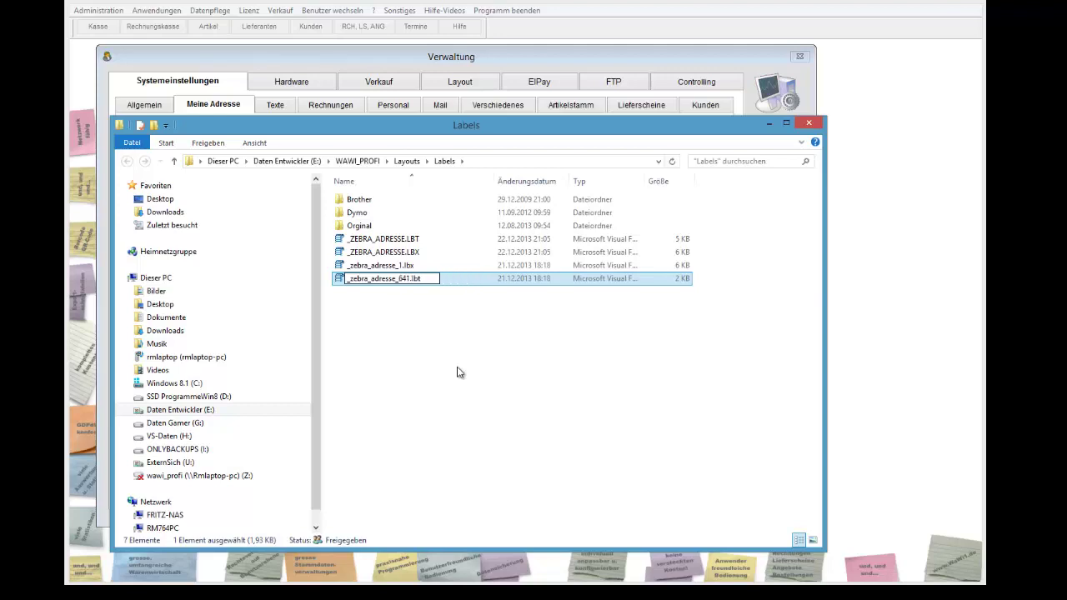
pyautogui.write('1')
pyautogui.press('Return')
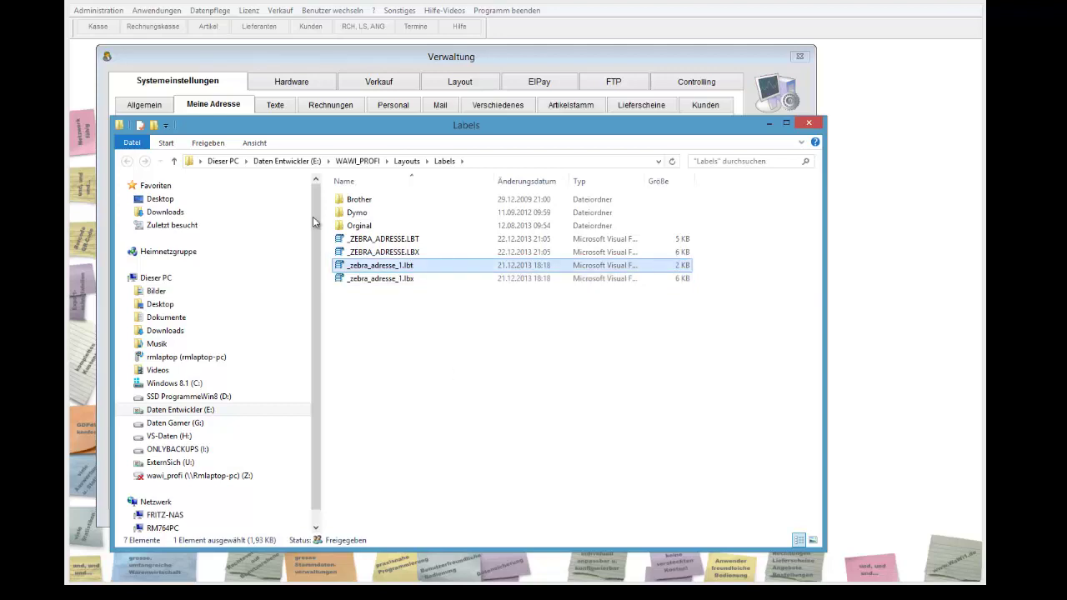
pyautogui.click(388, 280)
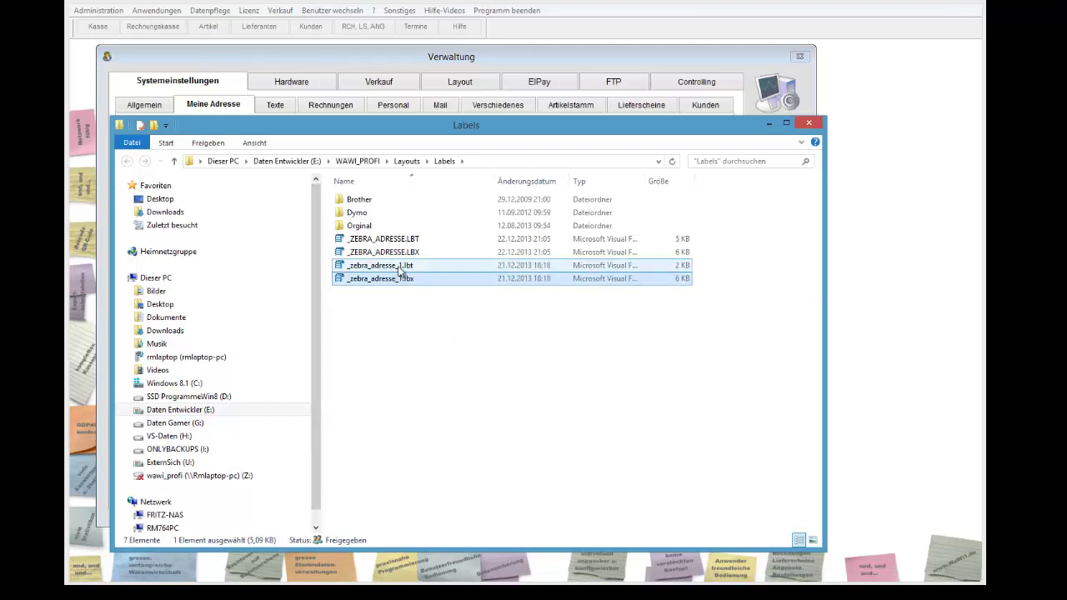
pyautogui.click(399, 267)
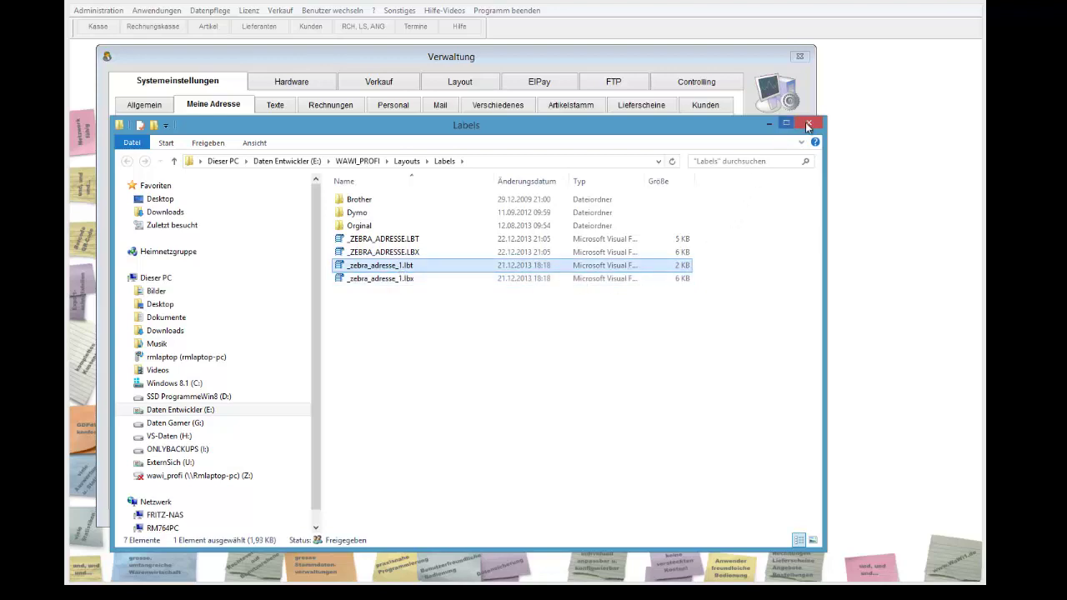
pyautogui.click(808, 125)
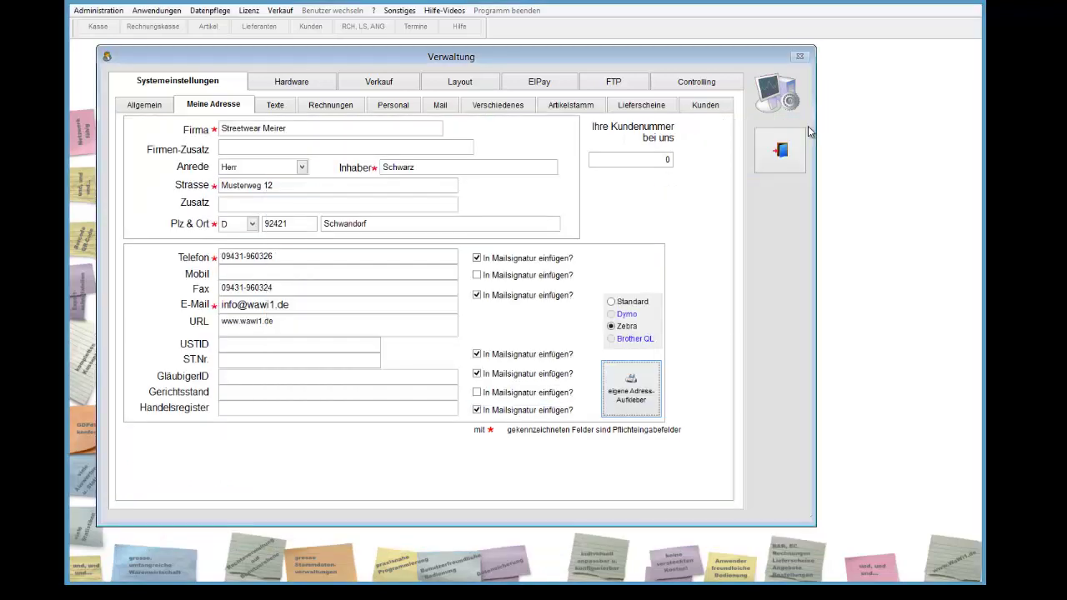
# Check that the renamed copy _ZEBRA_ADRESSE_1.LBX can be selected for the own-address label, and look over the label configuration options.
pyautogui.hotkey('shift', 'Tab')
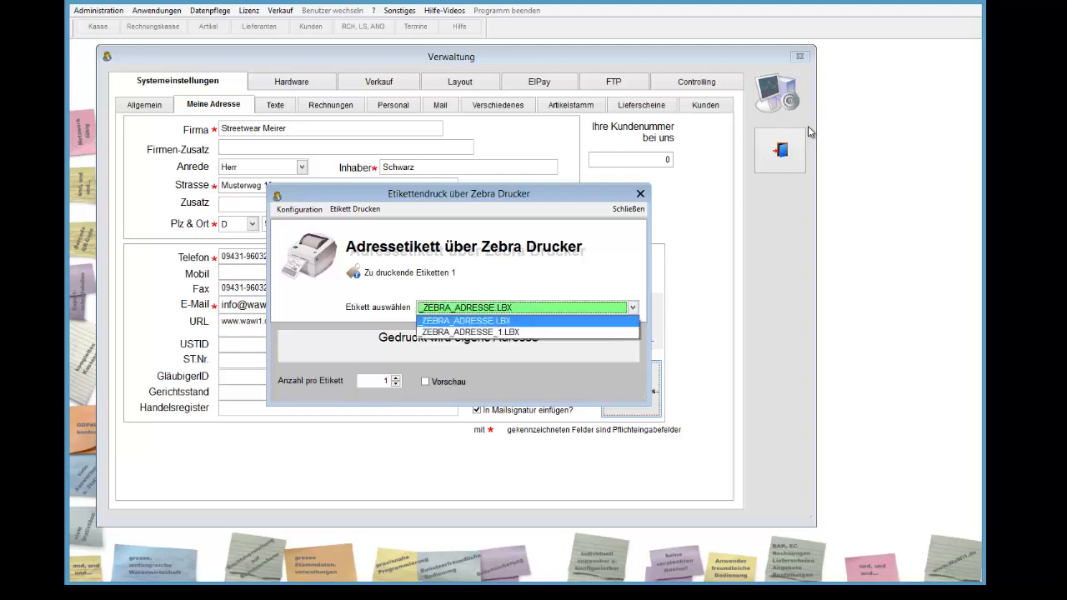
pyautogui.press('Down')
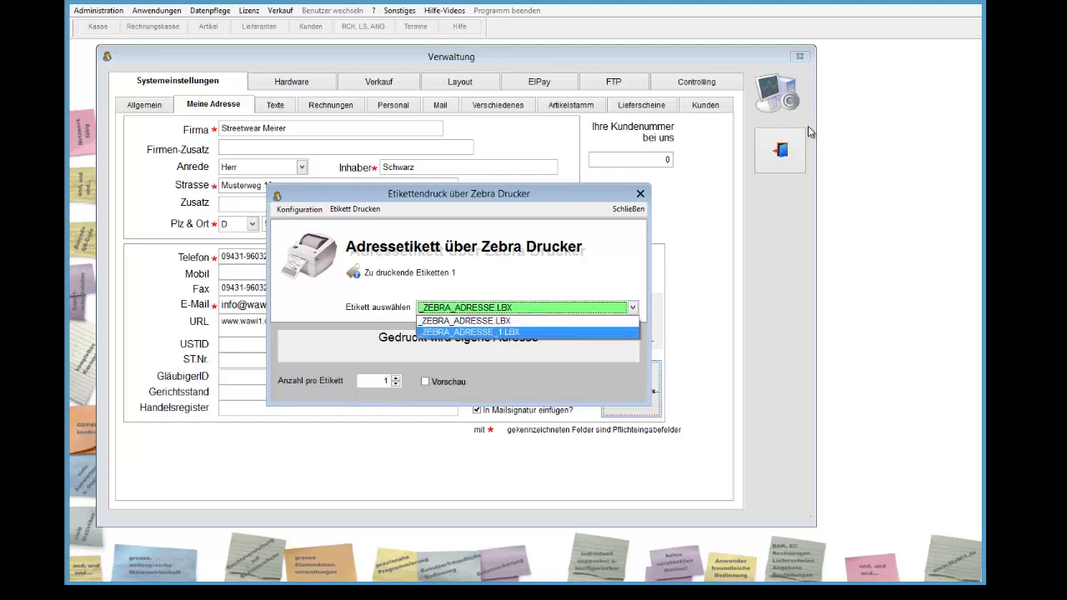
pyautogui.press('Return')
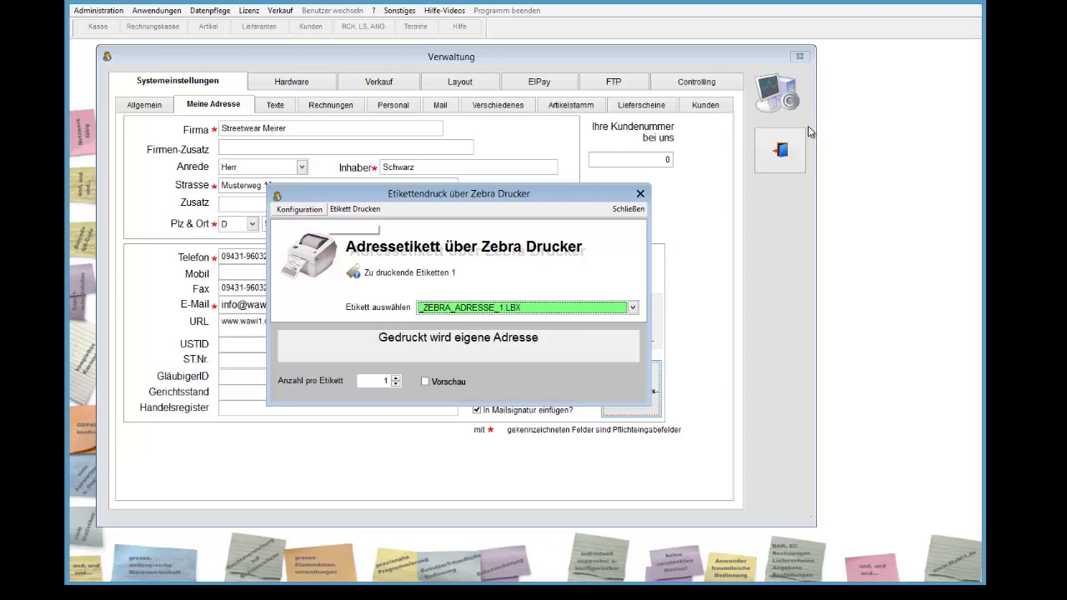
pyautogui.hotkey('alt', 'k')
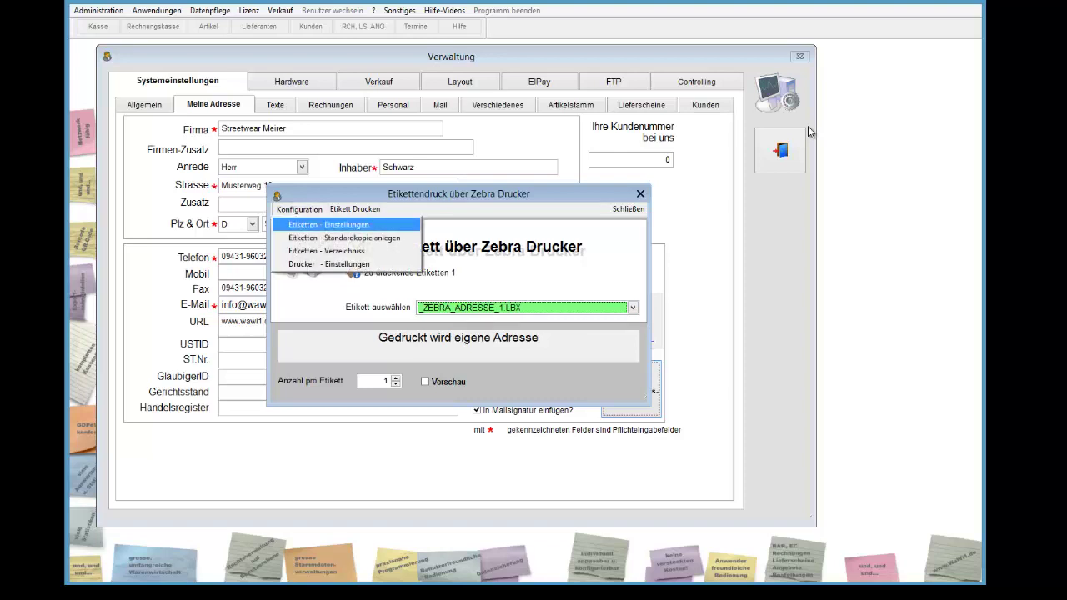
pyautogui.press('Right')
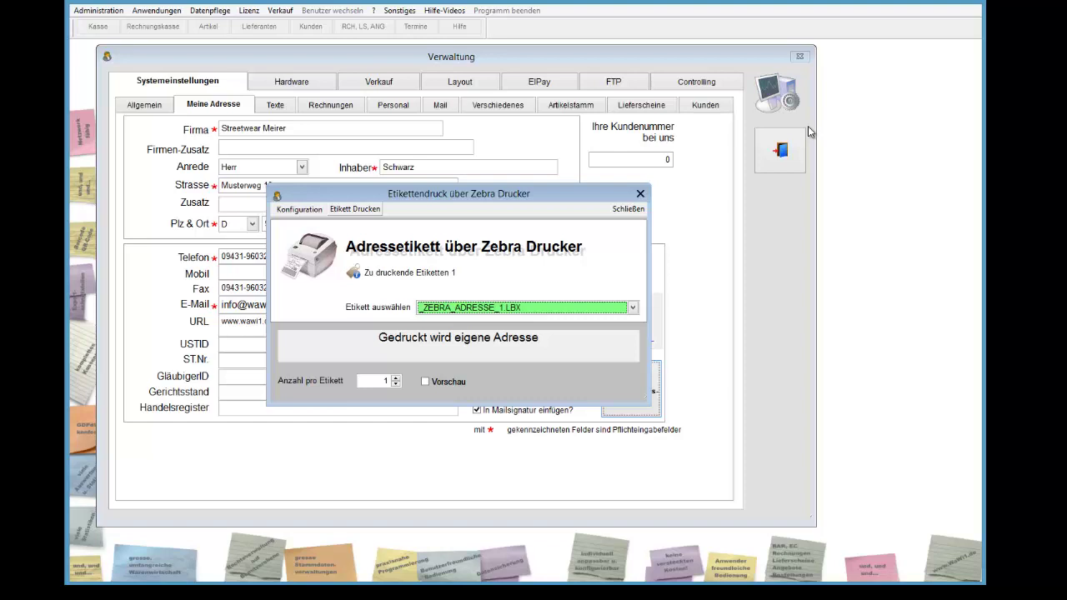
pyautogui.press('Escape')
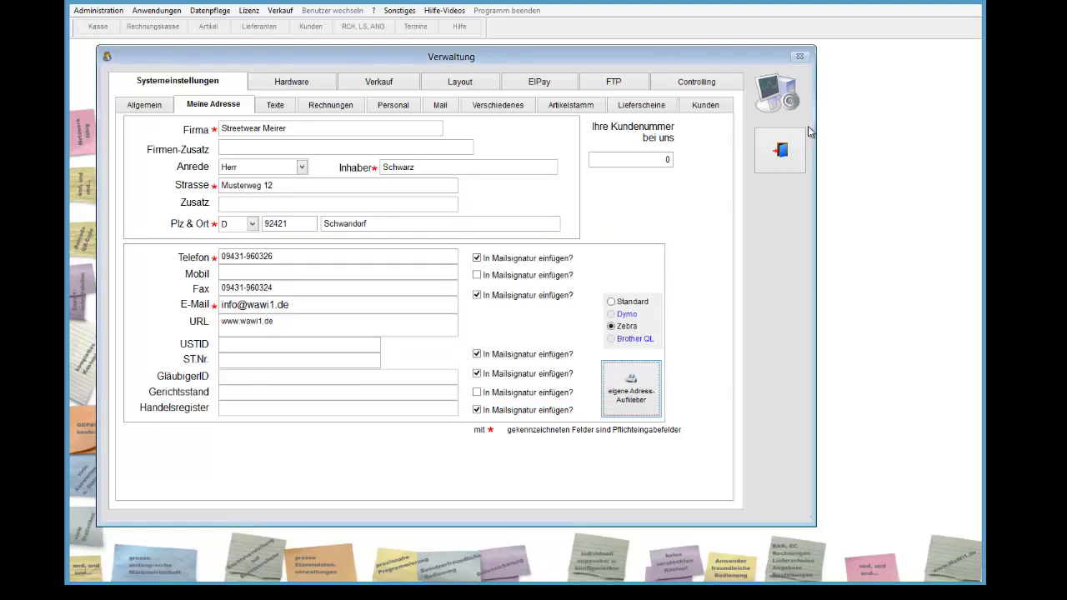
# Reopen the own-address label printing for the Zebra printer and choose _ZEBRA_ADRESSE_1.LBX as the label.
pyautogui.press('Return')
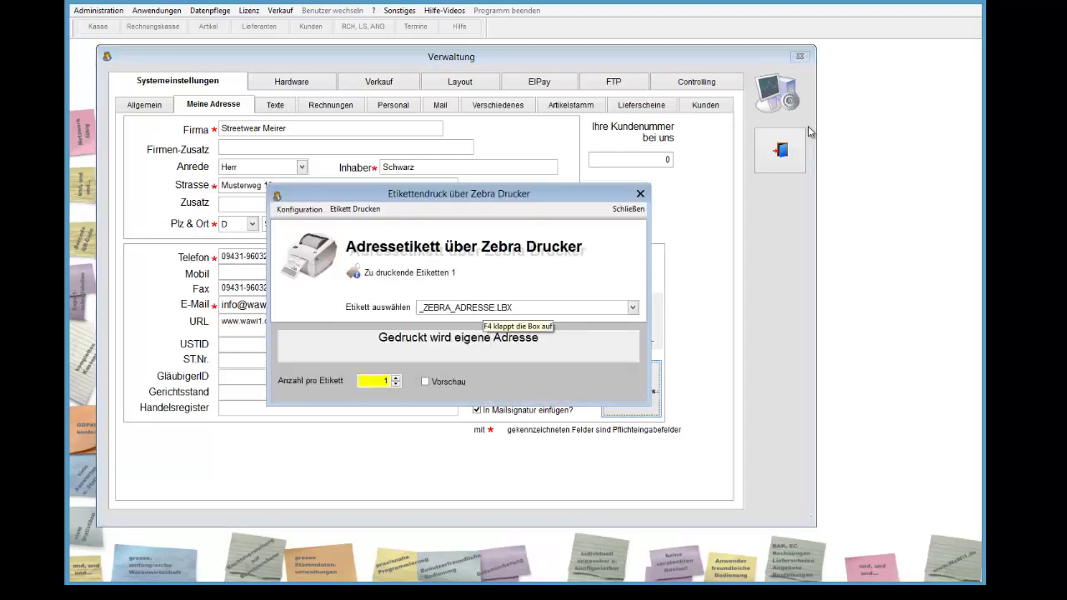
pyautogui.click(481, 307)
pyautogui.click(482, 330)
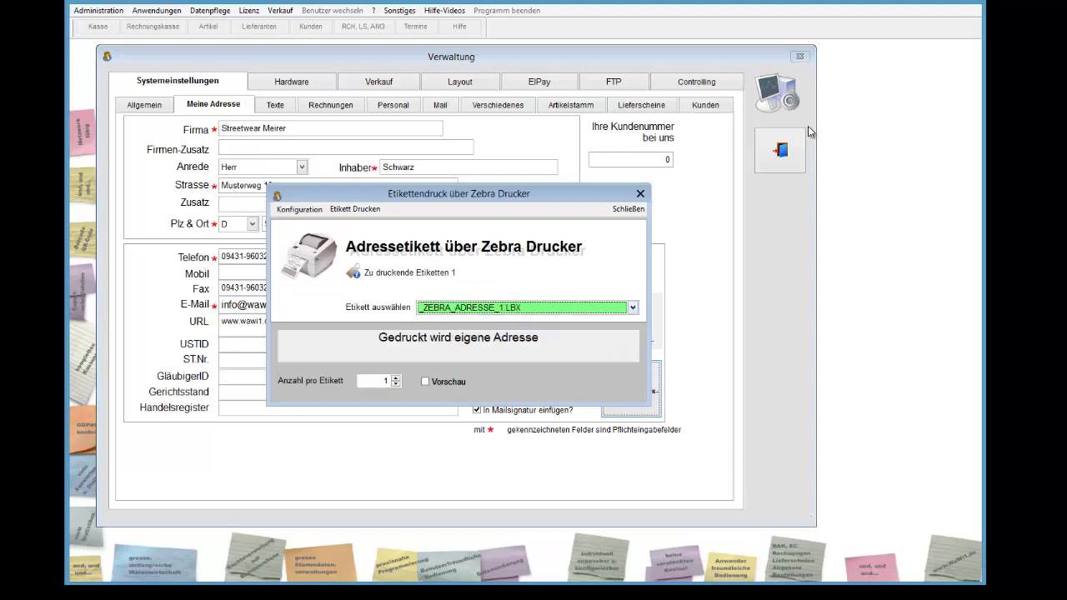
pyautogui.press('Tab')
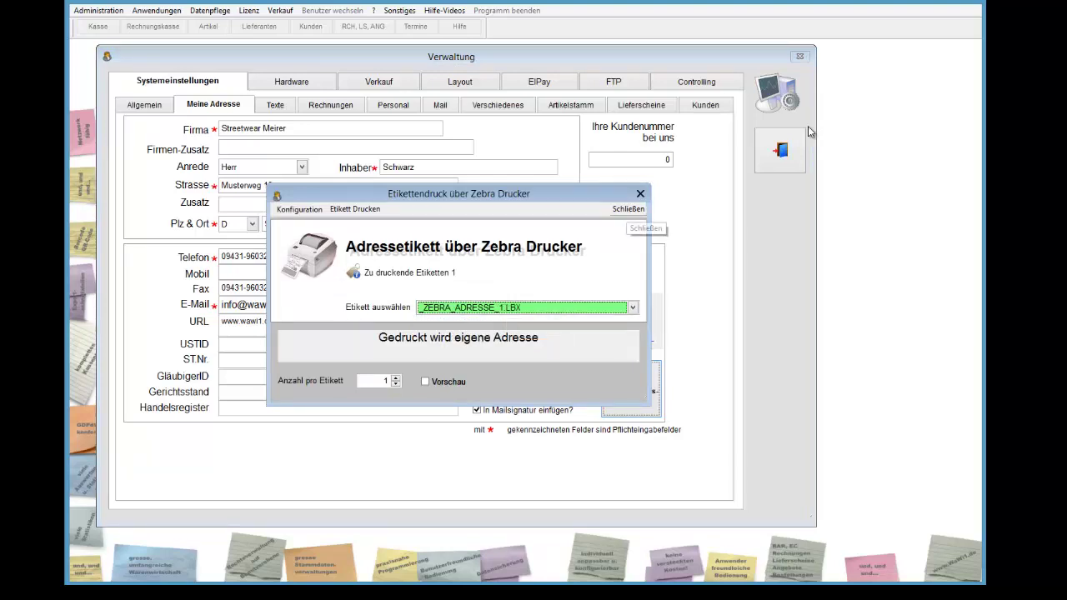